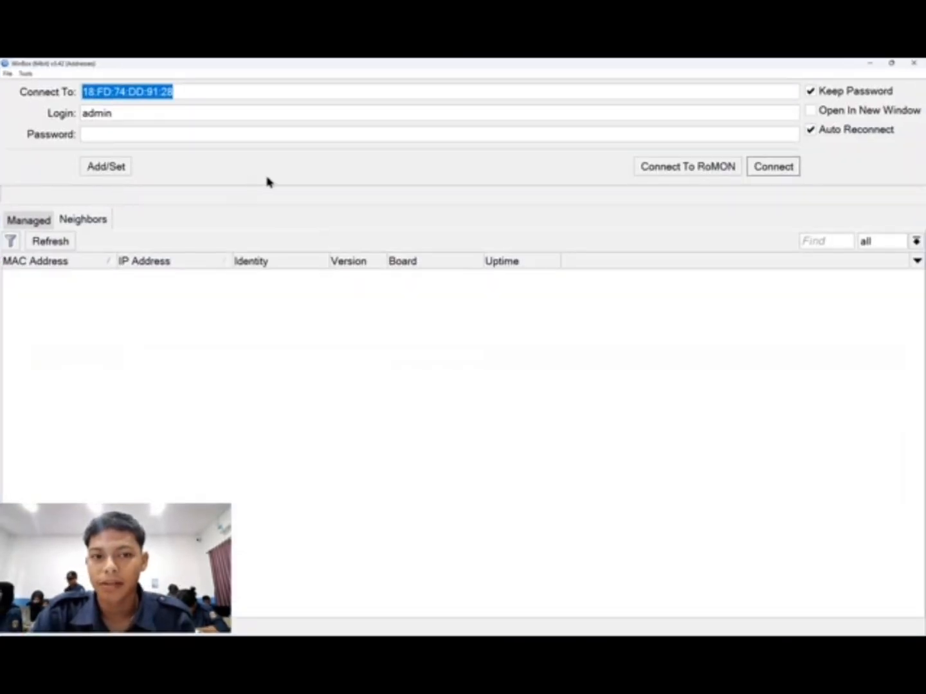
# Connect to the discovered MikroTik neighbor by its MAC address as admin, entering the account password
pyautogui.click(284, 277)
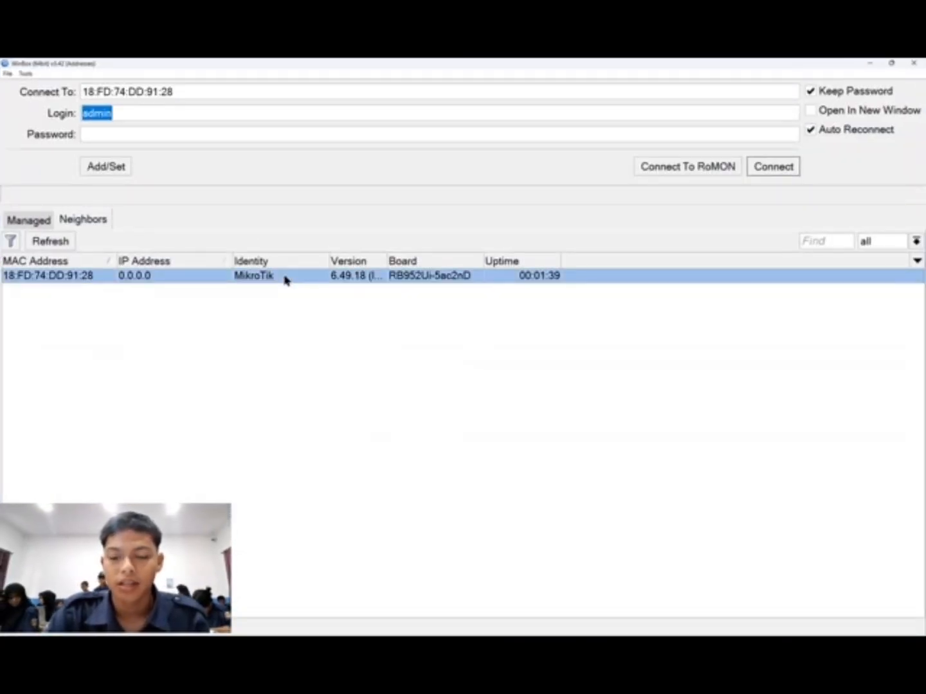
pyautogui.click(327, 136)
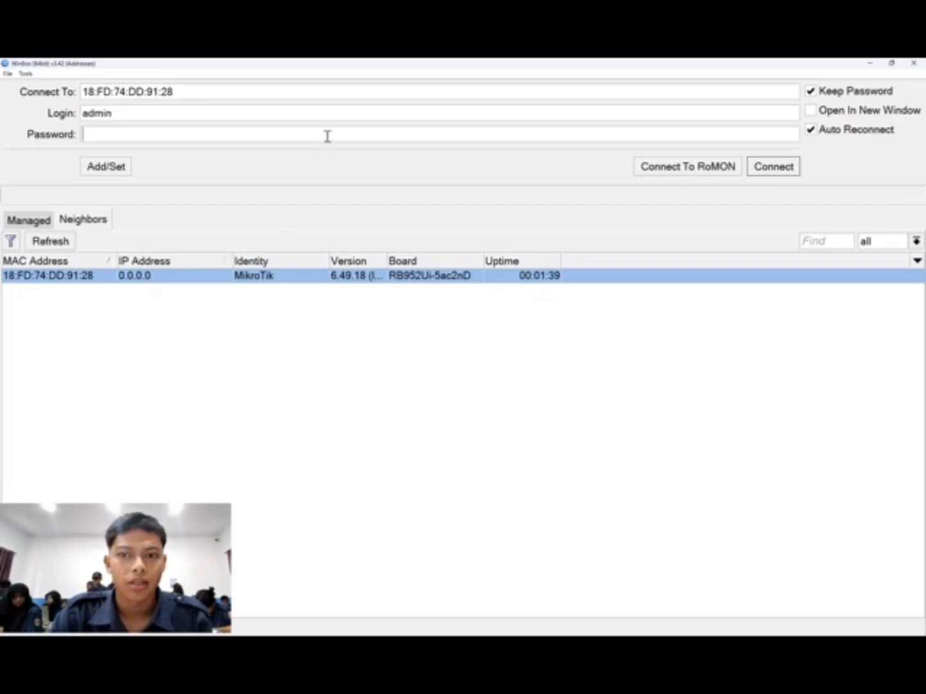
pyautogui.click(797, 171)
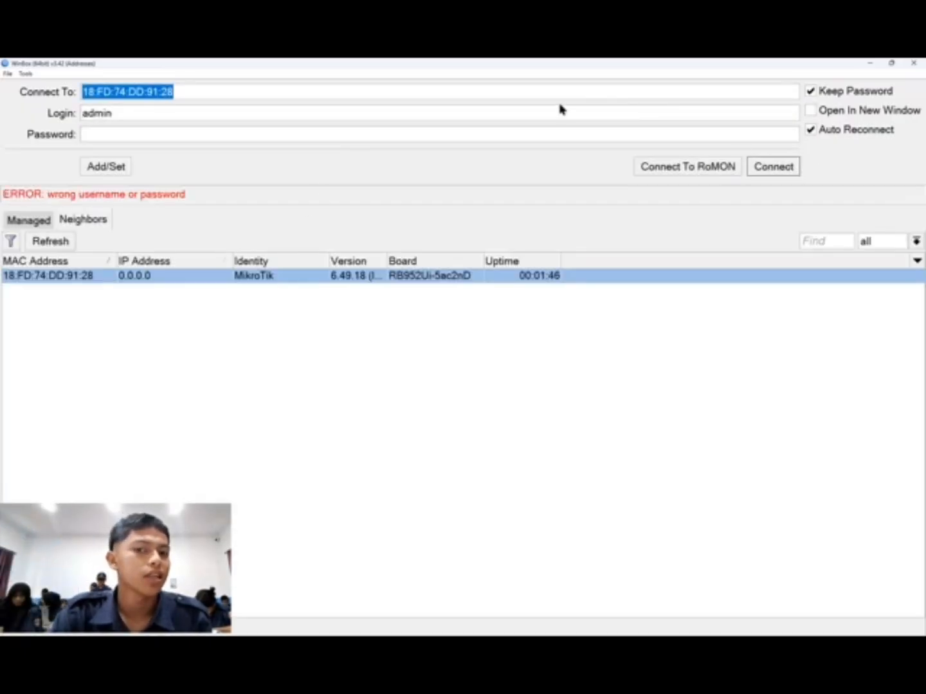
pyautogui.click(588, 139)
pyautogui.write('*****')
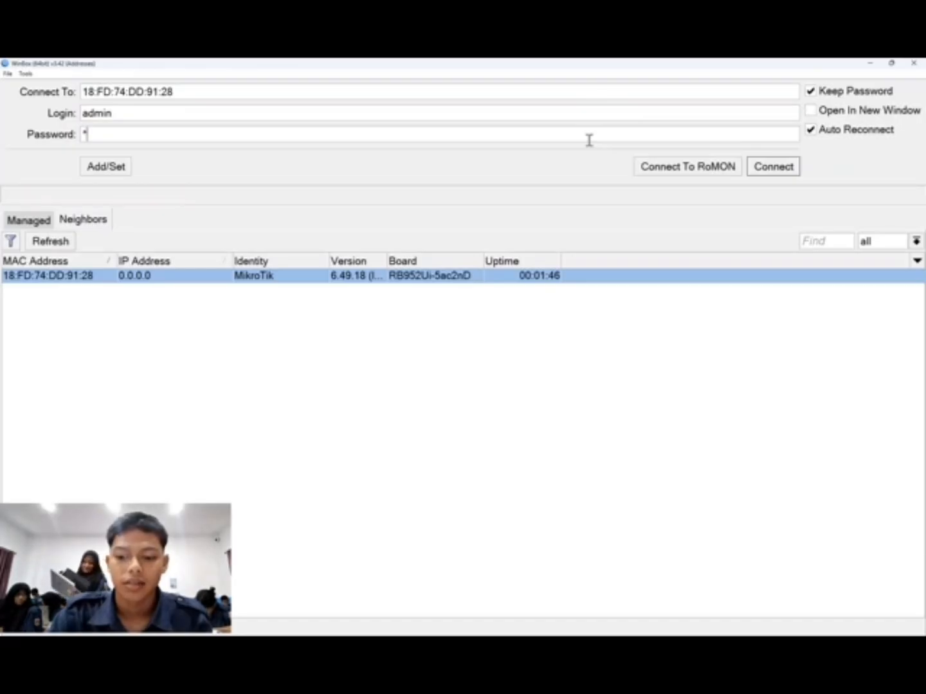
pyautogui.click(779, 168)
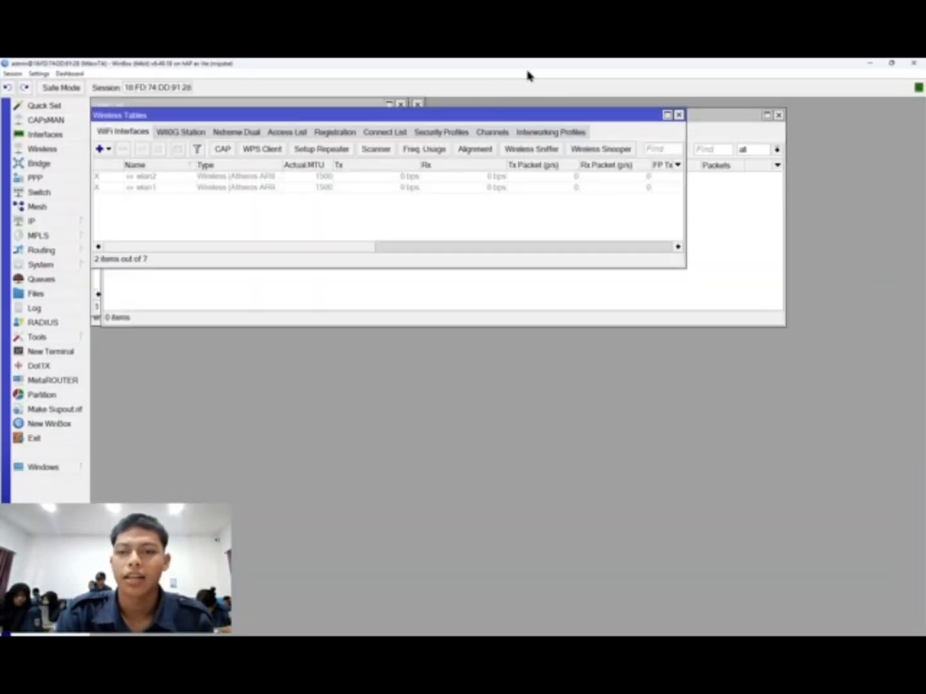
# Close the Wireless Tables, Interface List, Firewall and User List windows and the remaining window behind them
pyautogui.click(679, 114)
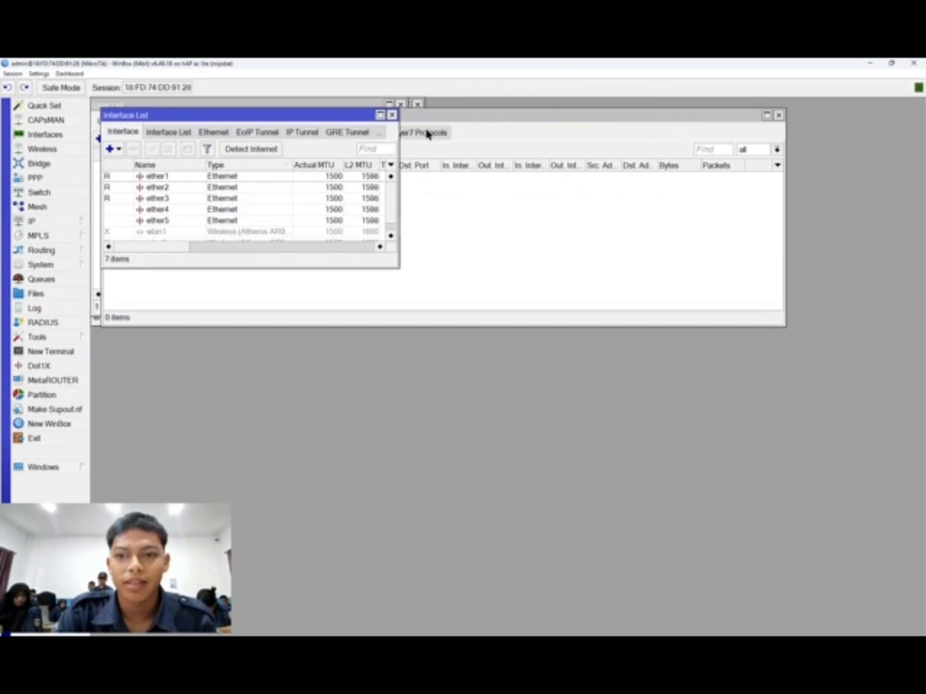
pyautogui.click(391, 115)
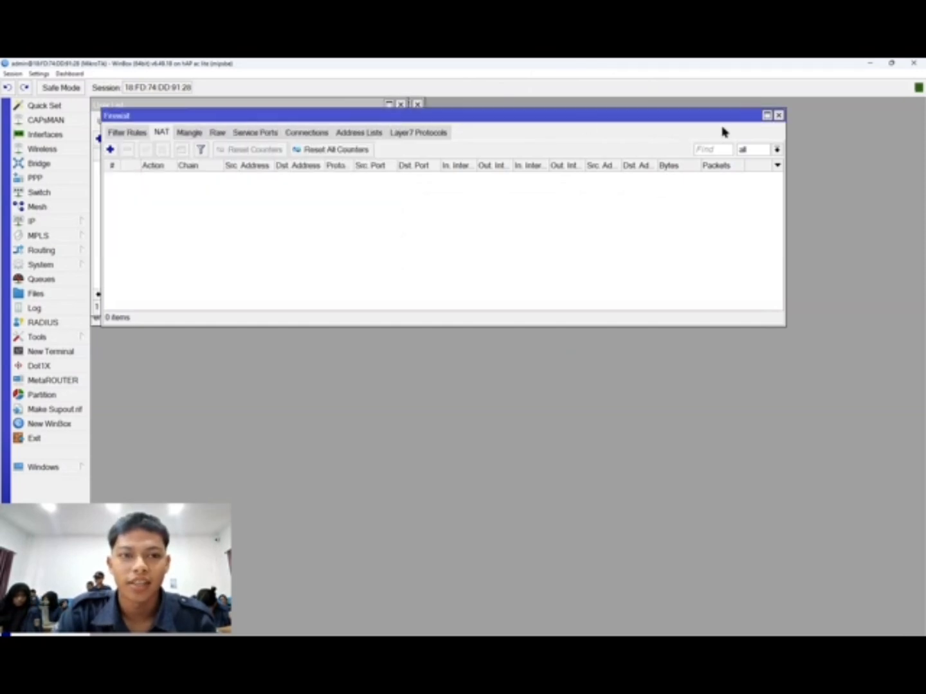
pyautogui.click(778, 116)
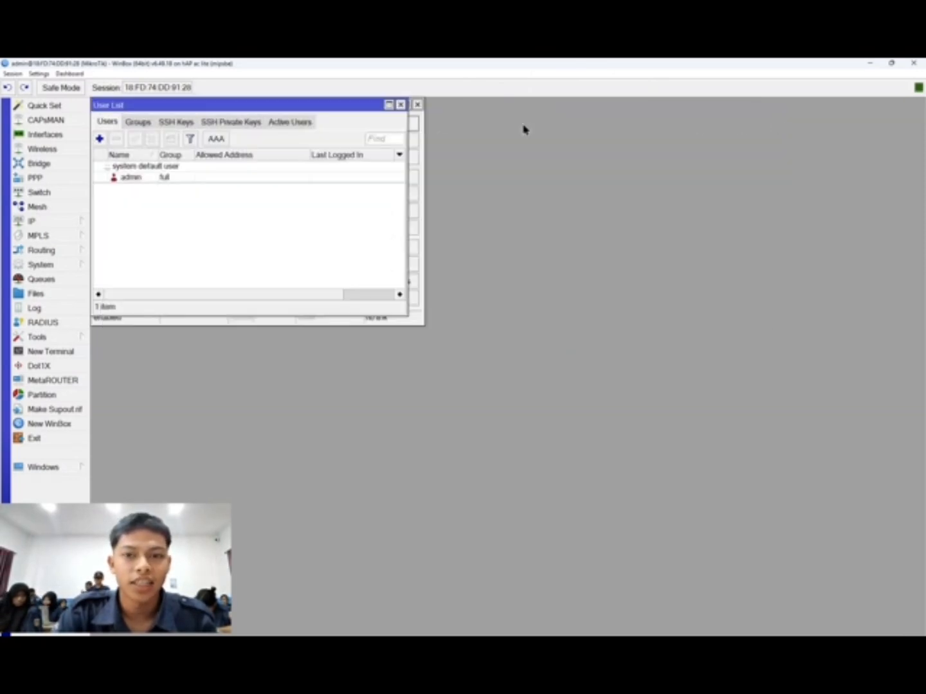
pyautogui.click(400, 105)
pyautogui.click(417, 104)
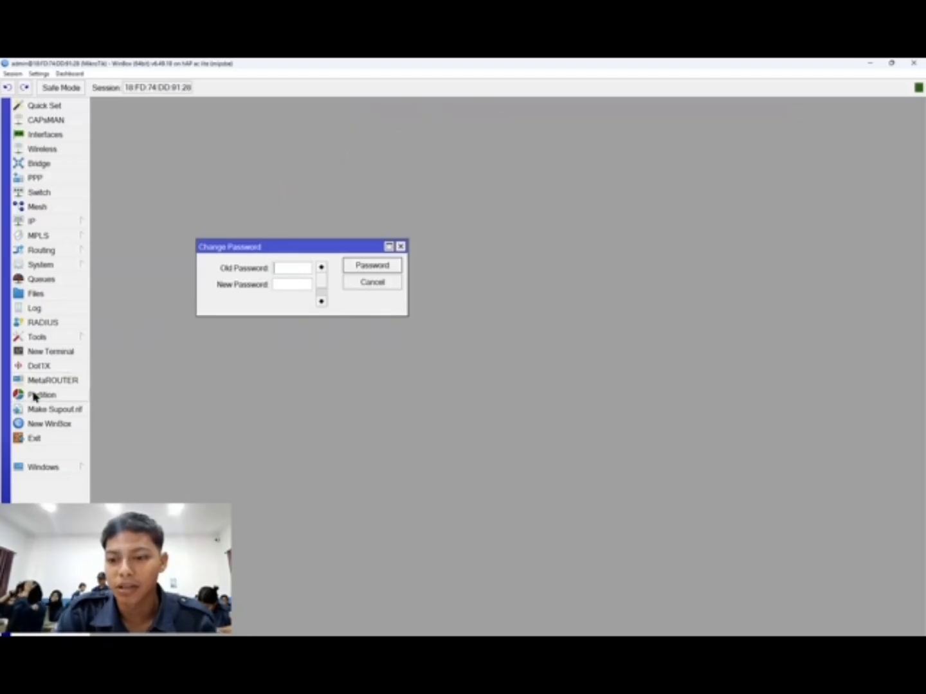
# Set a new password for the admin user in the system user list and apply it
pyautogui.click(76, 266)
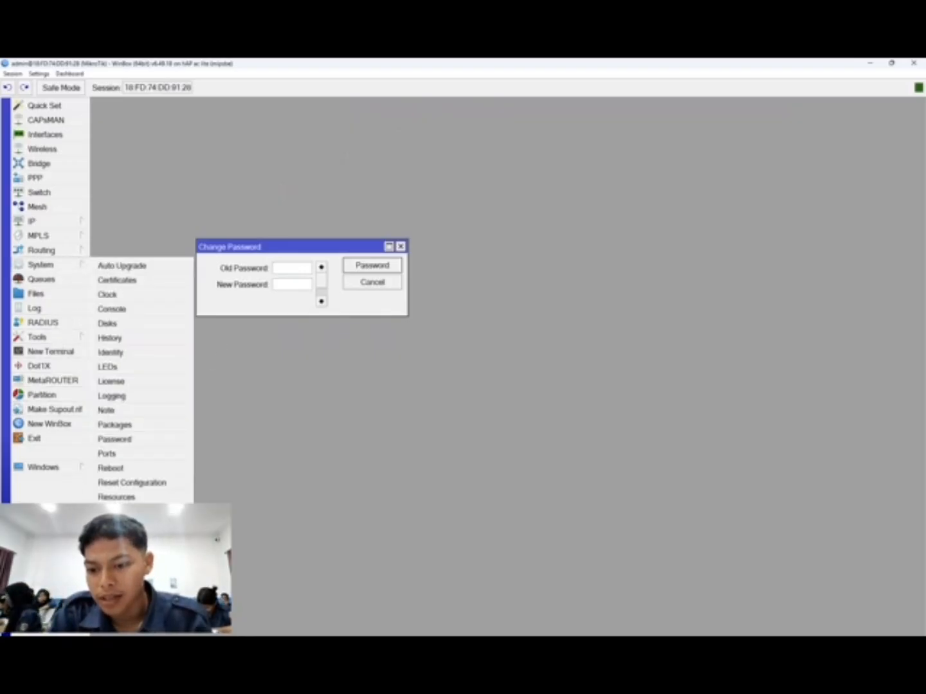
pyautogui.click(110, 600)
pyautogui.doubleClick(209, 181)
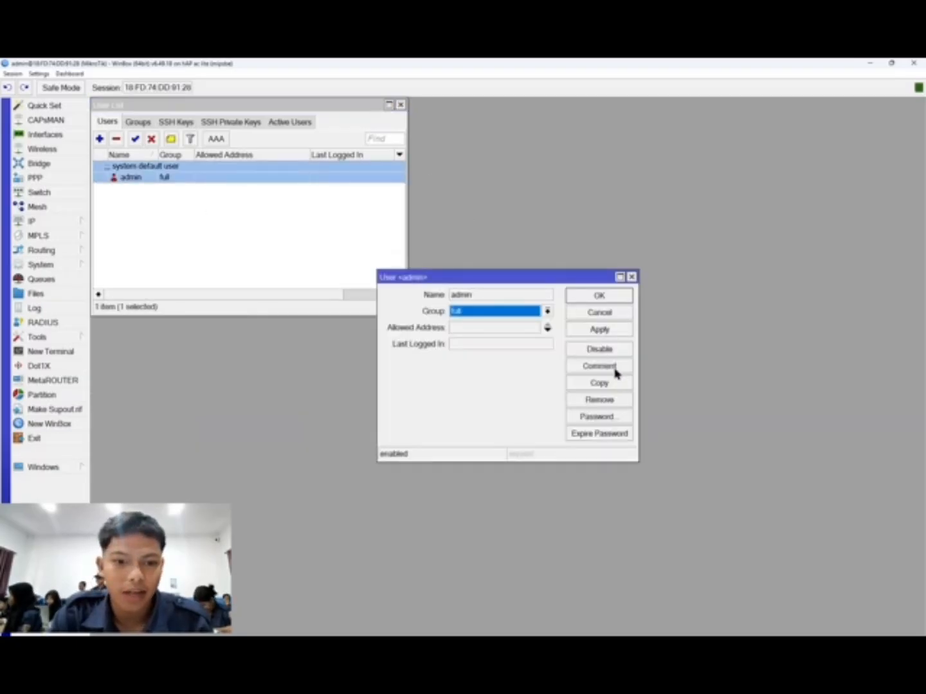
pyautogui.click(594, 418)
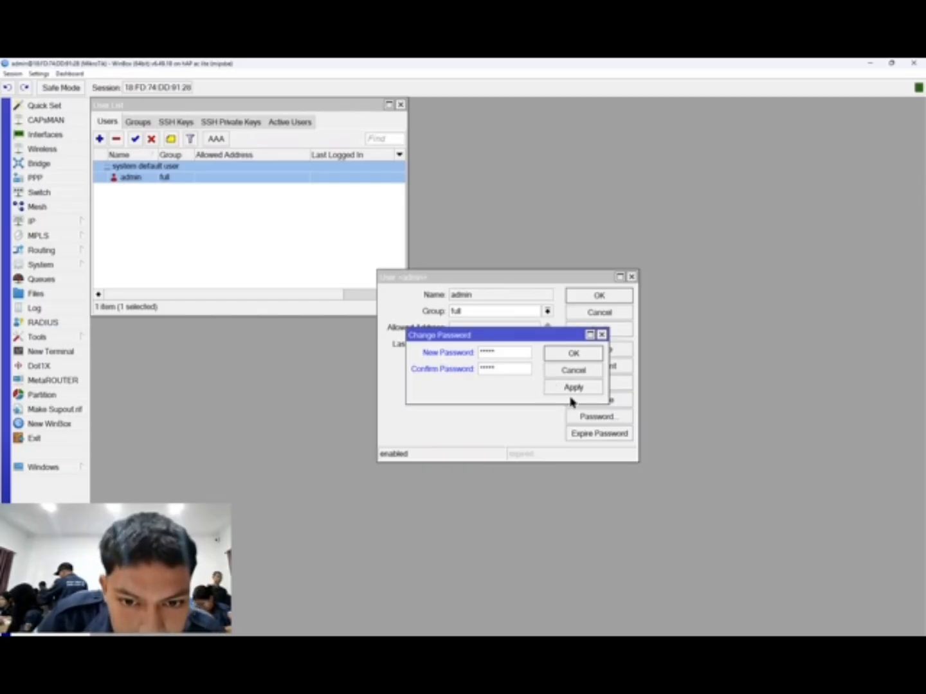
pyautogui.click(588, 386)
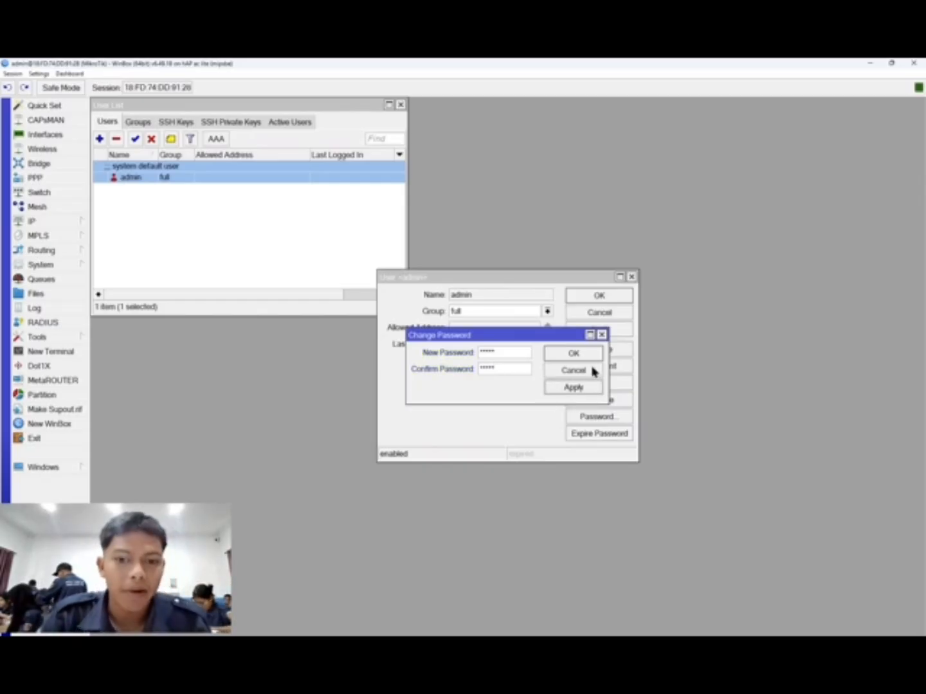
pyautogui.click(587, 359)
pyautogui.click(586, 362)
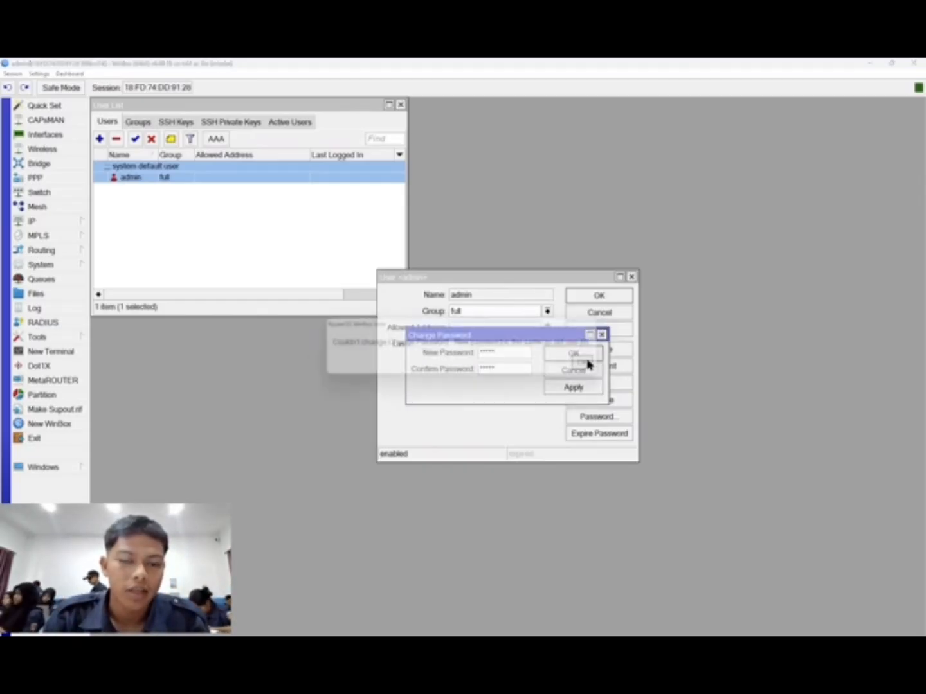
pyautogui.click(601, 335)
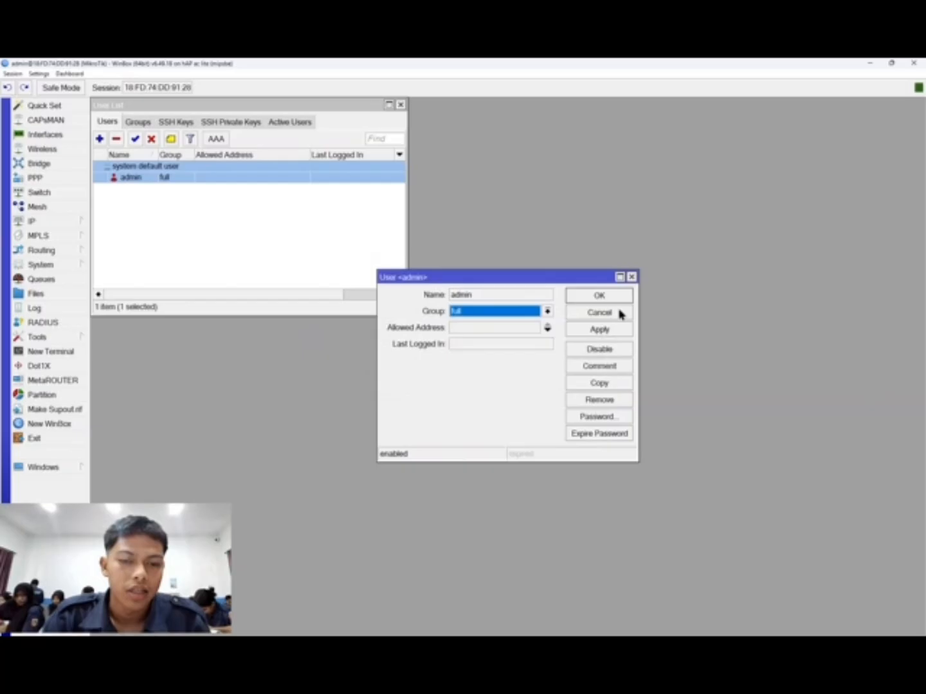
pyautogui.click(631, 277)
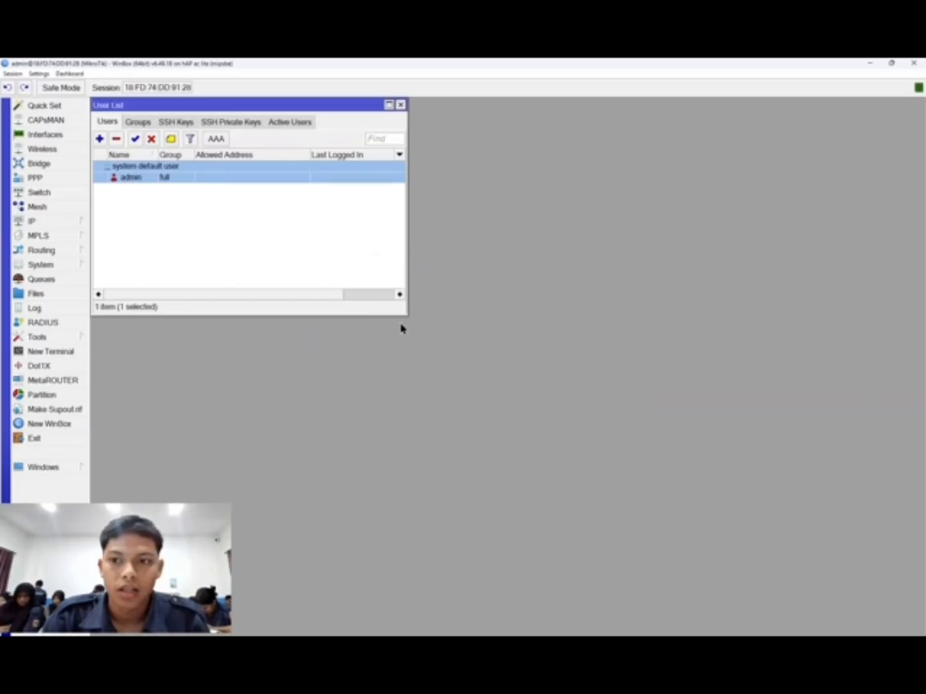
# Change the router's system identity to the owner's name, and close the leftover User List and Change Password windows
pyautogui.click(76, 270)
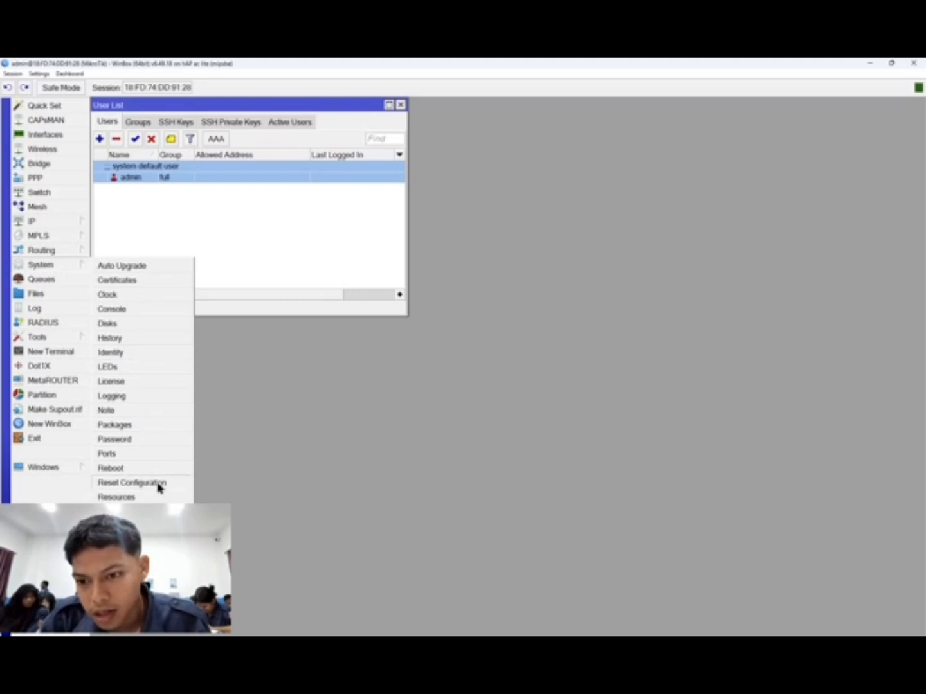
pyautogui.click(152, 351)
pyautogui.press('BackSpace')
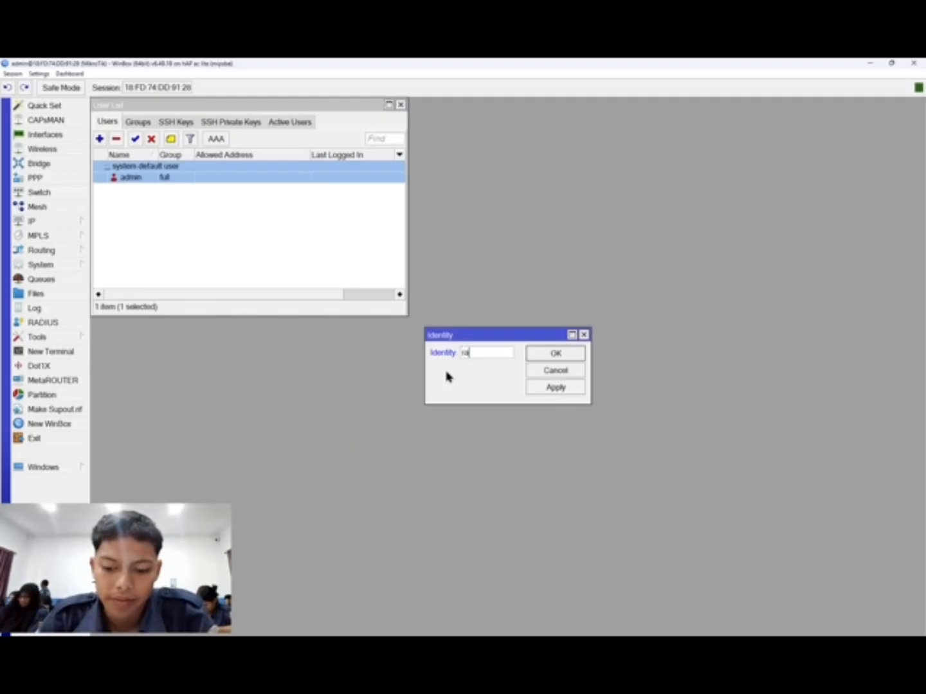
pyautogui.click(554, 388)
pyautogui.click(556, 354)
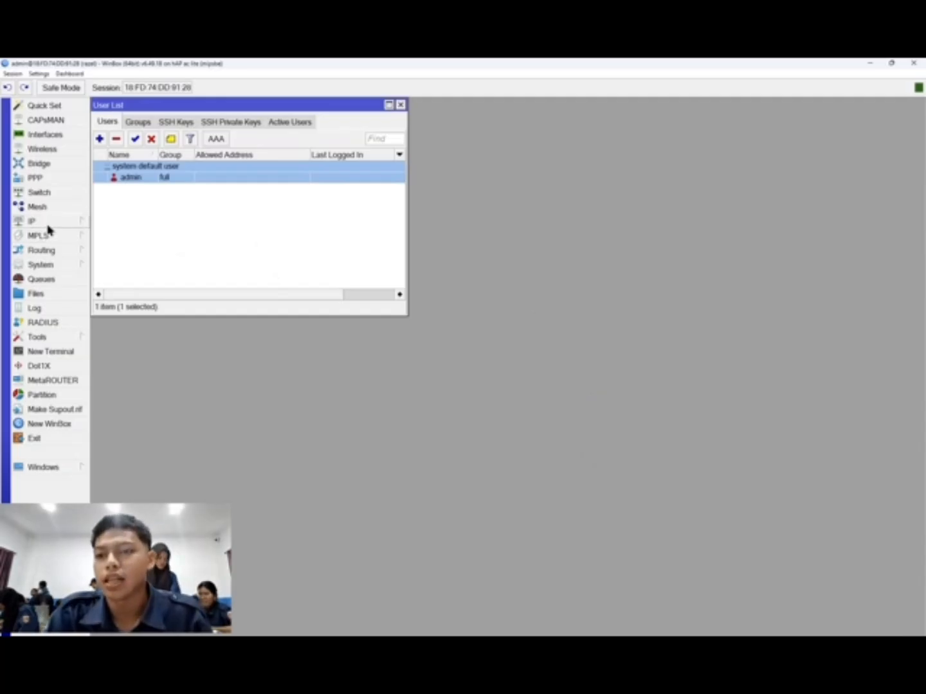
pyautogui.click(399, 104)
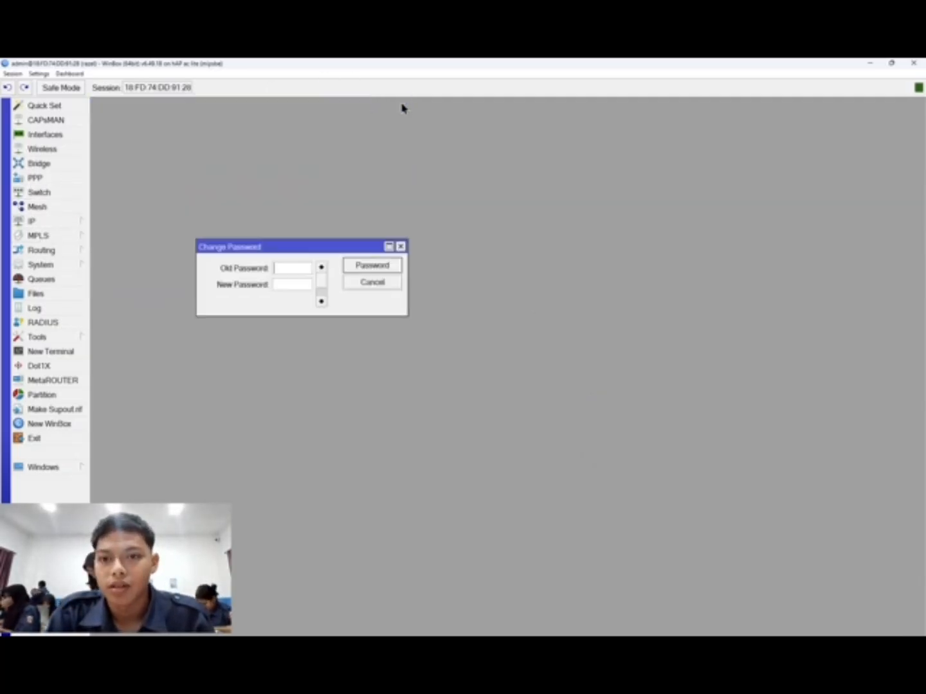
pyautogui.click(401, 247)
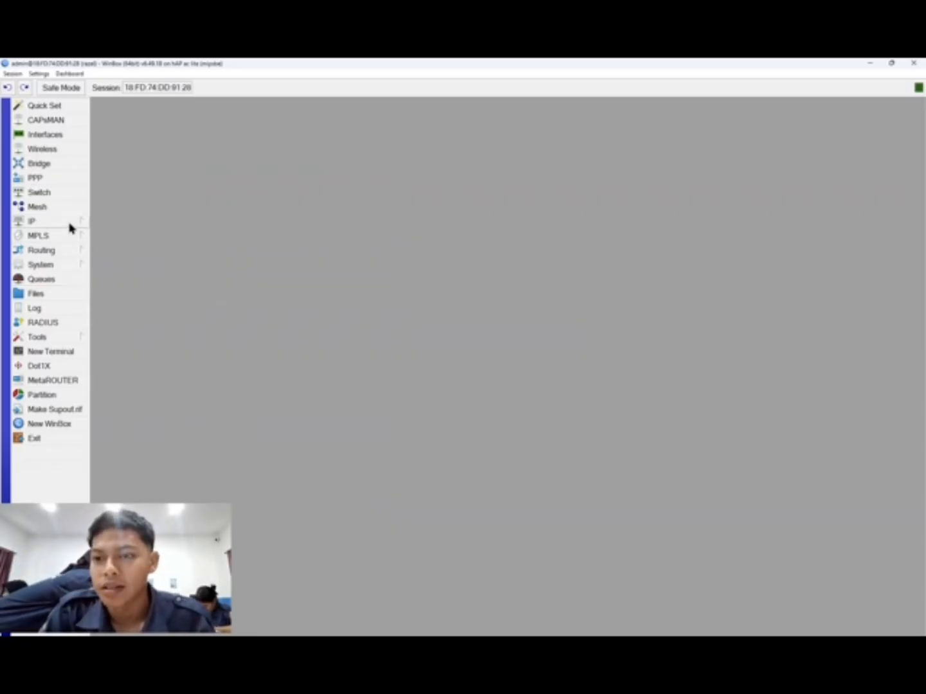
# Add a DHCP client on ether1 with peer DNS, peer NTP and the default route enabled, and enlarge its list window
pyautogui.click(72, 223)
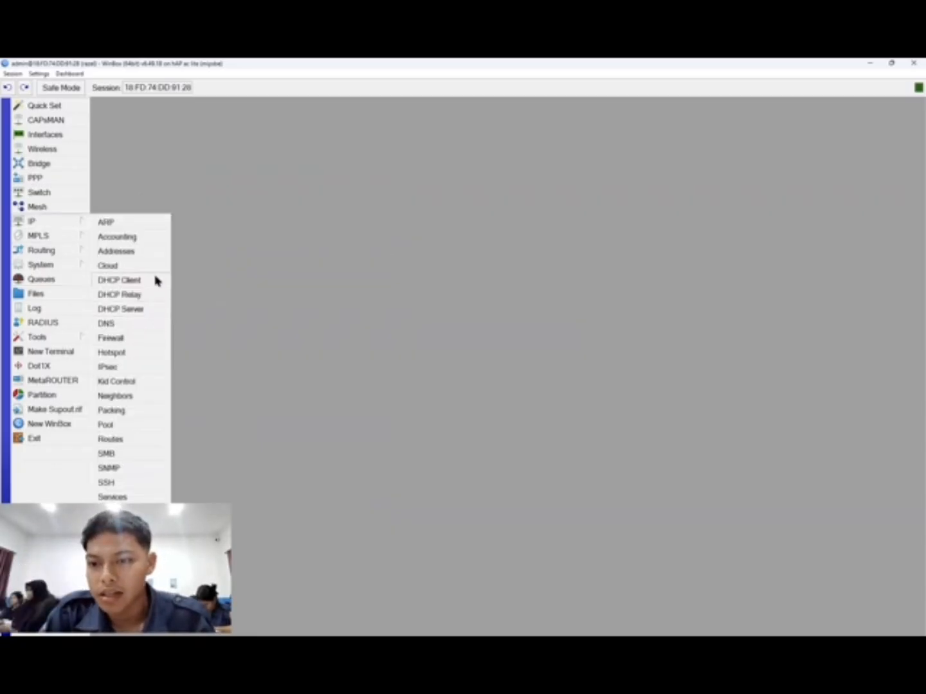
pyautogui.click(129, 281)
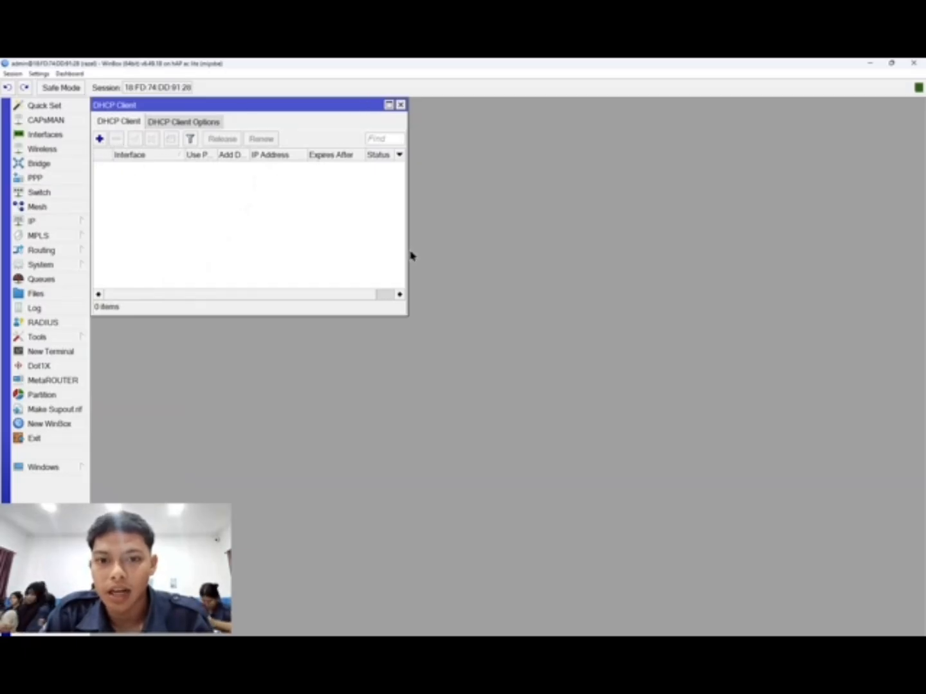
pyautogui.click(99, 140)
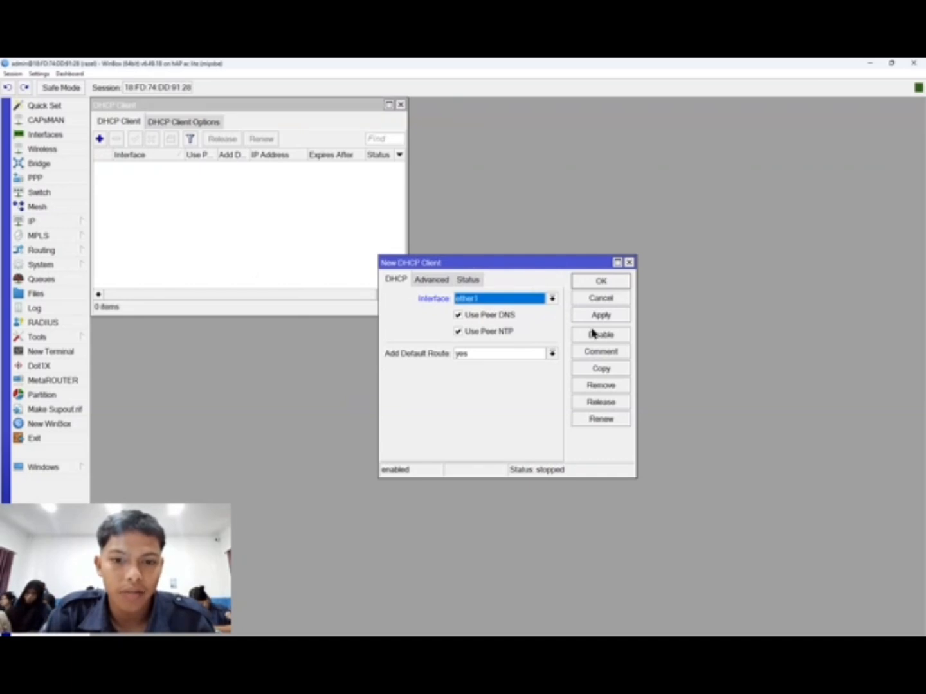
pyautogui.click(610, 318)
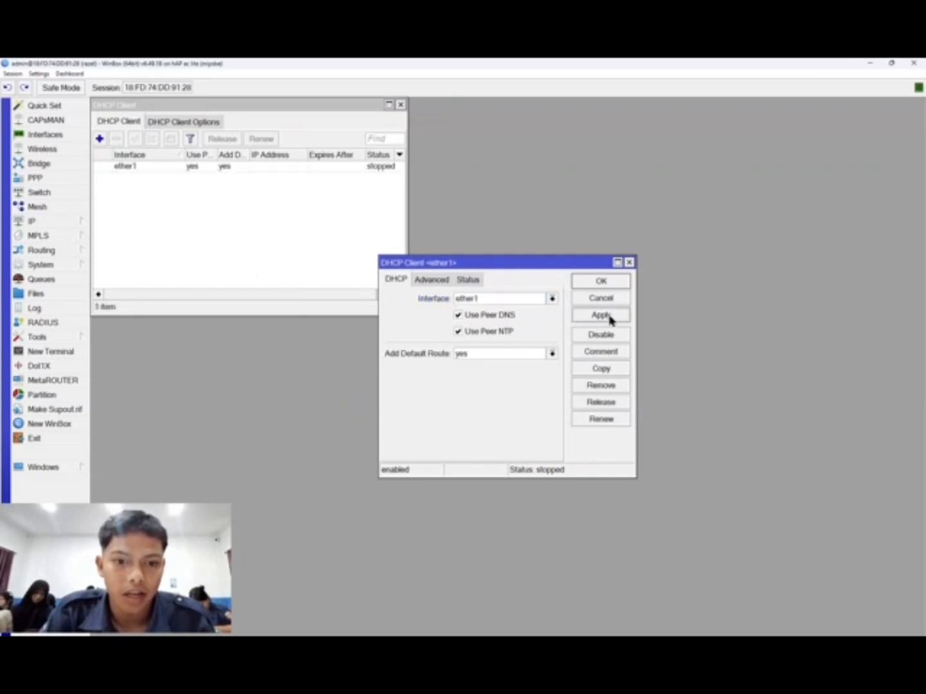
pyautogui.click(600, 281)
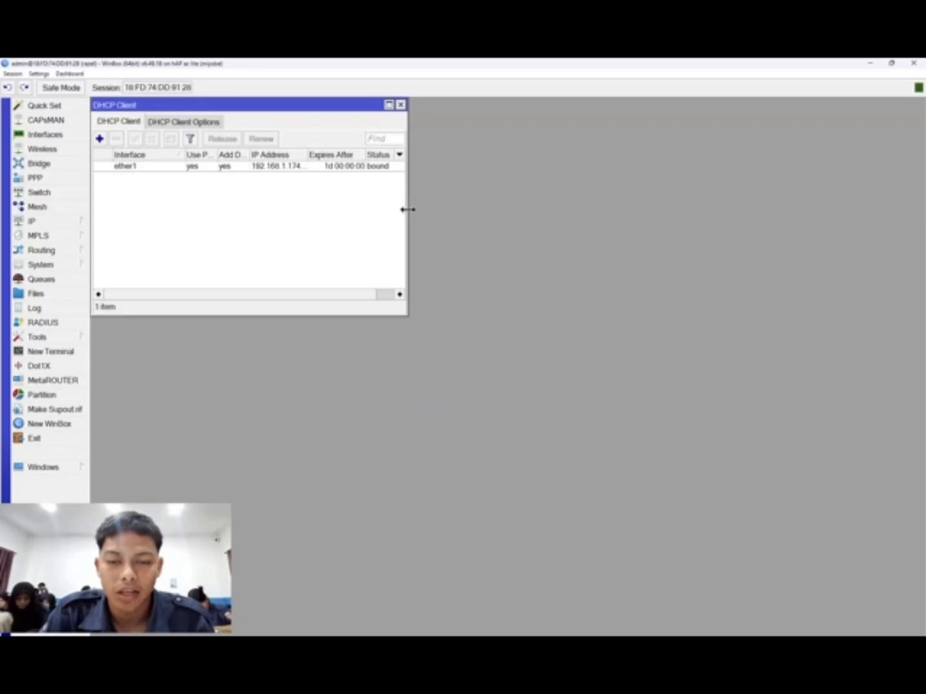
pyautogui.moveTo(407, 210); pyautogui.dragTo(475, 314)
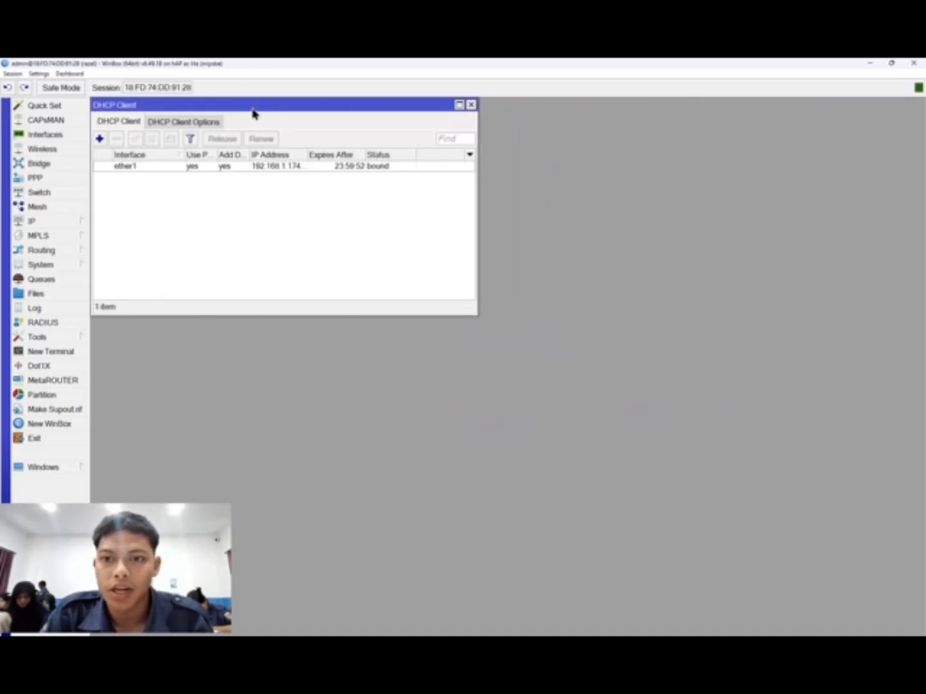
pyautogui.moveTo(252, 107); pyautogui.dragTo(443, 167)
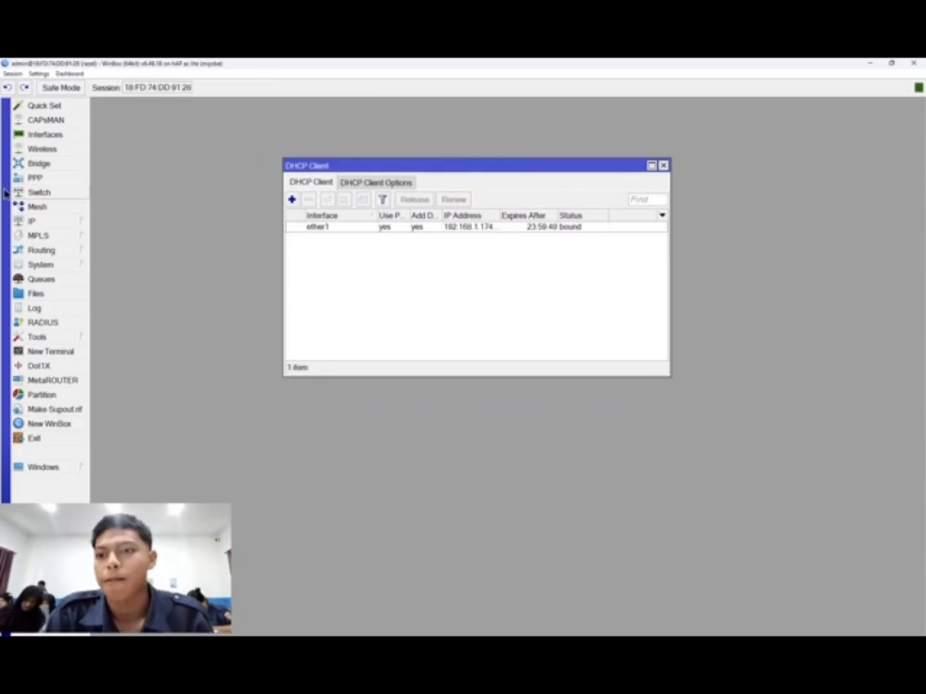
# Open the IP address list and widen it to check the address assigned to ether1
pyautogui.click(60, 224)
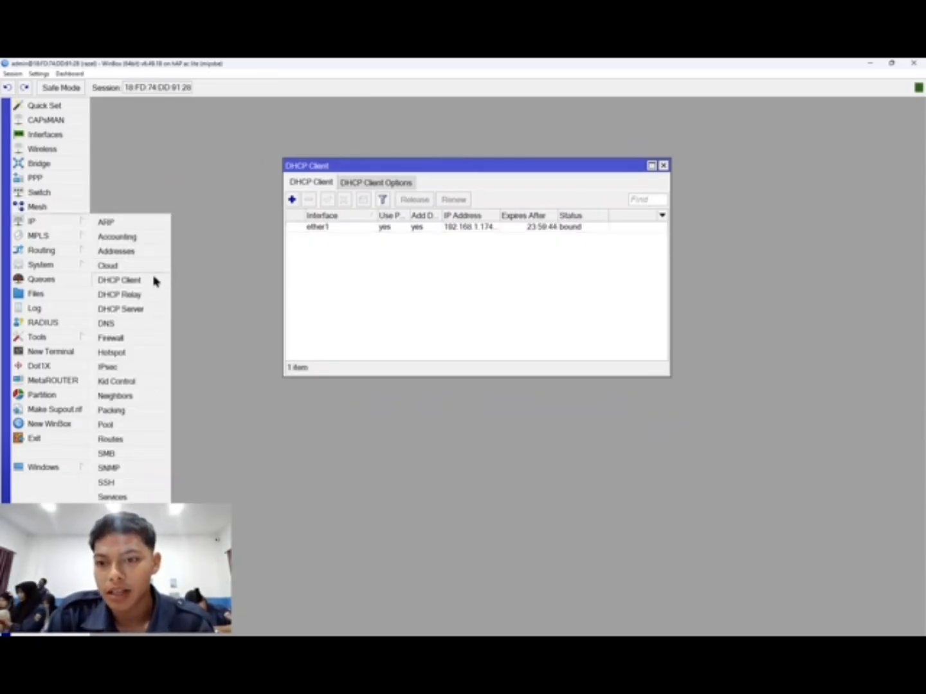
pyautogui.click(151, 252)
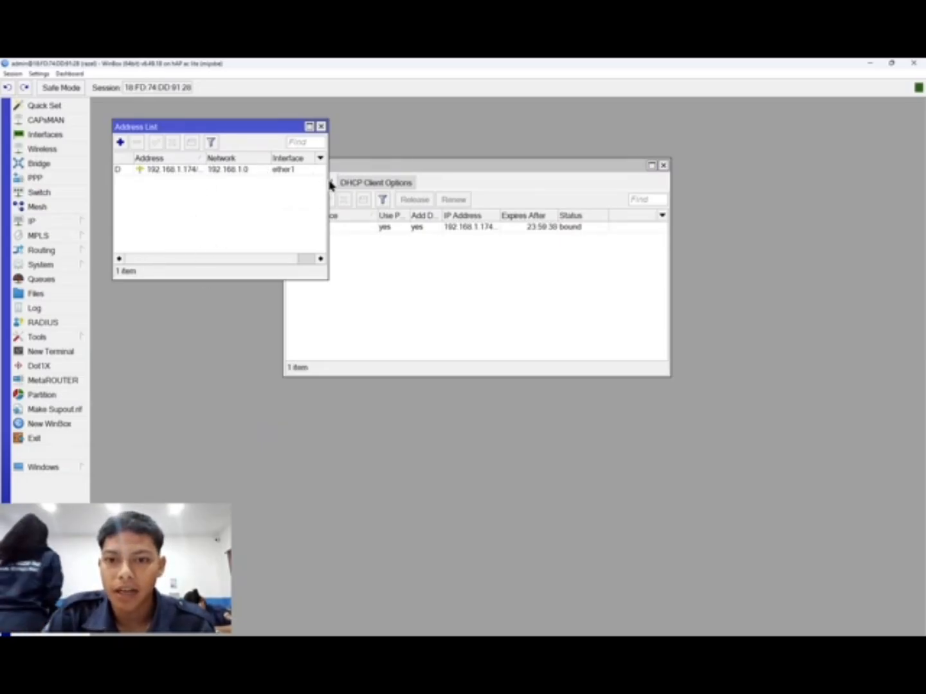
pyautogui.moveTo(327, 183); pyautogui.dragTo(393, 195)
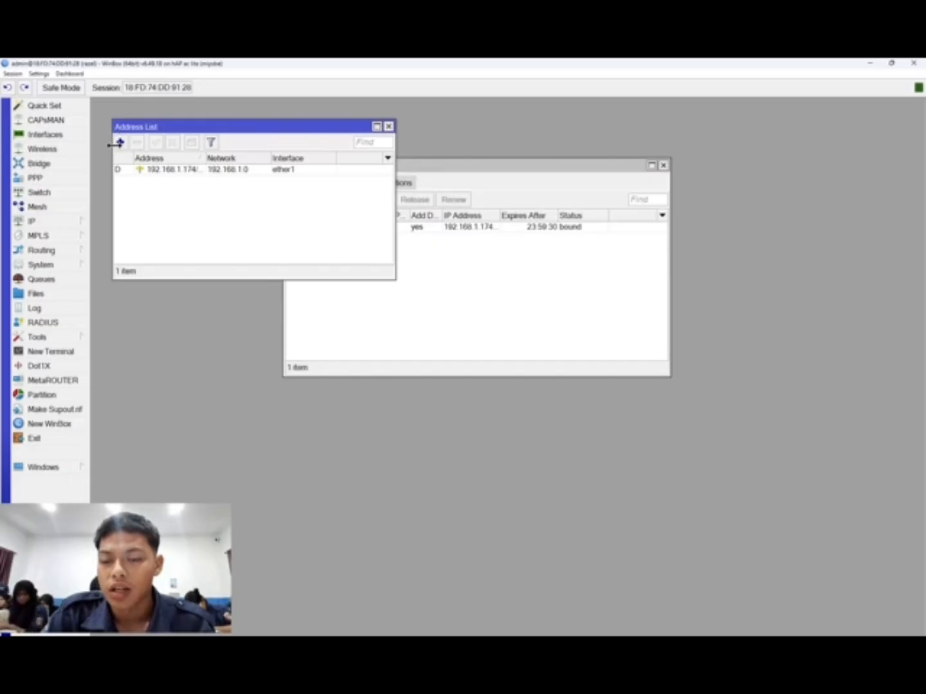
# Open the interface list, enlarge its window, and give ether1 the comment "internet"
pyautogui.click(70, 136)
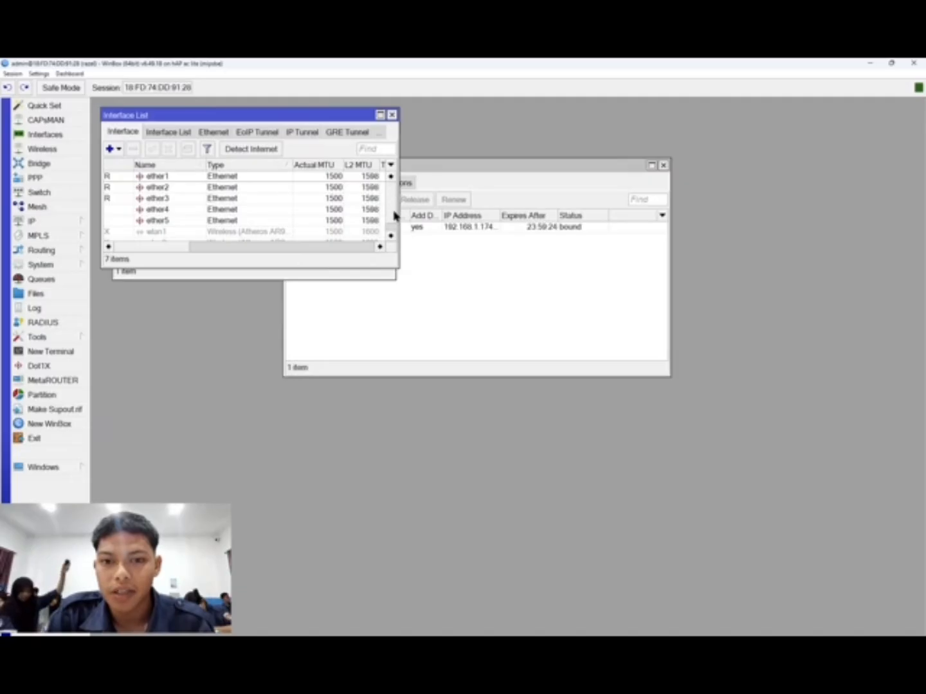
pyautogui.moveTo(397, 205); pyautogui.dragTo(456, 208)
pyautogui.moveTo(347, 266); pyautogui.dragTo(344, 296)
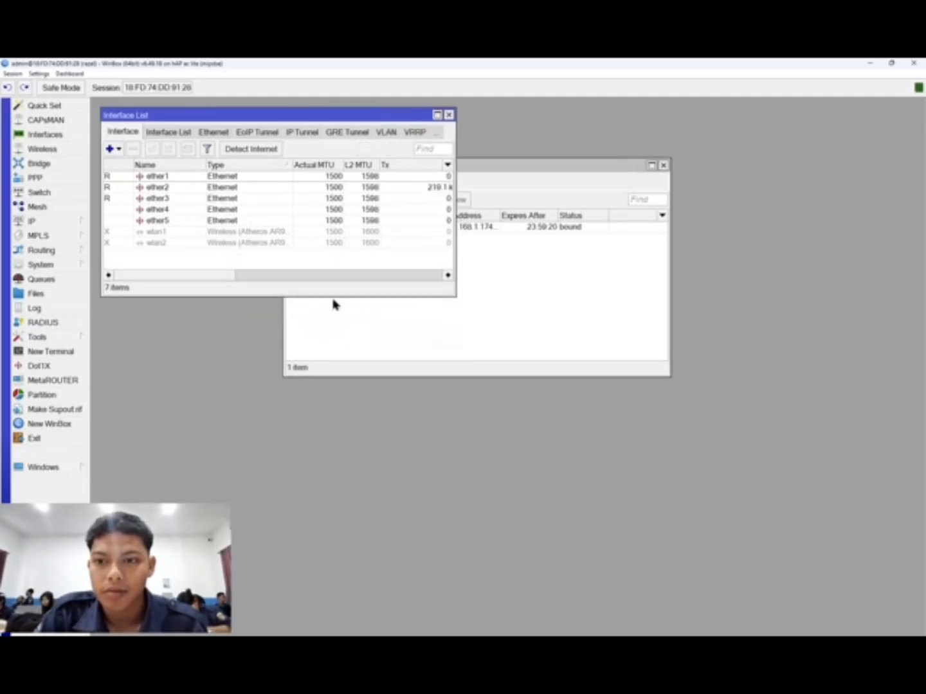
pyautogui.click(206, 179)
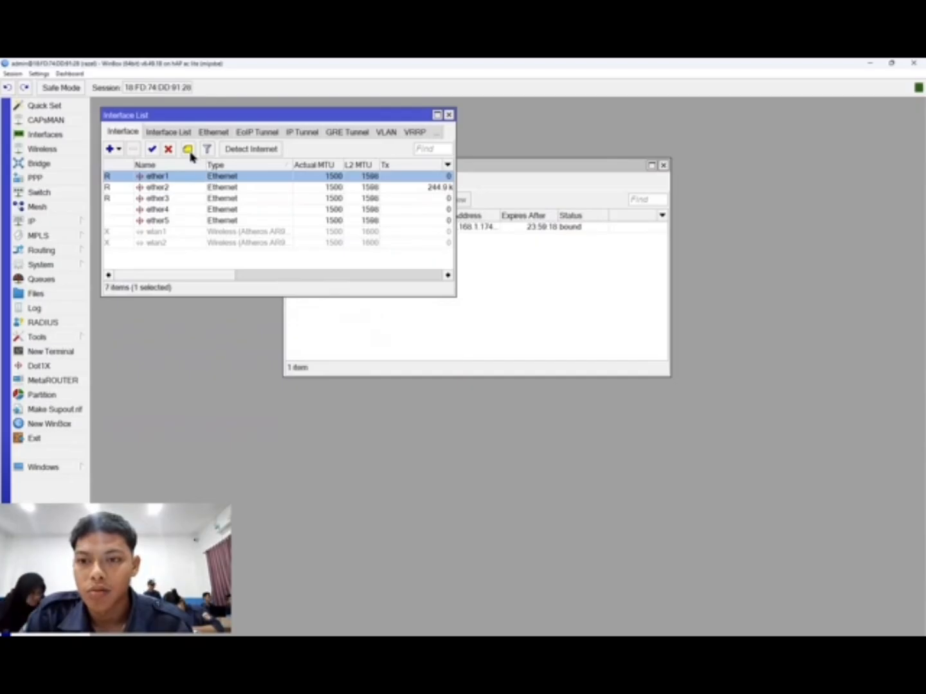
pyautogui.click(188, 149)
pyautogui.write('i')
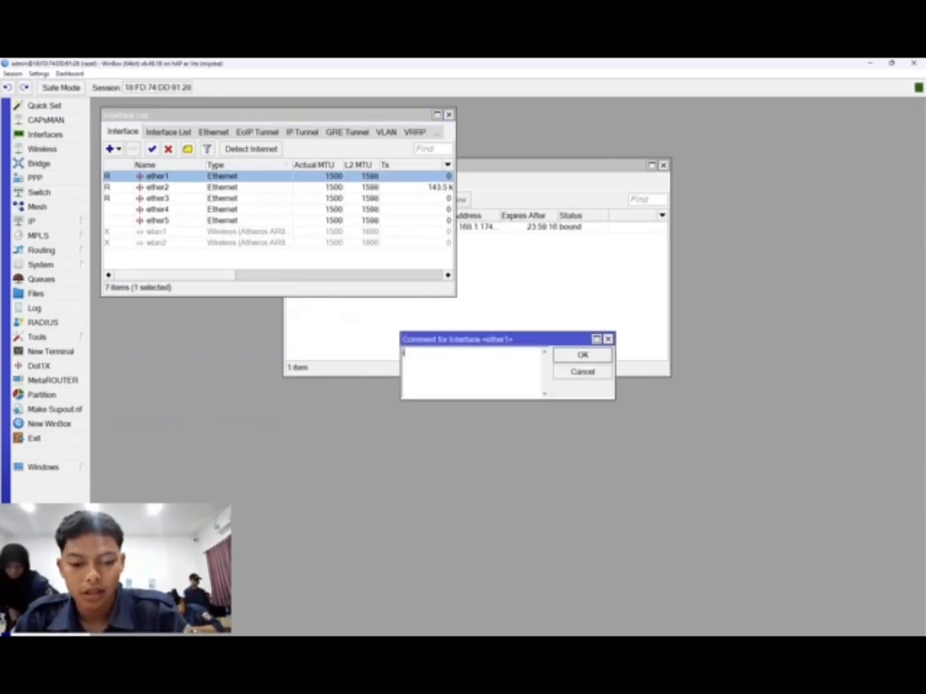
pyautogui.write('nternet')
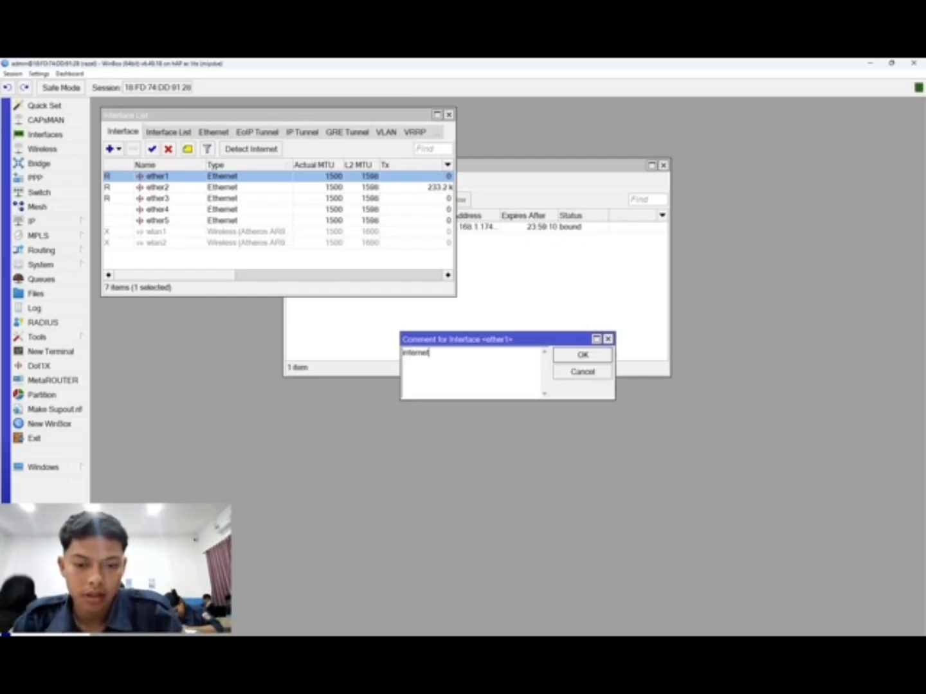
pyautogui.click(578, 356)
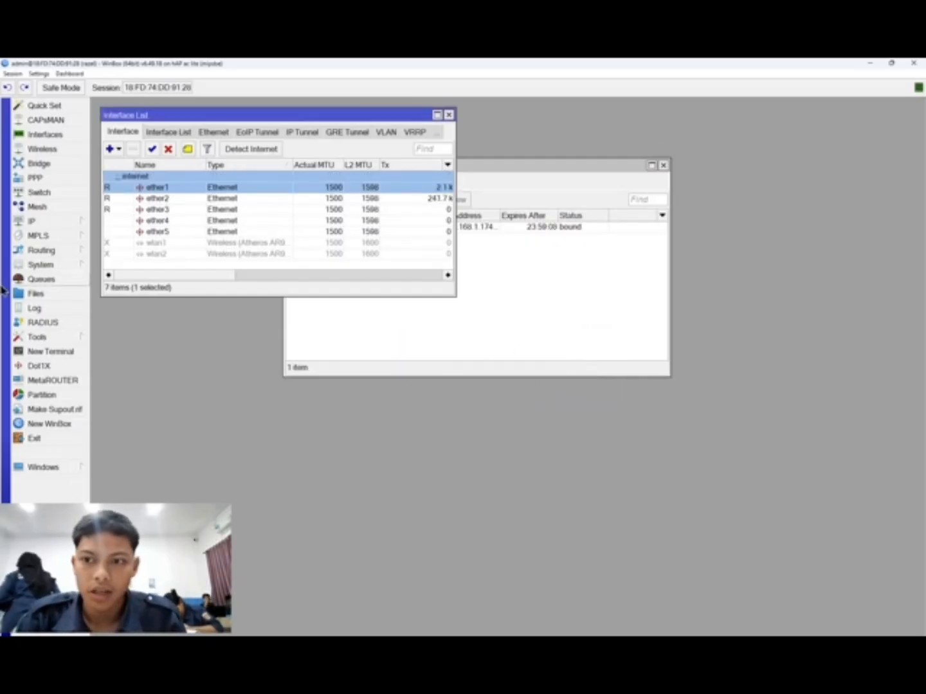
# Comment interface ether2 as "lan" and interface ether3 as "ap"
pyautogui.click(141, 199)
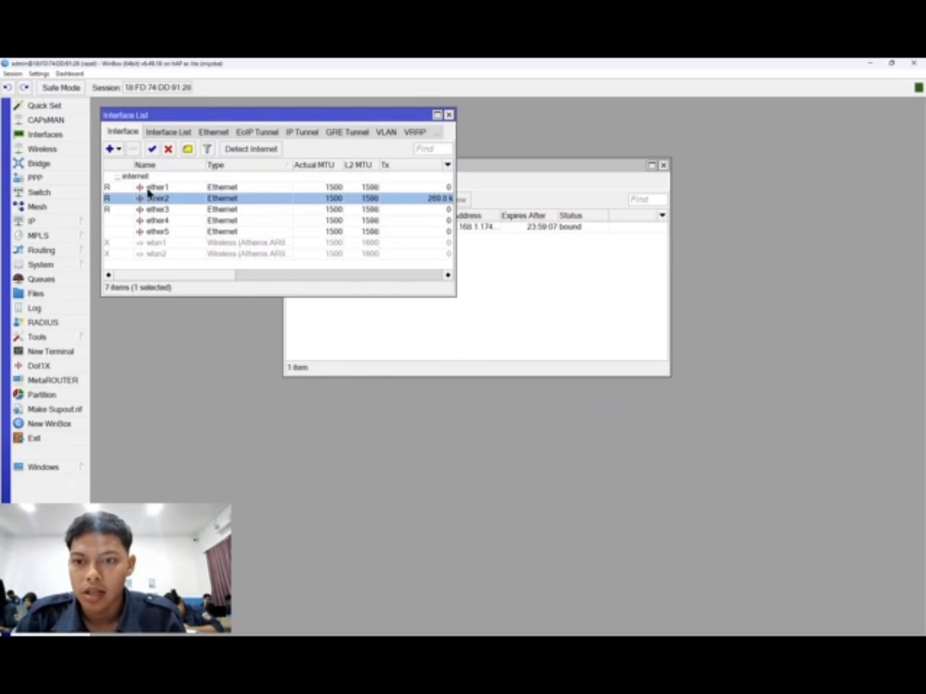
pyautogui.click(187, 150)
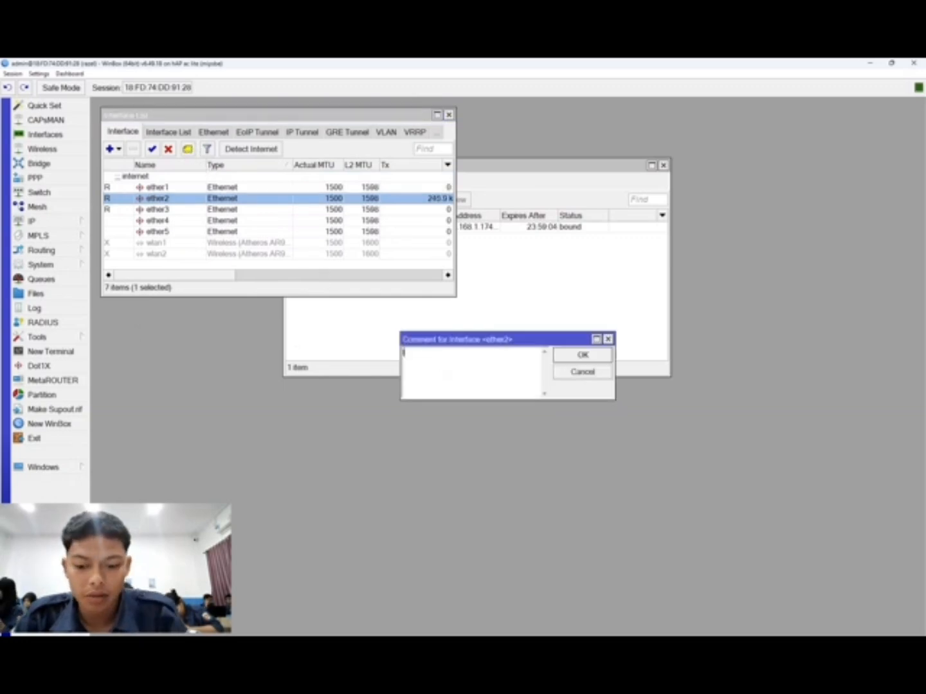
pyautogui.click(557, 356)
pyautogui.click(201, 222)
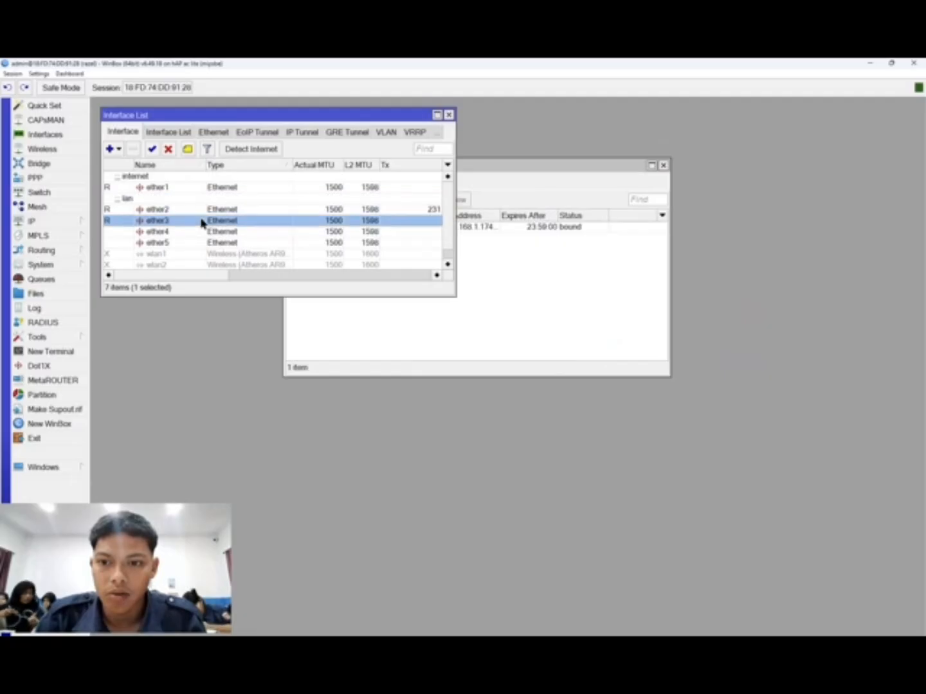
pyautogui.click(187, 150)
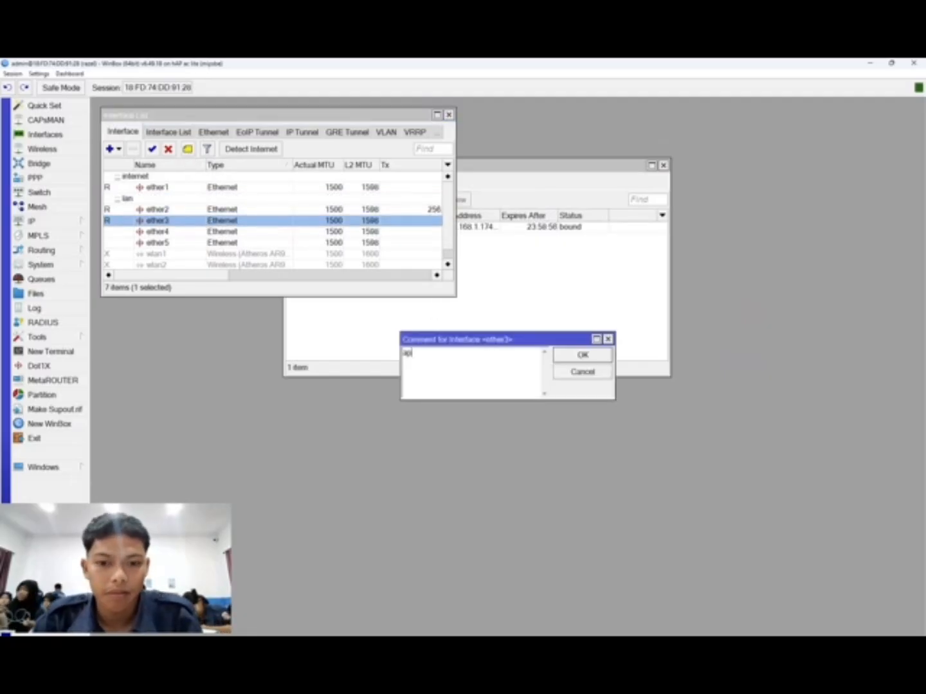
pyautogui.click(592, 358)
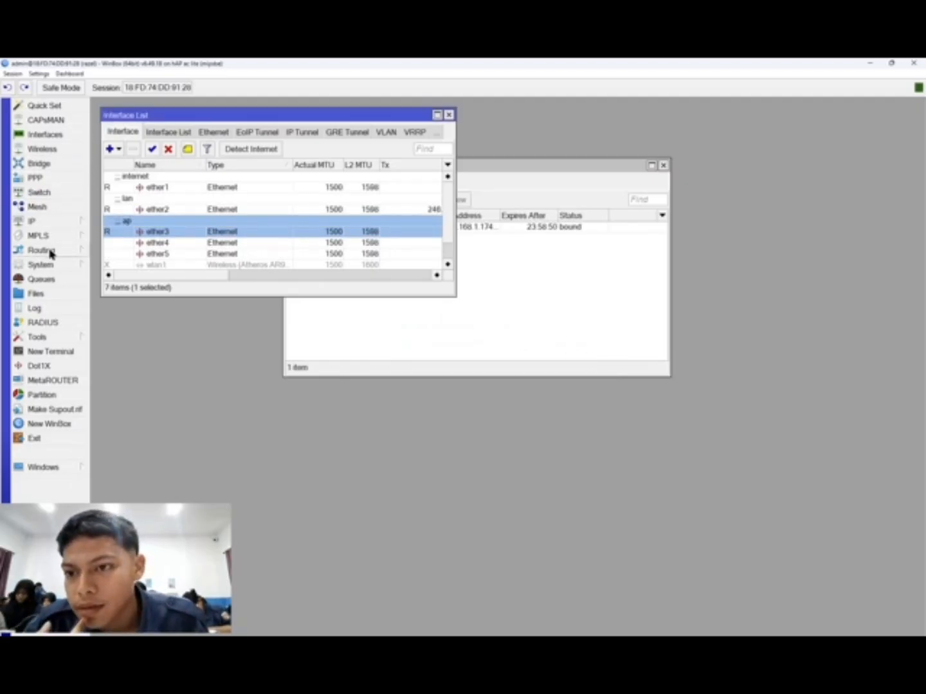
# Open the IP address list and add the address 192.168.15.1/24 on interface ether1
pyautogui.click(61, 222)
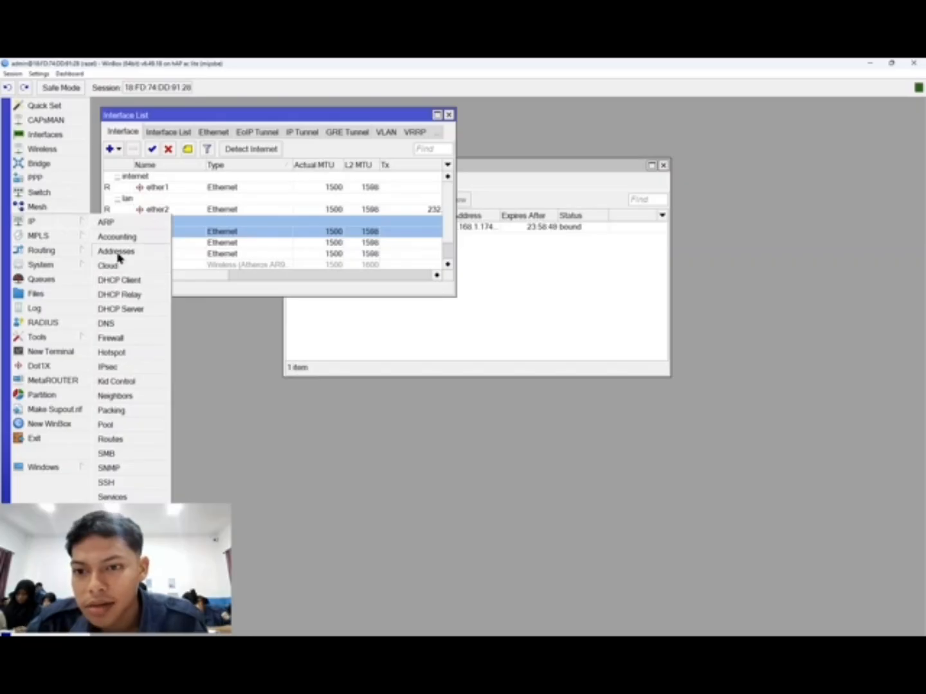
pyautogui.click(119, 259)
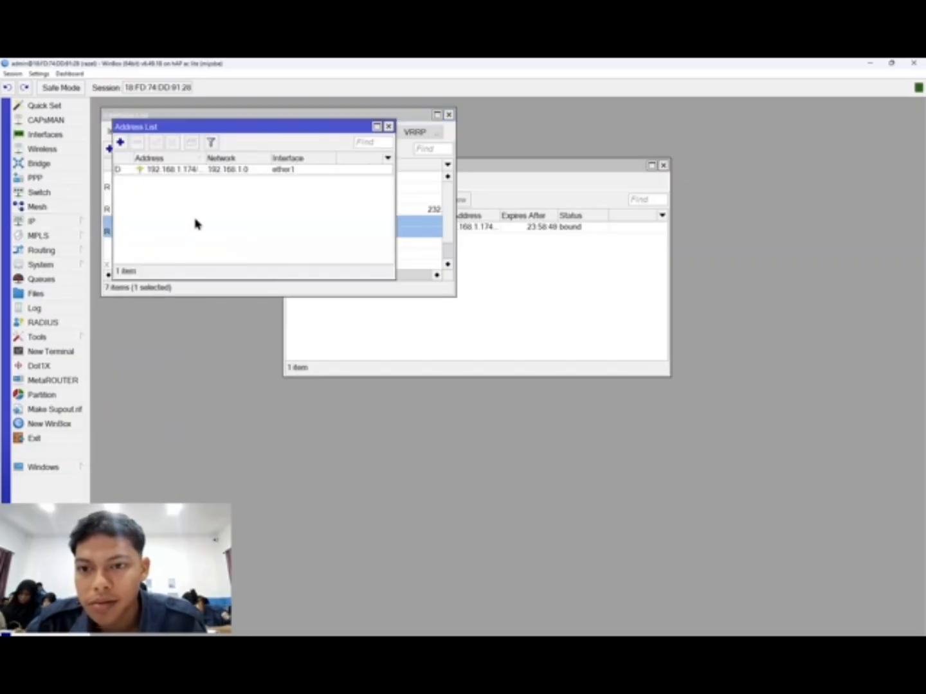
pyautogui.click(125, 146)
pyautogui.click(545, 322)
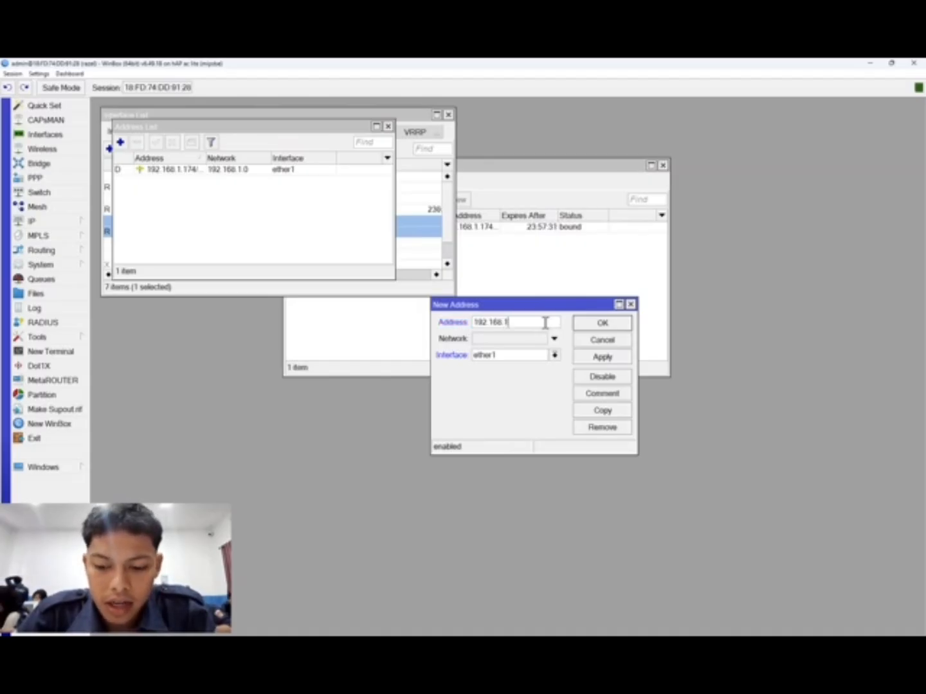
pyautogui.write('15.1/24')
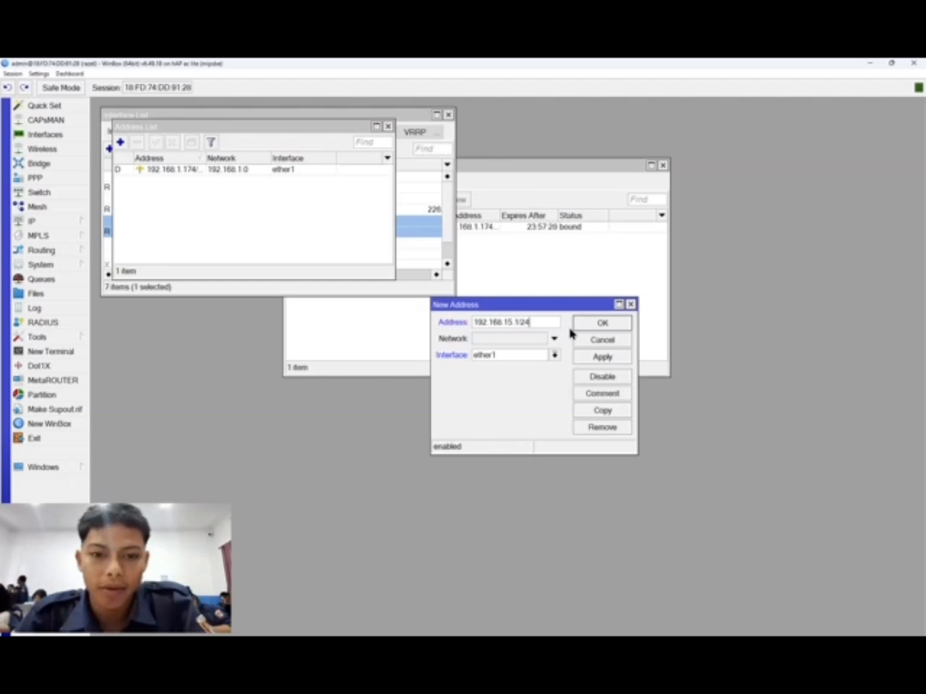
pyautogui.click(597, 357)
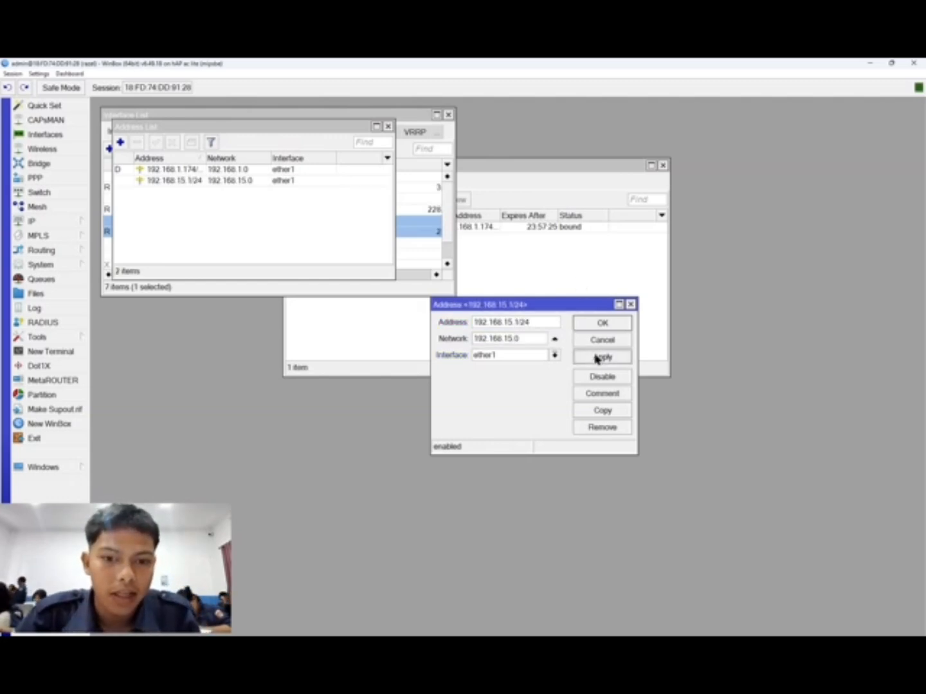
pyautogui.click(592, 321)
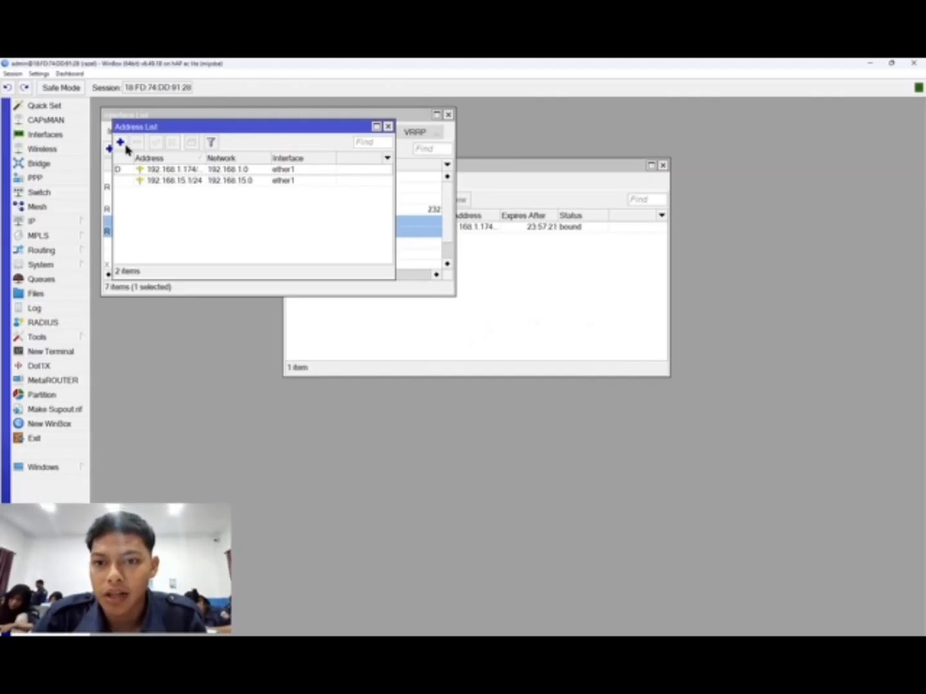
# Disable and remove the 192.168.15.1/24 entry from the IP address list
pyautogui.click(289, 185)
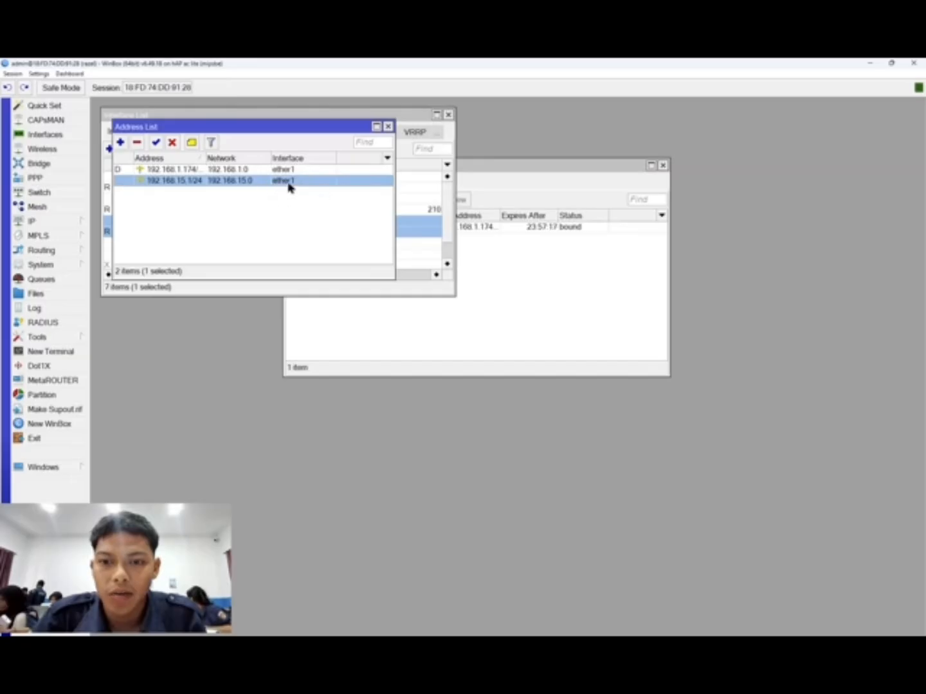
pyautogui.click(173, 143)
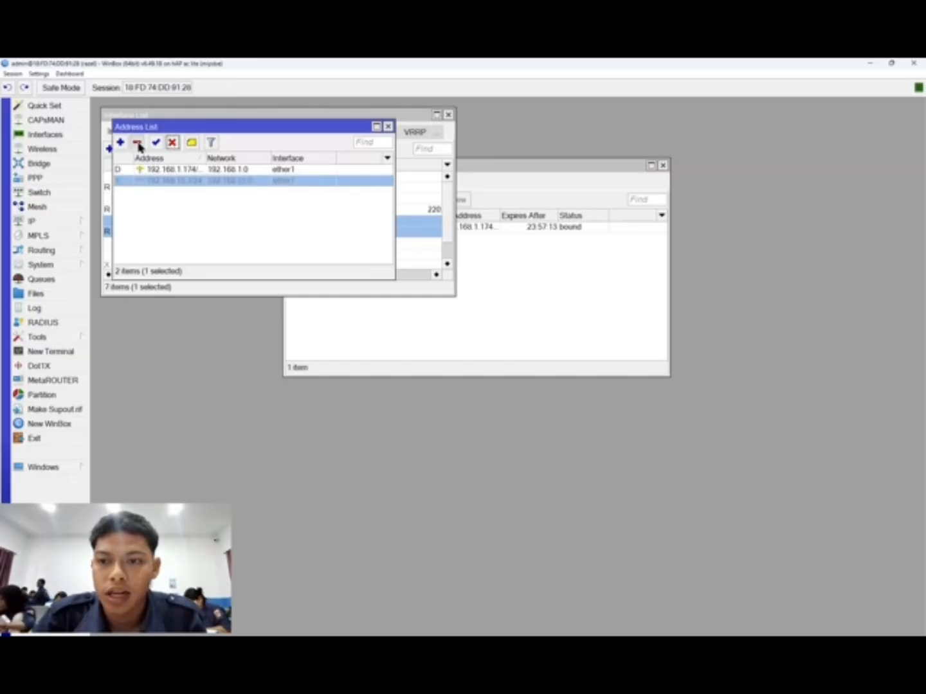
pyautogui.click(138, 142)
# Add the IP address 192.168.15.1/24 and assign it to interface ether2
pyautogui.click(120, 142)
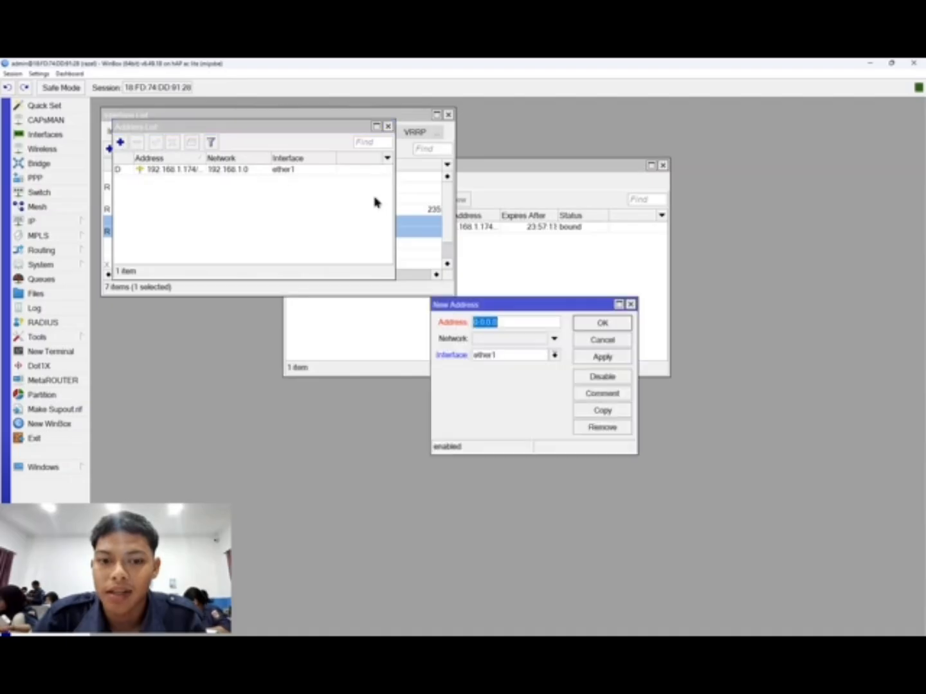
pyautogui.press('BackSpace')
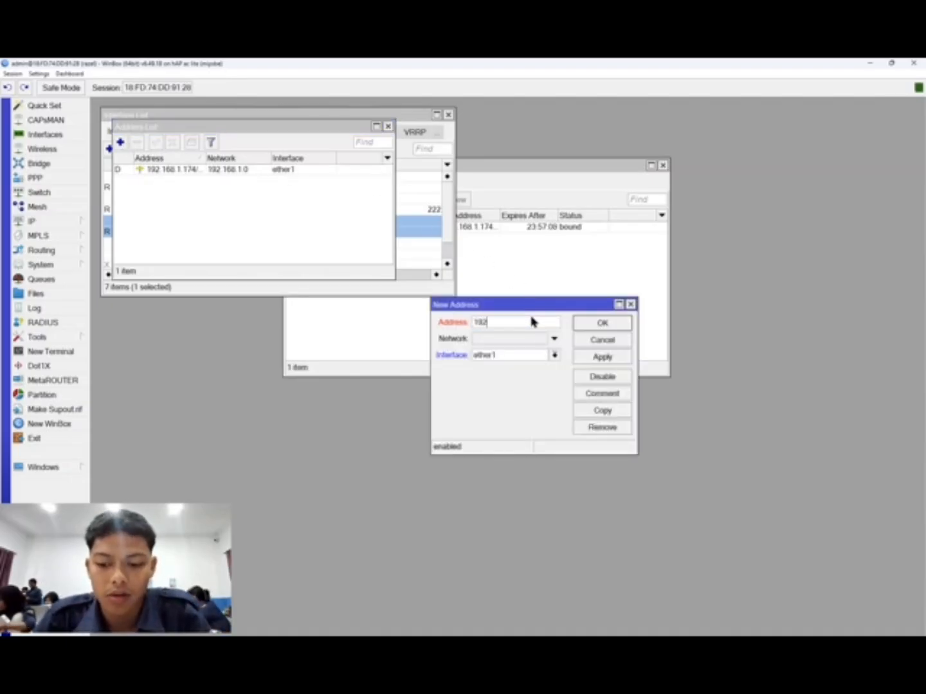
pyautogui.write('192.168.15.1/24')
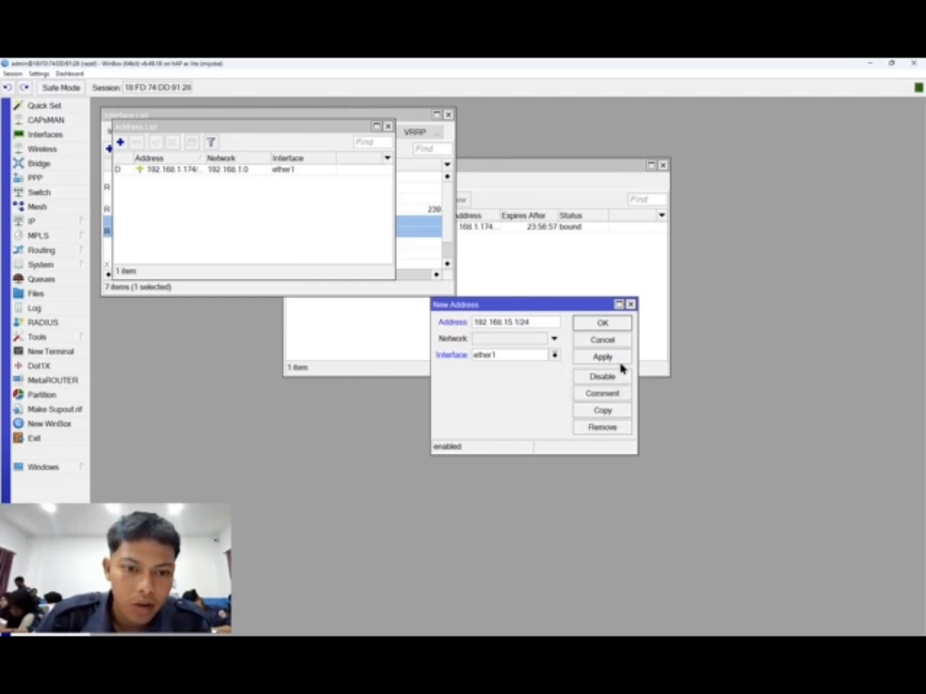
pyautogui.click(619, 364)
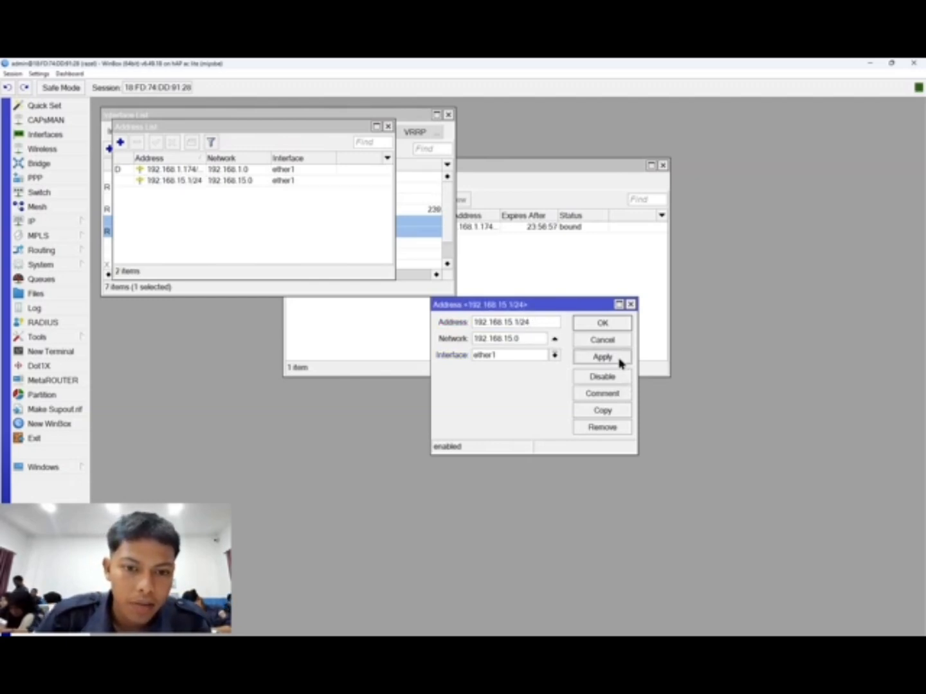
pyautogui.click(554, 356)
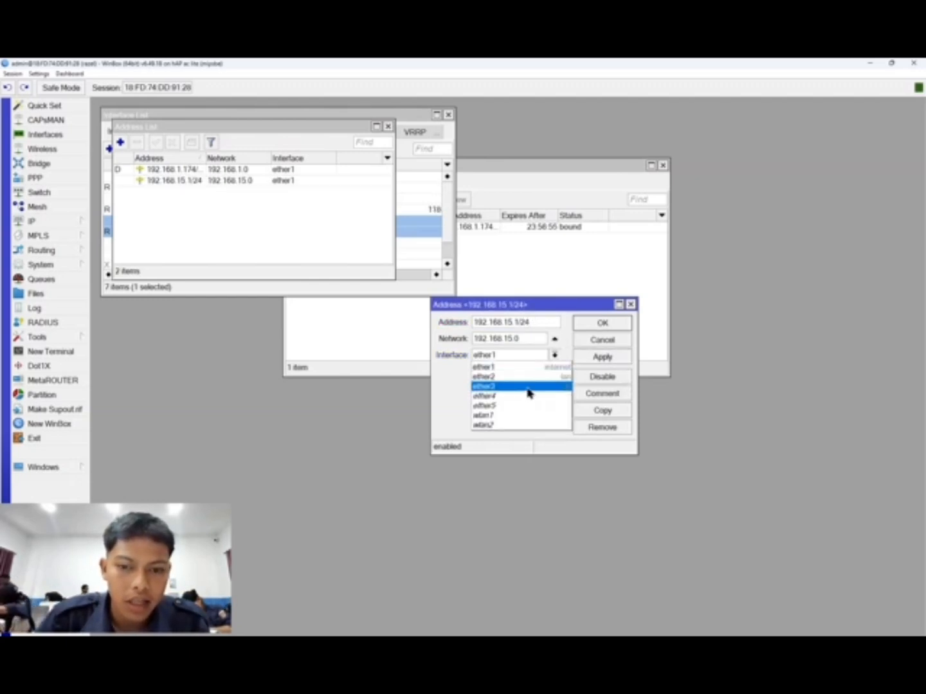
pyautogui.click(520, 380)
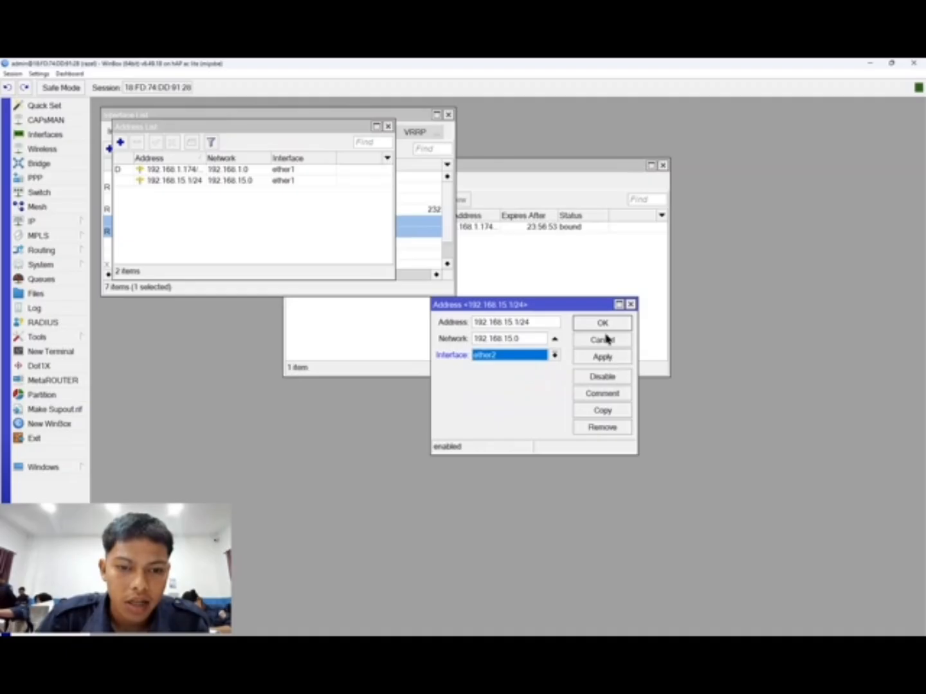
pyautogui.click(598, 358)
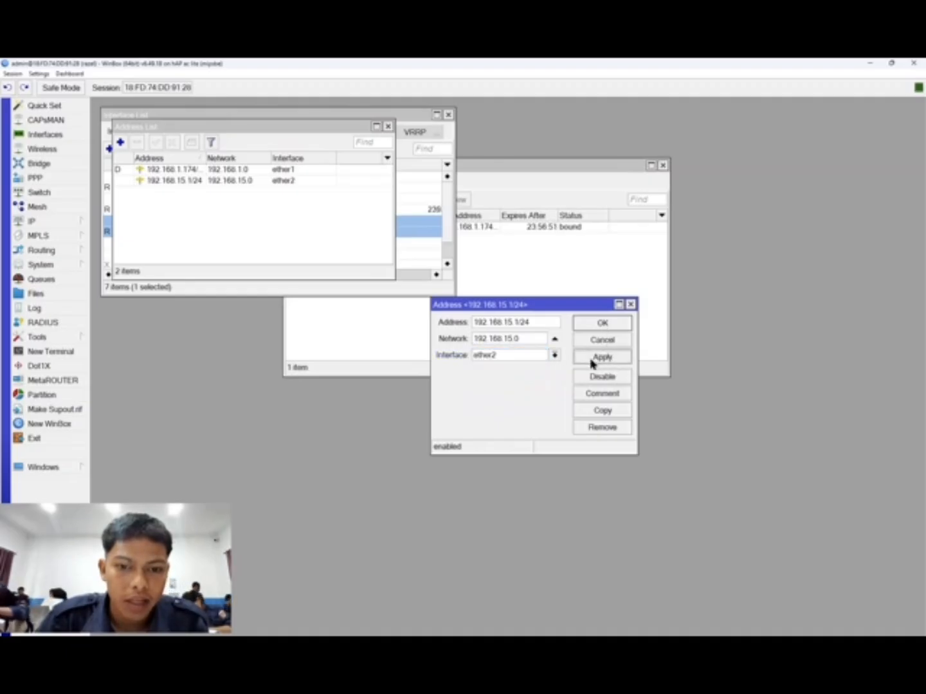
pyautogui.click(602, 325)
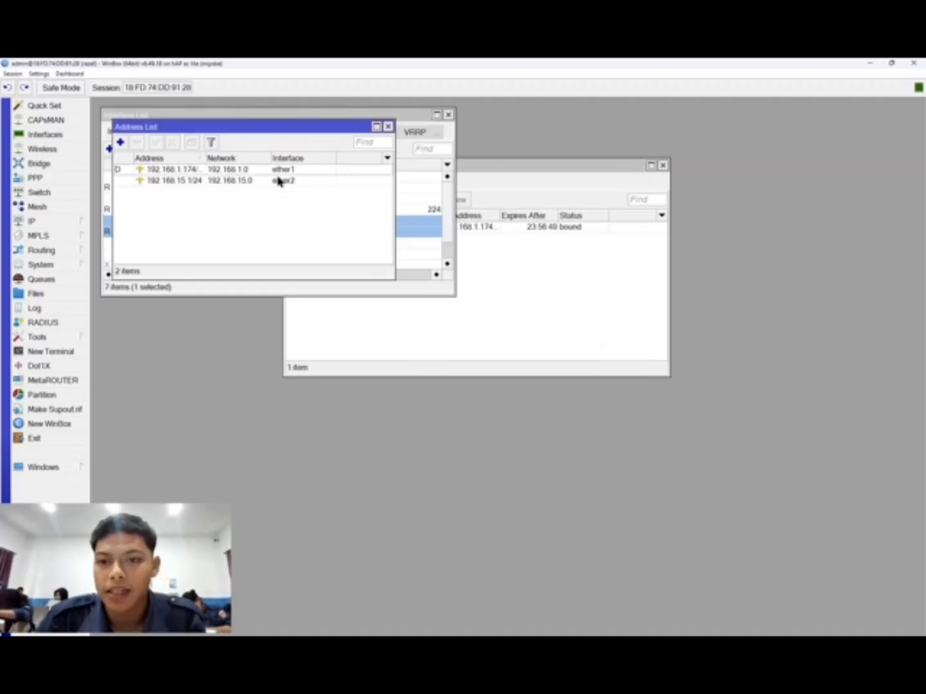
# Add the IP address 192.168.16.1/24 on interface ether3 and close the address list
pyautogui.click(125, 143)
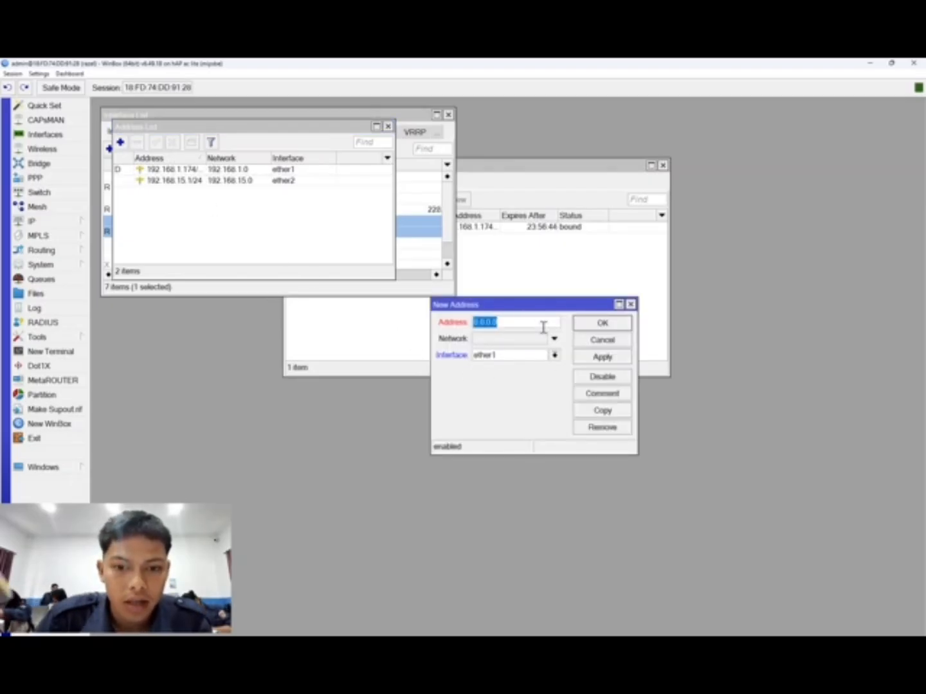
pyautogui.press('BackSpace')
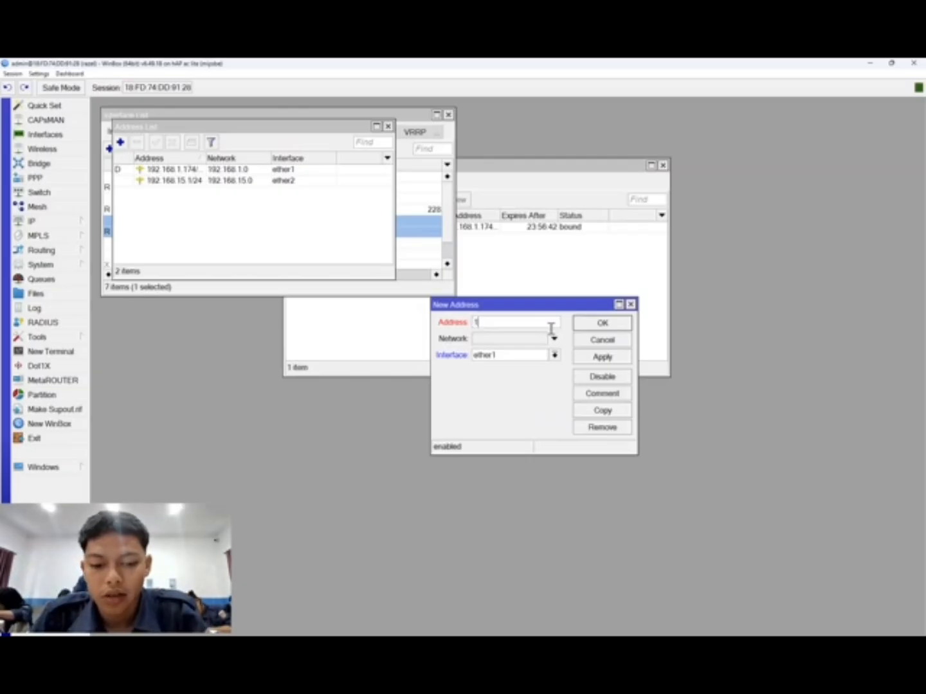
pyautogui.write('192')
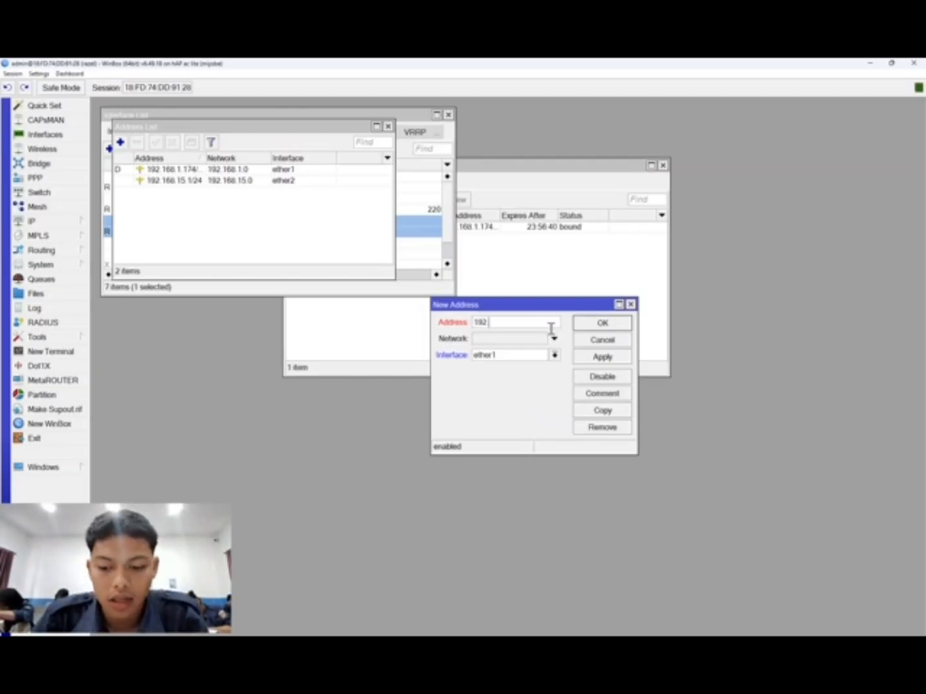
pyautogui.write('.168.16.1/24')
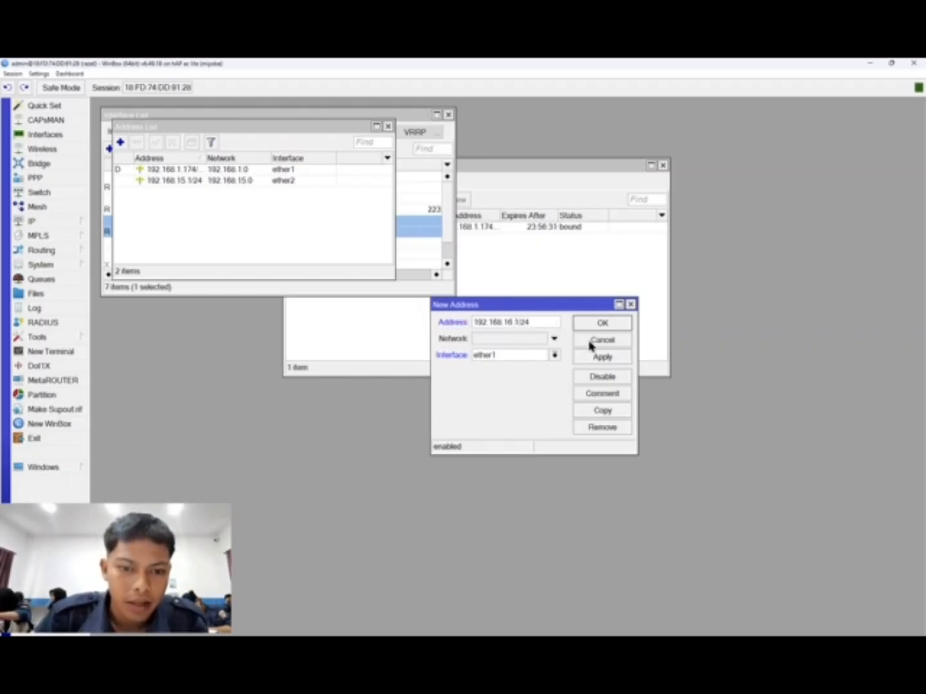
pyautogui.click(554, 357)
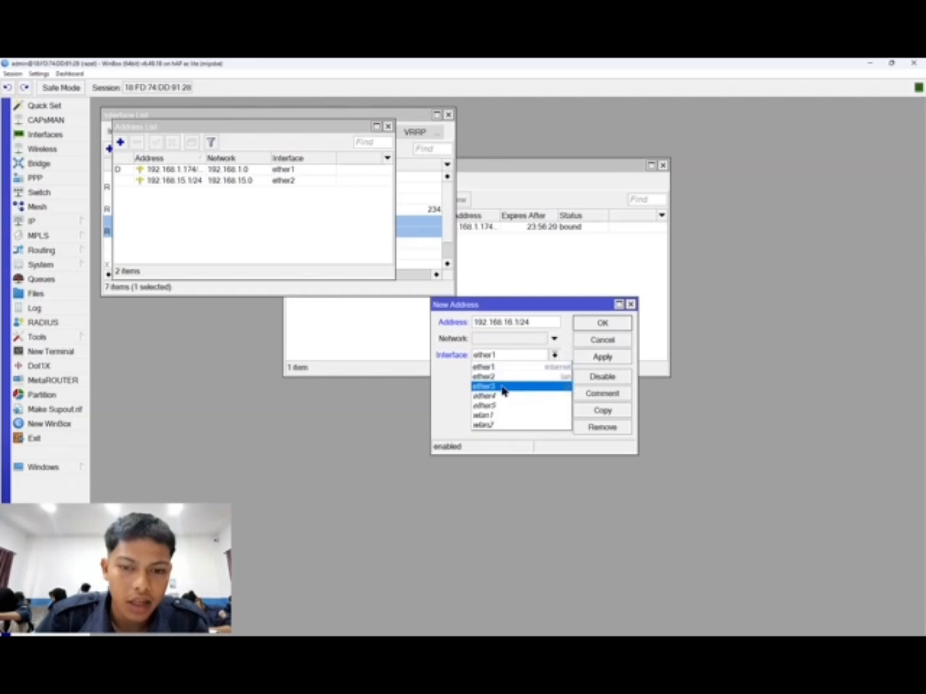
pyautogui.click(503, 387)
pyautogui.click(597, 359)
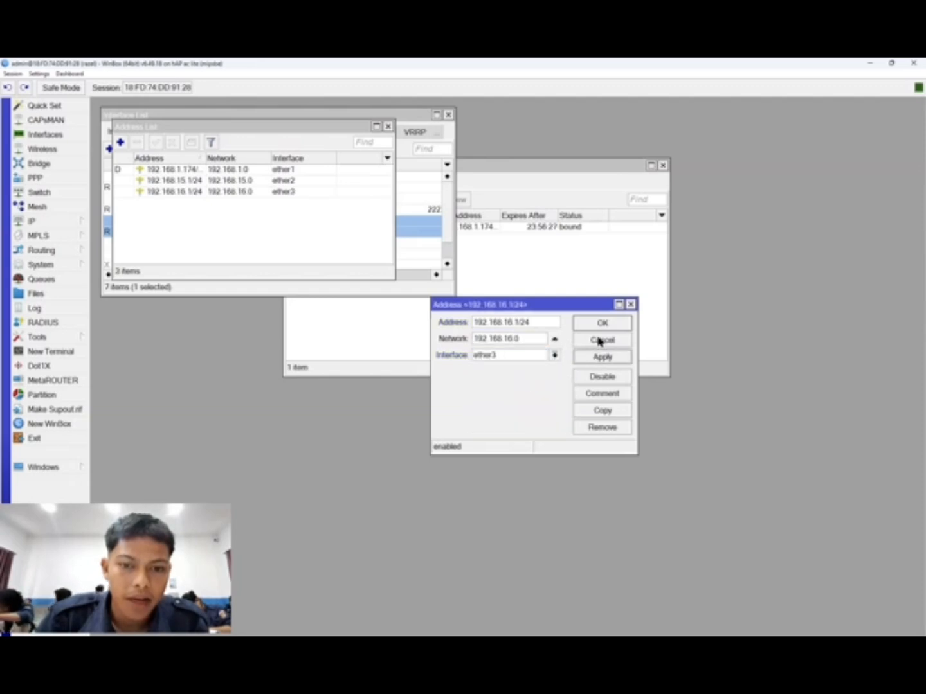
pyautogui.click(603, 323)
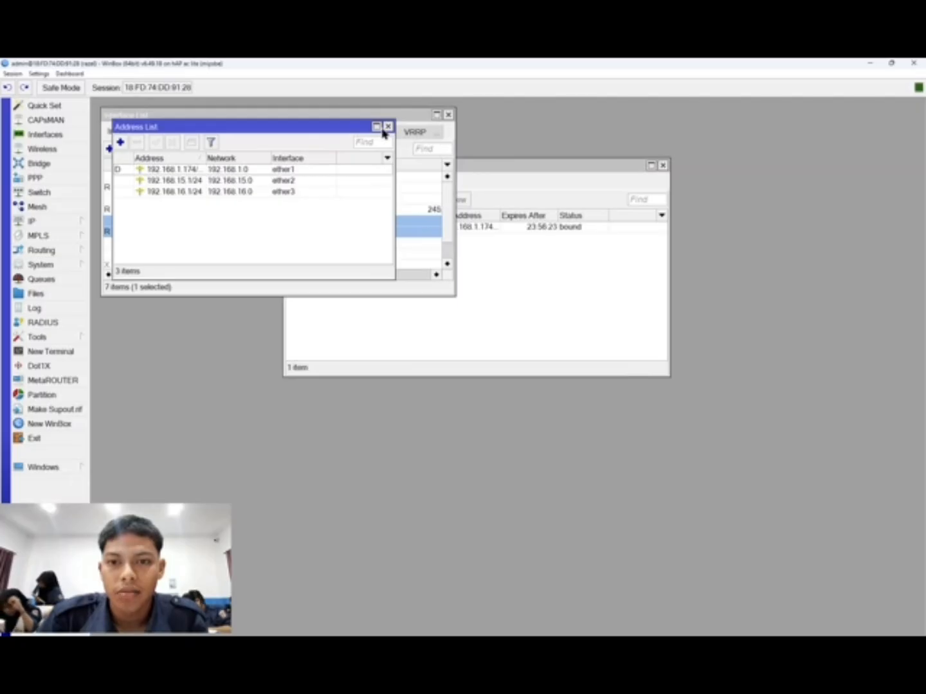
pyautogui.click(388, 127)
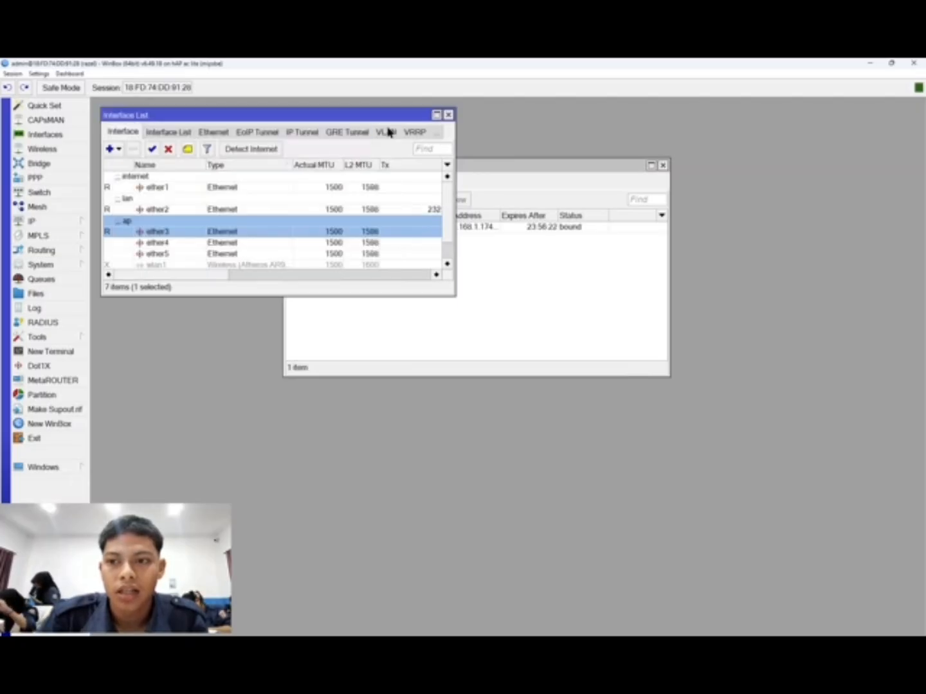
# Run DHCP Setup for a DHCP server on ether2, accepting the suggested gateway 192.168.15.1, 00:10:00 lease time and other defaults
pyautogui.click(72, 222)
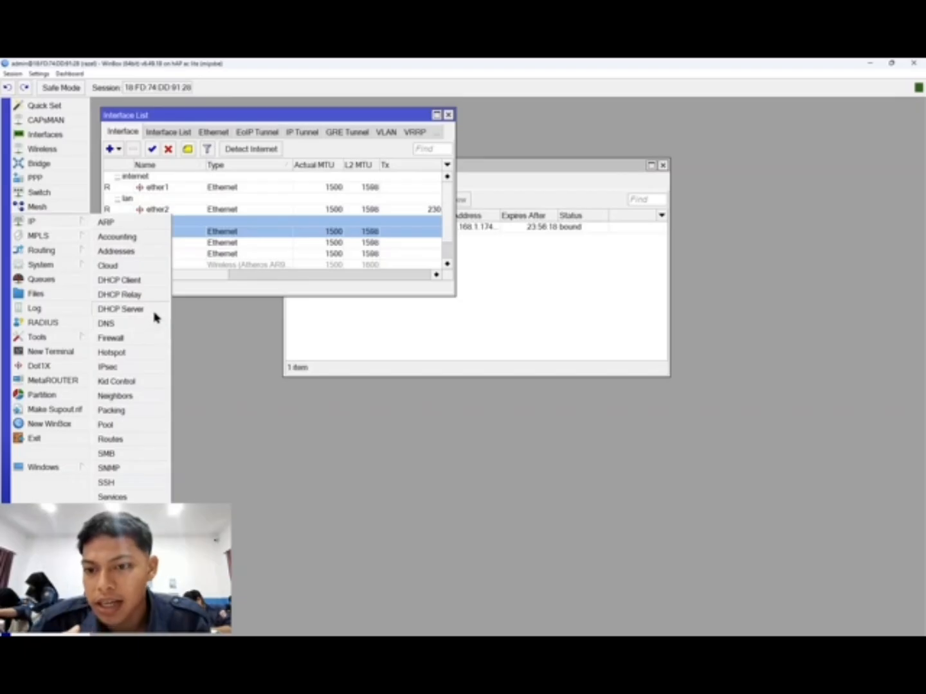
pyautogui.click(121, 309)
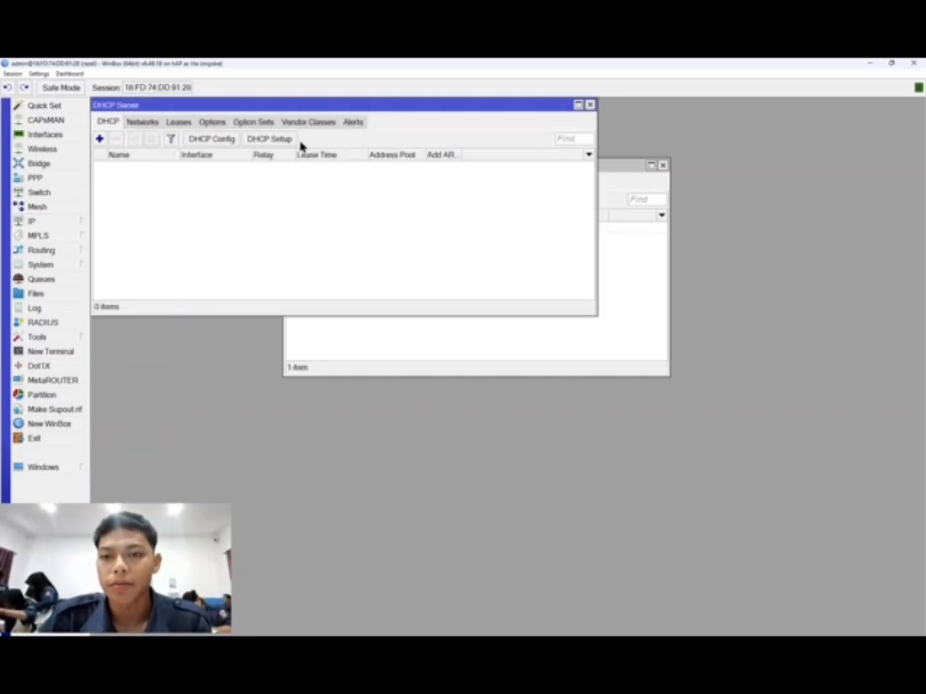
pyautogui.click(276, 140)
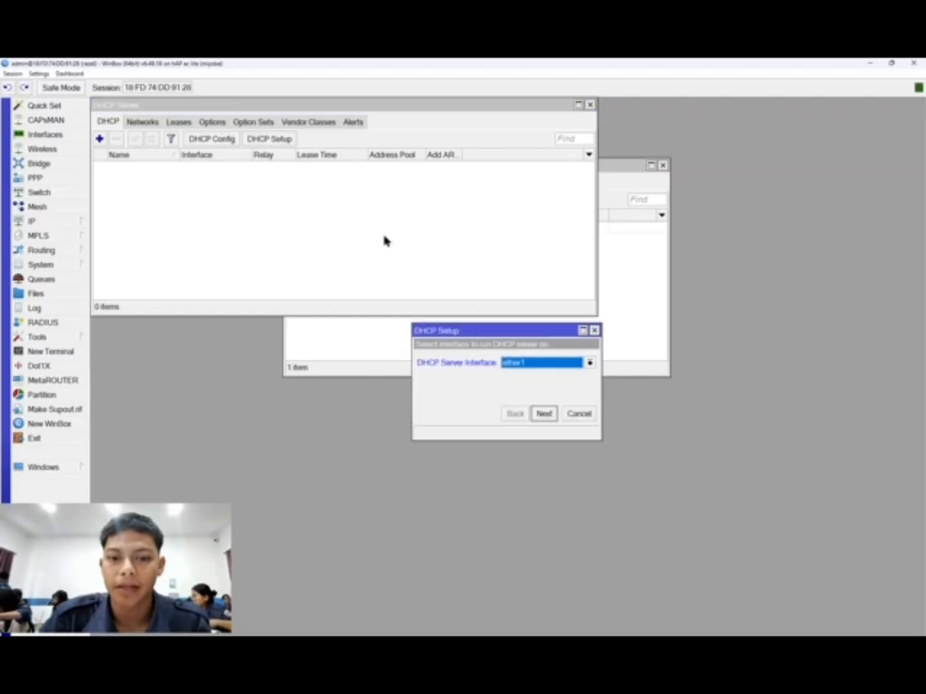
pyautogui.click(587, 364)
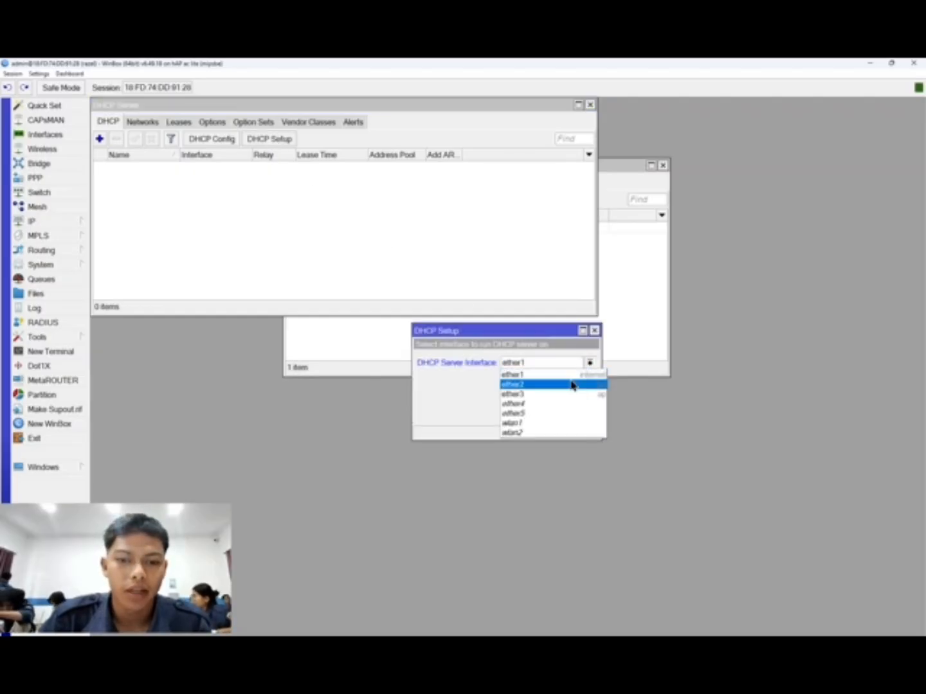
pyautogui.click(571, 385)
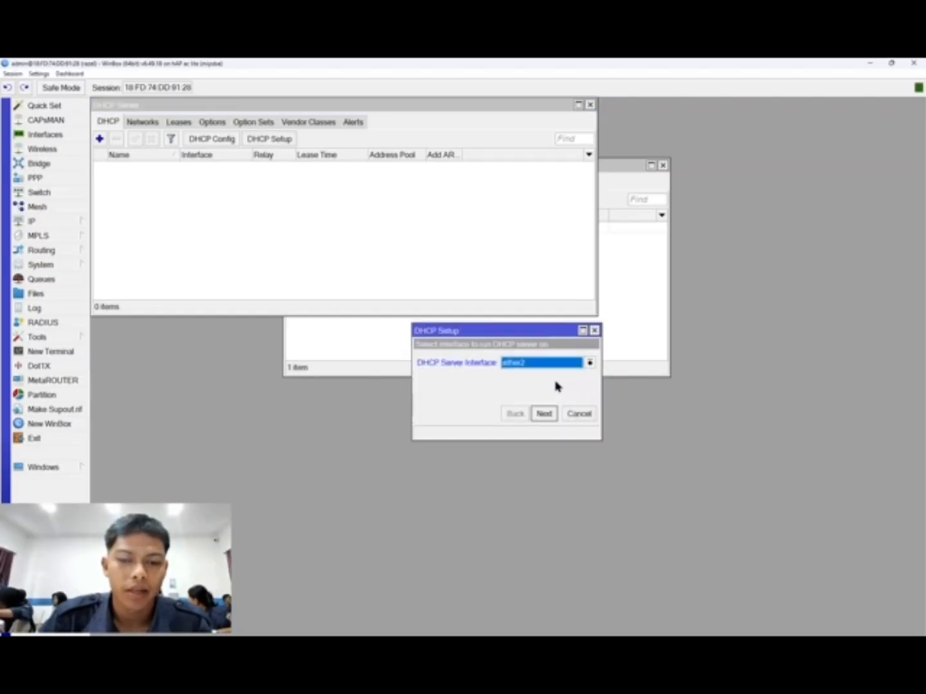
pyautogui.click(544, 414)
pyautogui.click(544, 414)
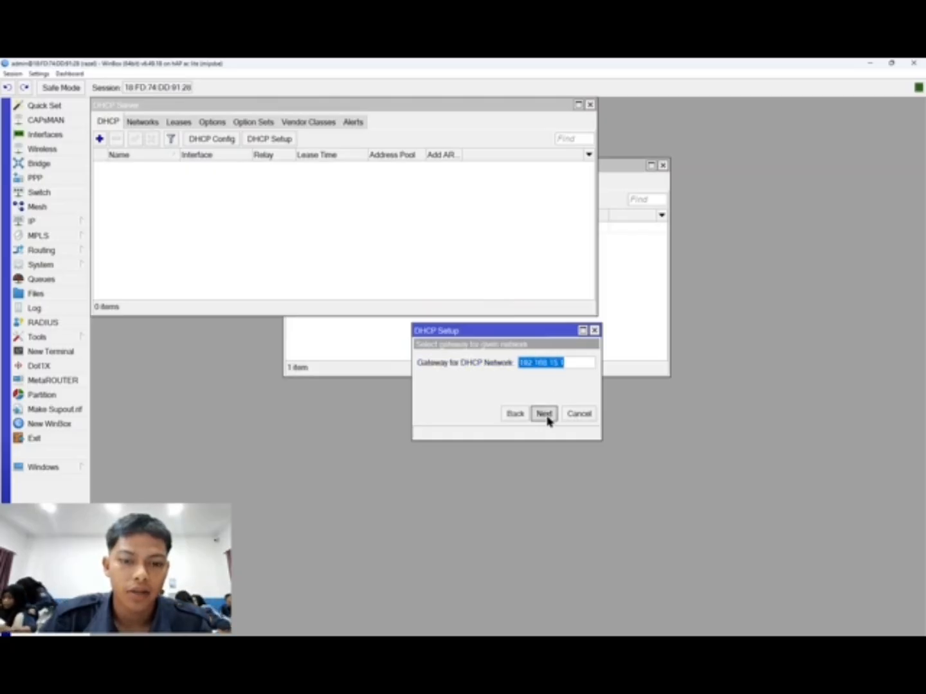
pyautogui.click(544, 414)
pyautogui.click(545, 414)
pyautogui.click(545, 414)
pyautogui.click(546, 415)
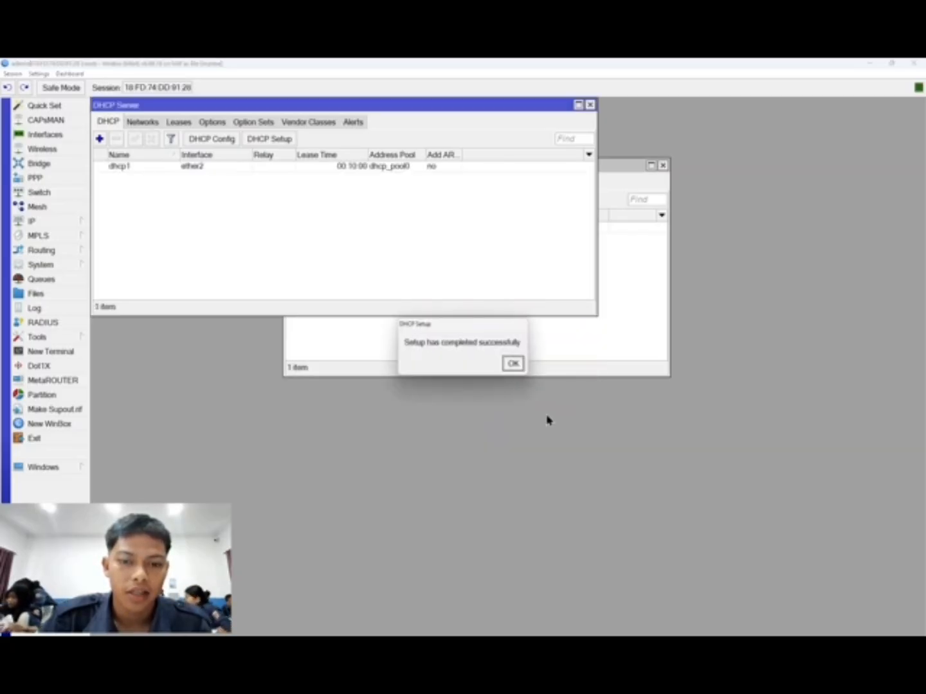
pyautogui.click(512, 364)
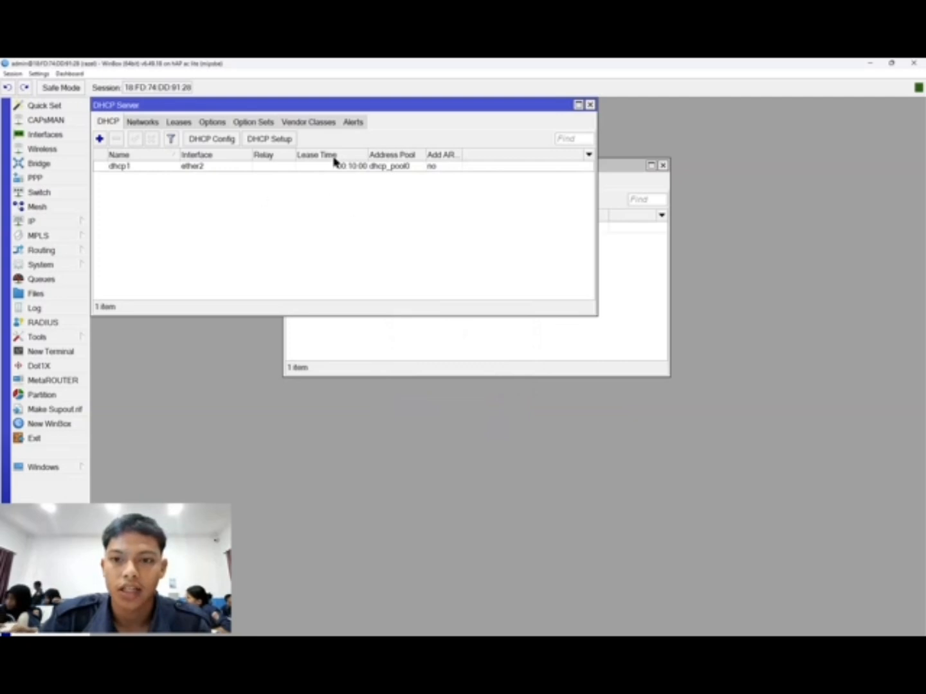
# Run DHCP Setup for a second DHCP server on ether3, accepting gateway 192.168.16.1, lease time 00:10:00 and the other defaults
pyautogui.click(269, 139)
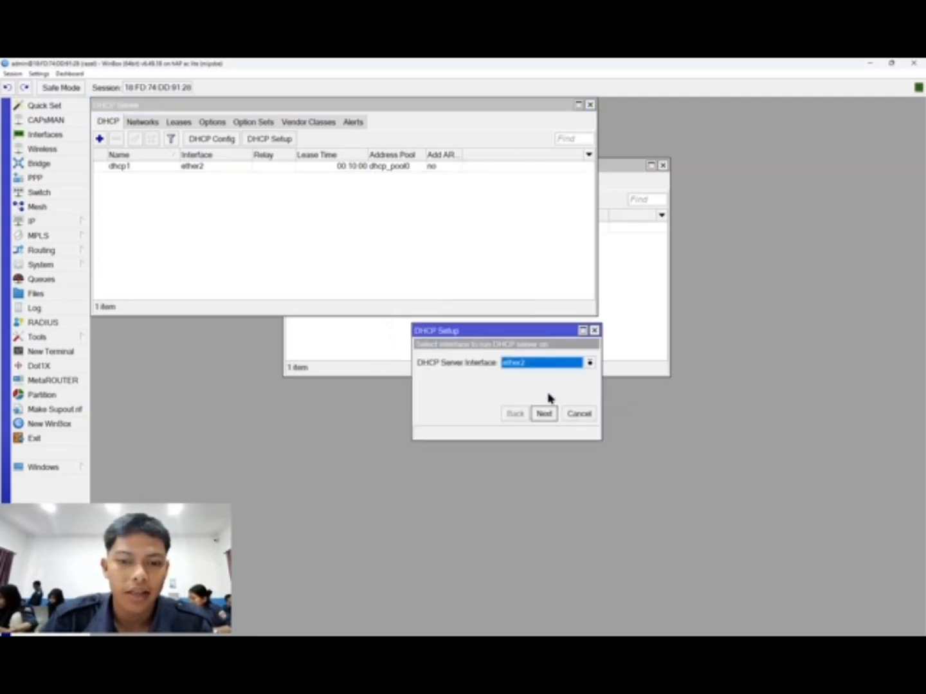
pyautogui.click(588, 363)
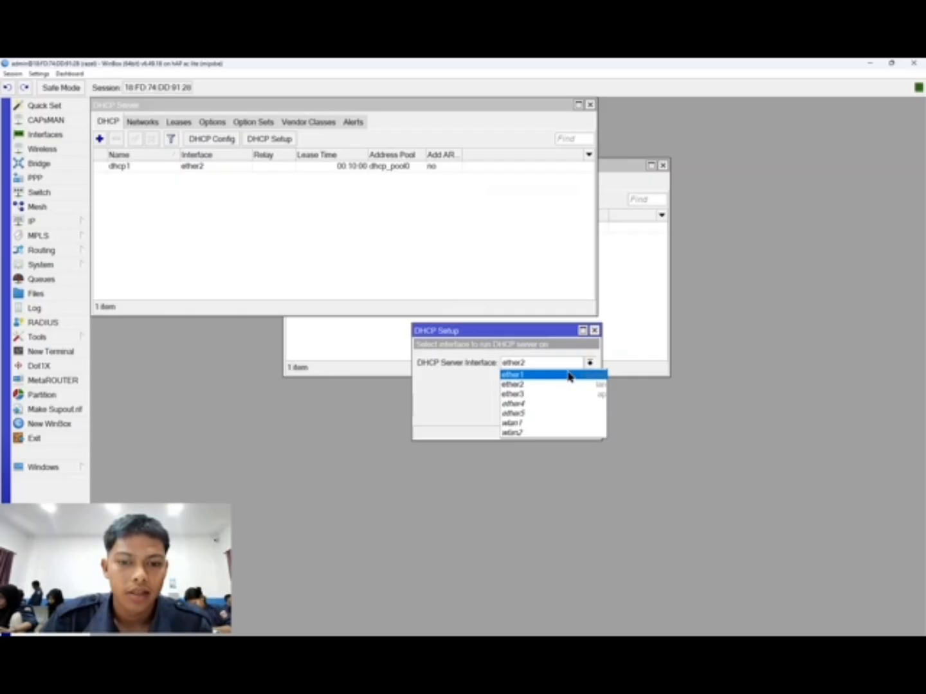
pyautogui.click(536, 393)
pyautogui.click(545, 415)
pyautogui.click(545, 415)
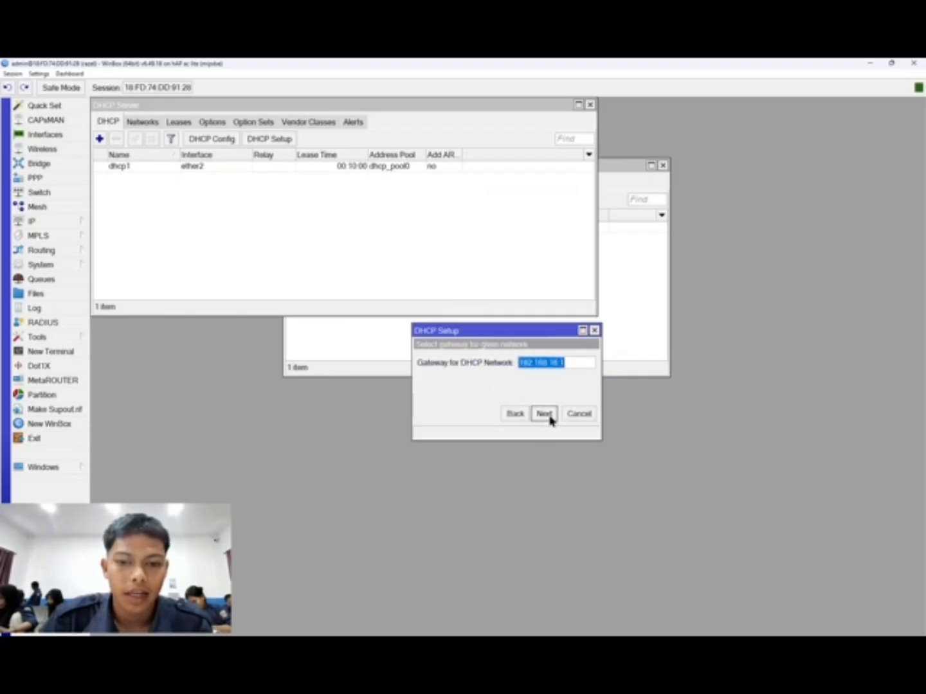
pyautogui.click(545, 414)
pyautogui.click(547, 414)
pyautogui.click(545, 415)
pyautogui.click(545, 414)
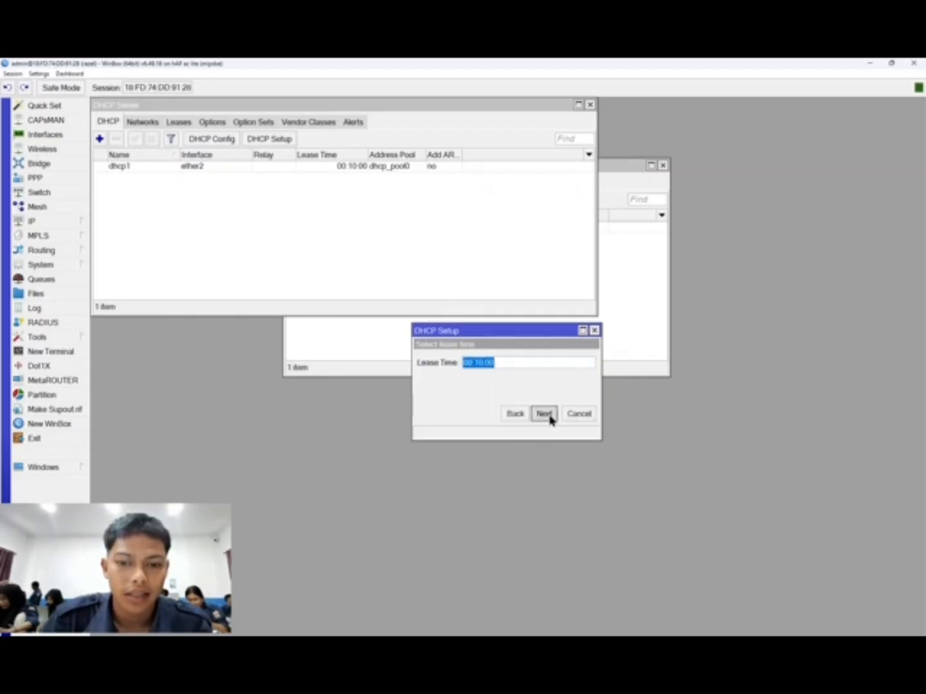
pyautogui.click(514, 364)
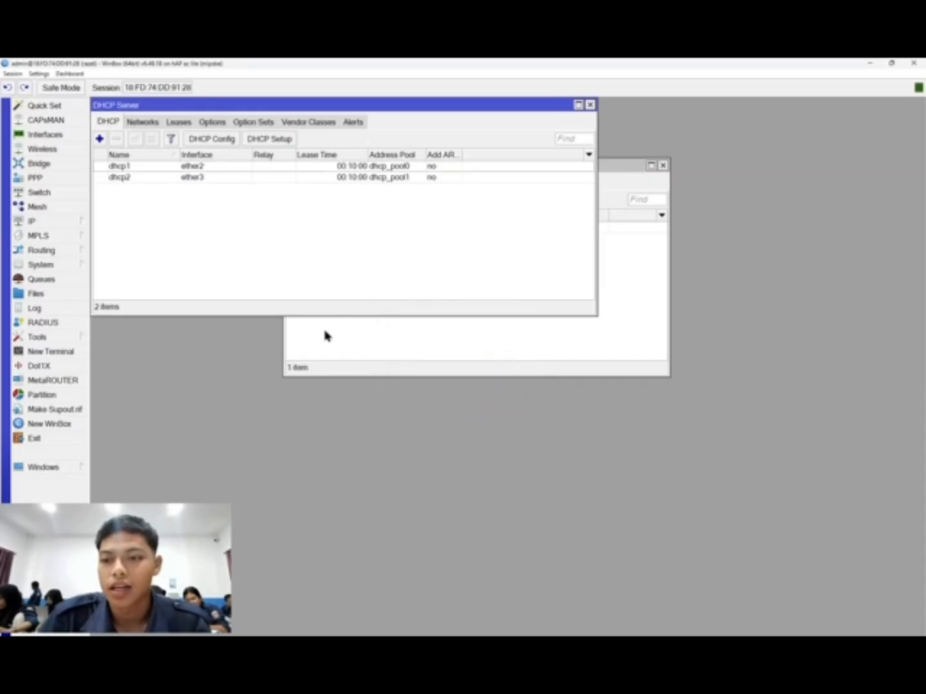
# Start a new firewall NAT rule with chain srcnat and out interface ether1
pyautogui.click(43, 223)
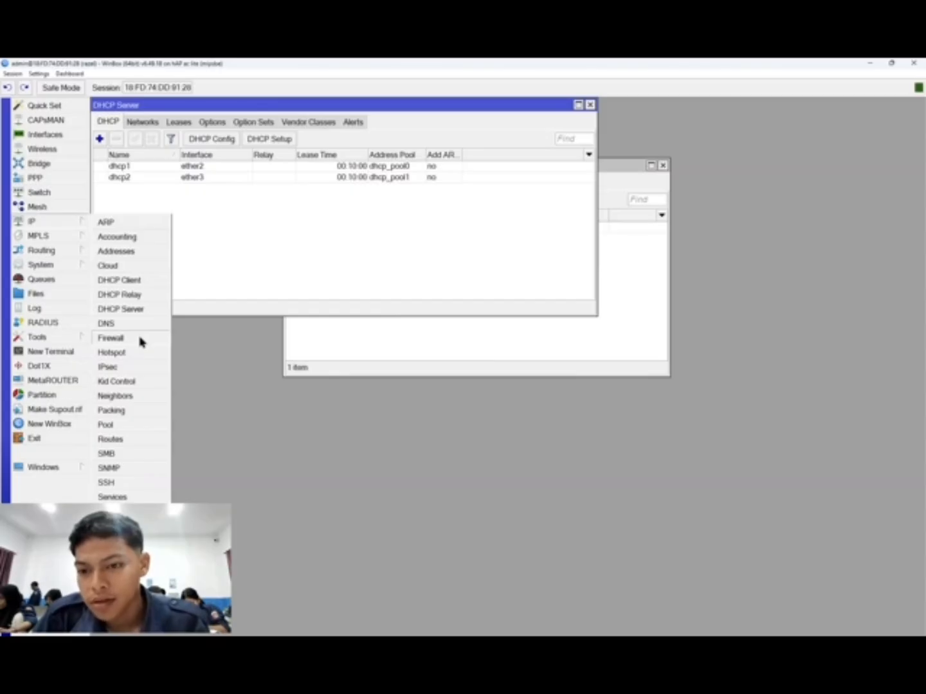
pyautogui.click(111, 339)
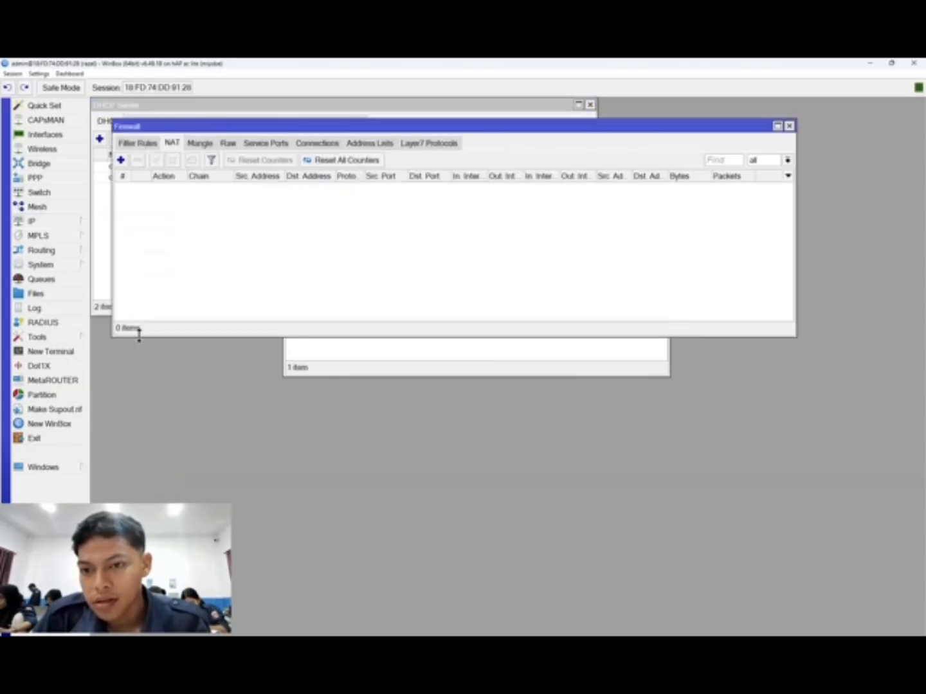
pyautogui.click(151, 144)
pyautogui.click(171, 144)
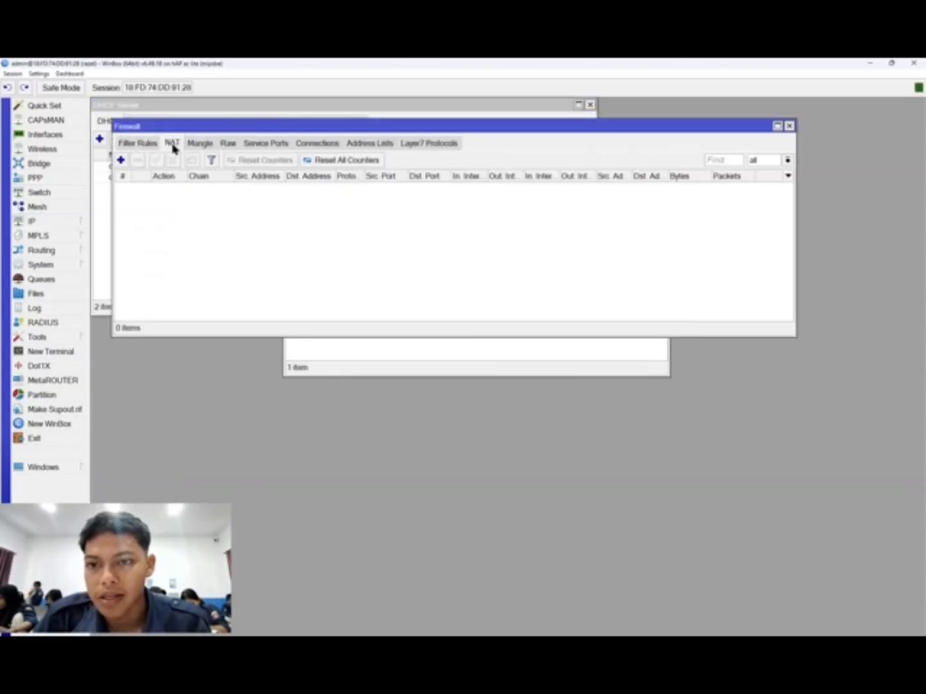
pyautogui.click(120, 161)
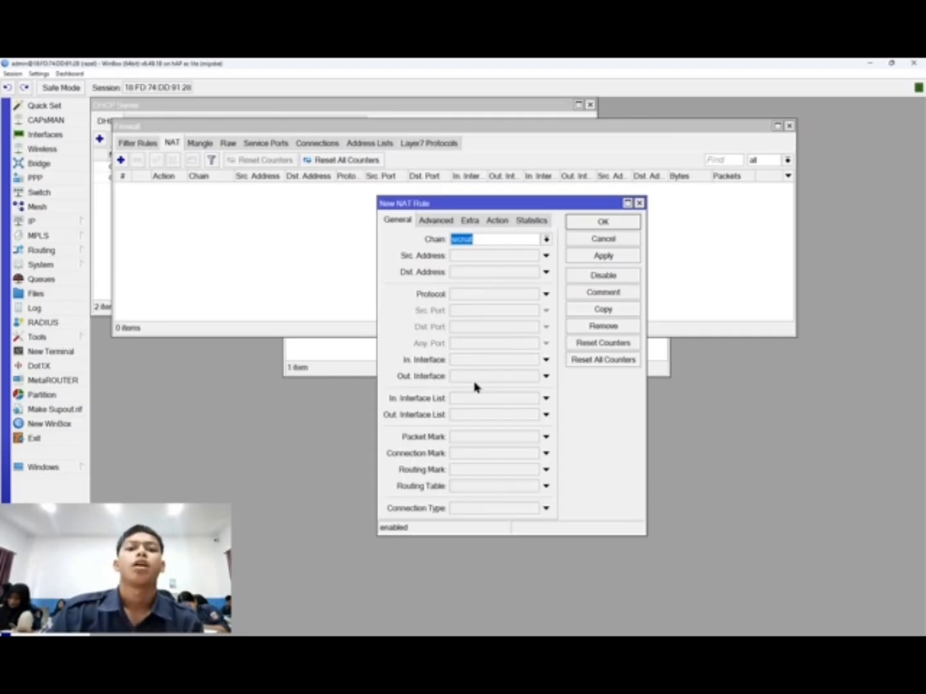
pyautogui.click(547, 377)
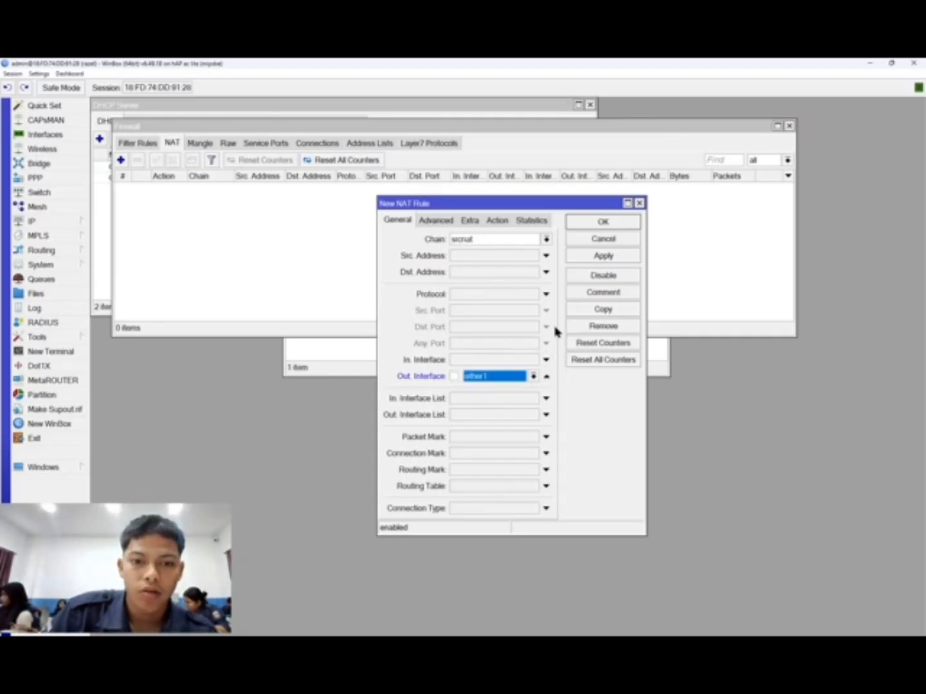
# Set the NAT rule's action to masquerade, save the rule, and maximize the Firewall window
pyautogui.click(498, 222)
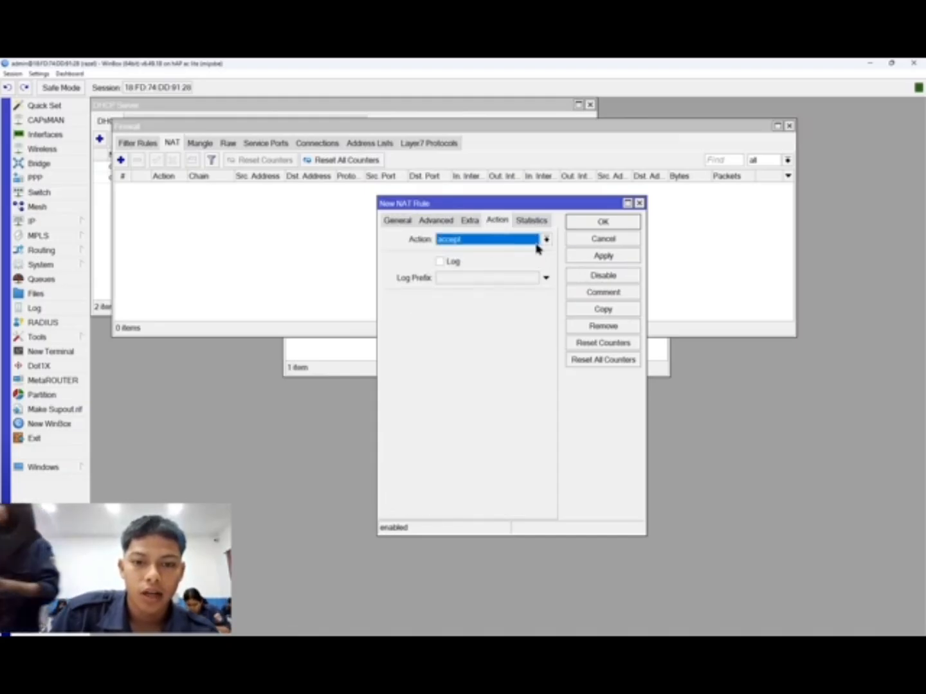
pyautogui.click(545, 240)
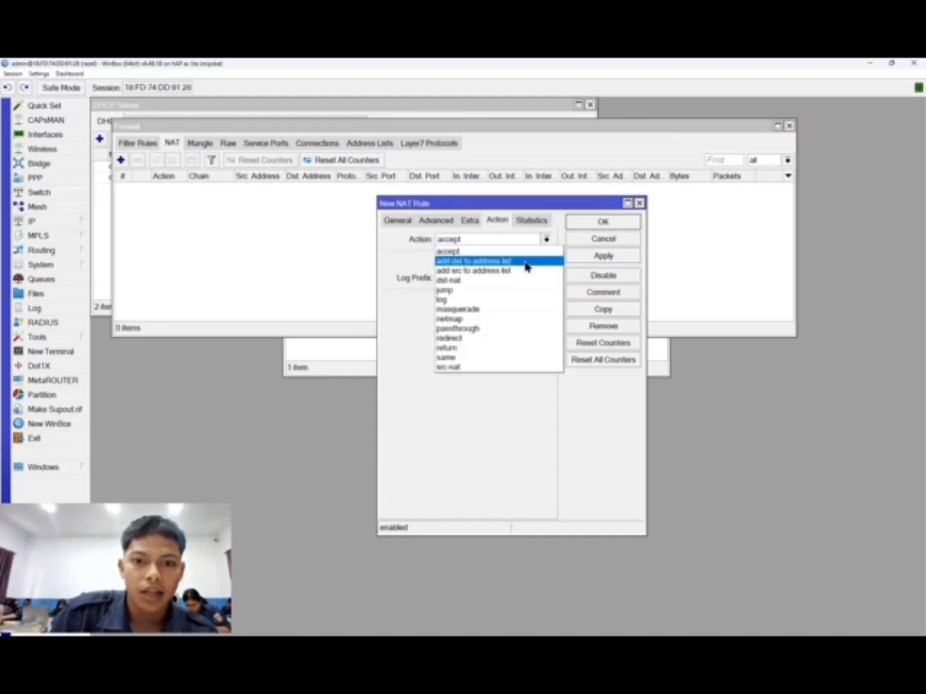
pyautogui.click(515, 312)
pyautogui.click(592, 257)
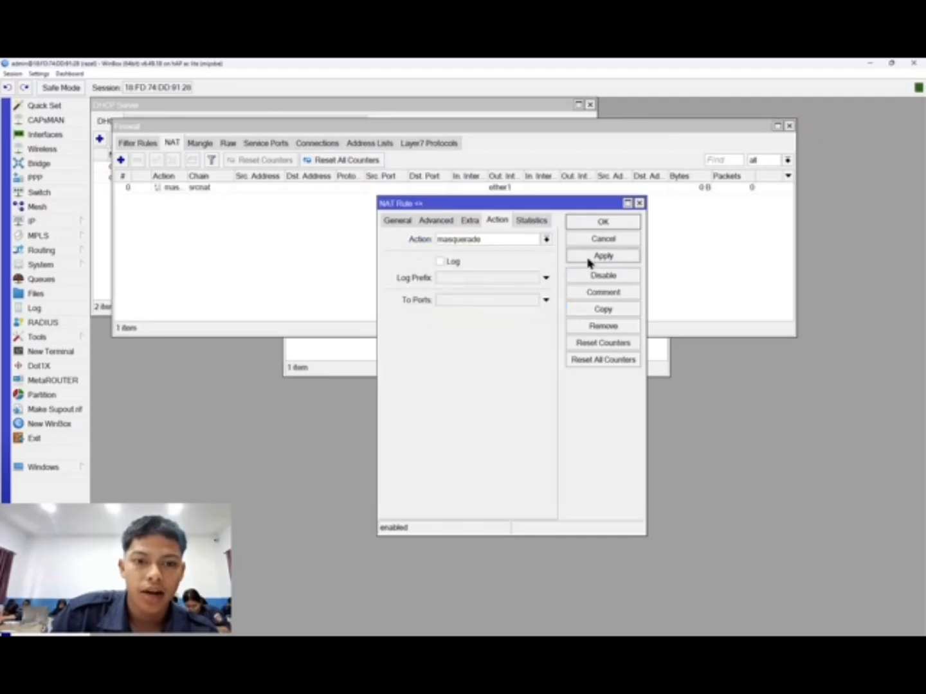
pyautogui.click(603, 225)
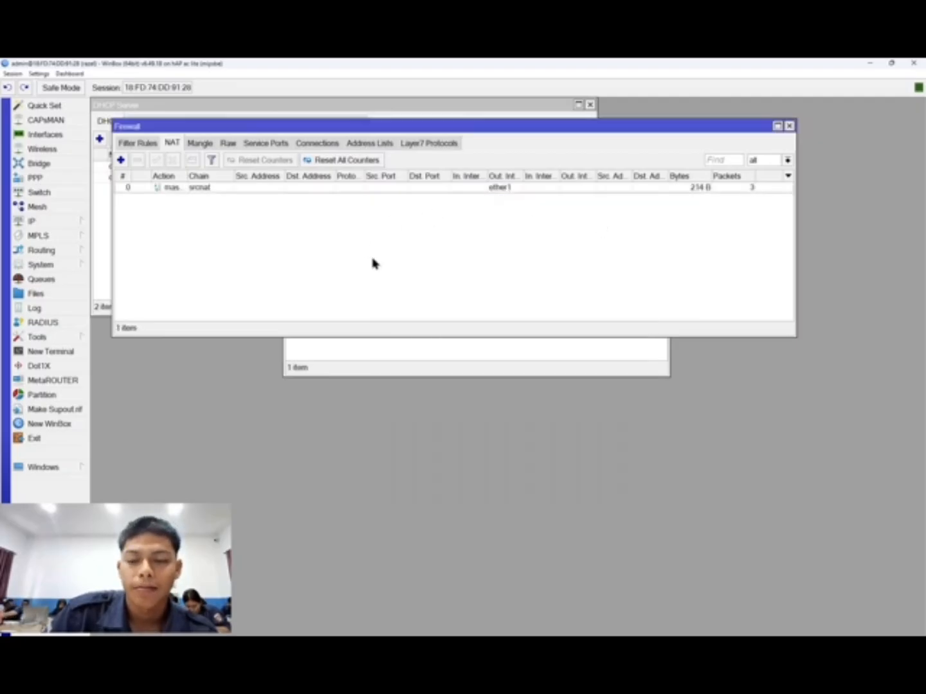
pyautogui.click(778, 127)
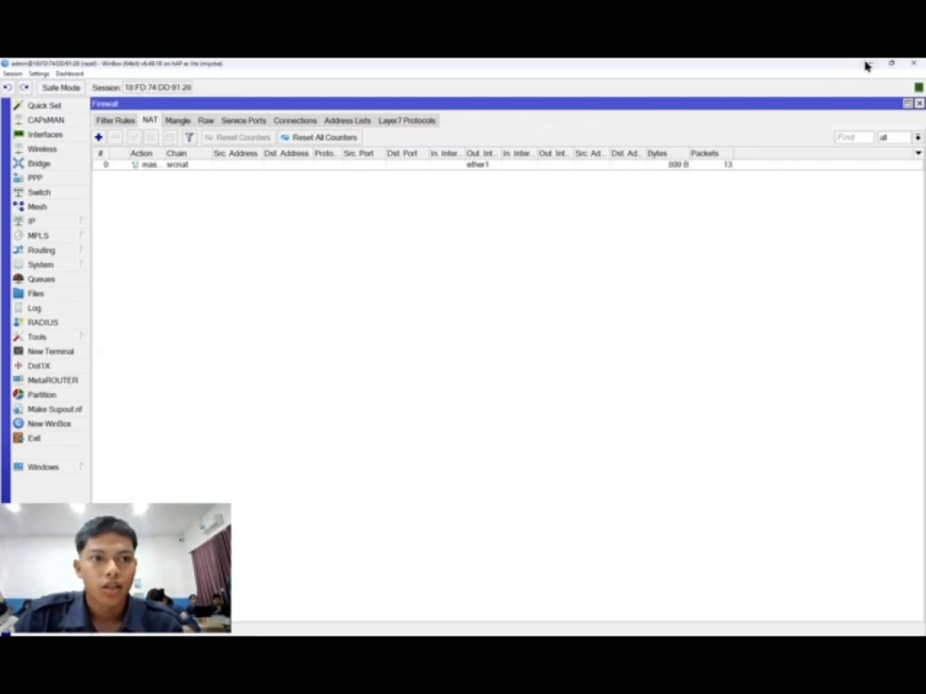
# Minimize WinBox and close the Network Connections window that is already open
pyautogui.click(866, 64)
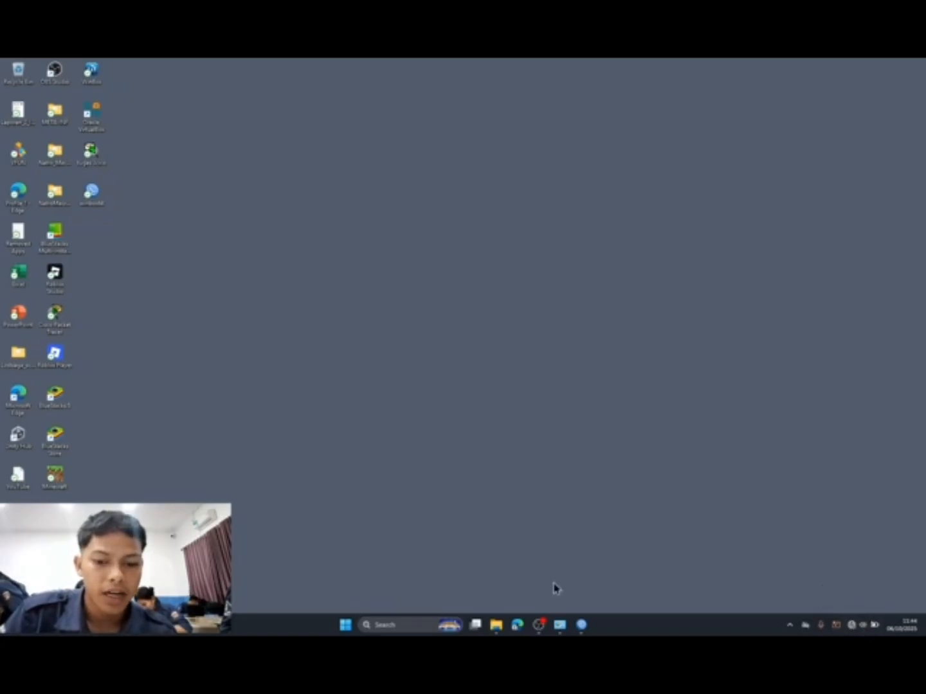
pyautogui.click(567, 630)
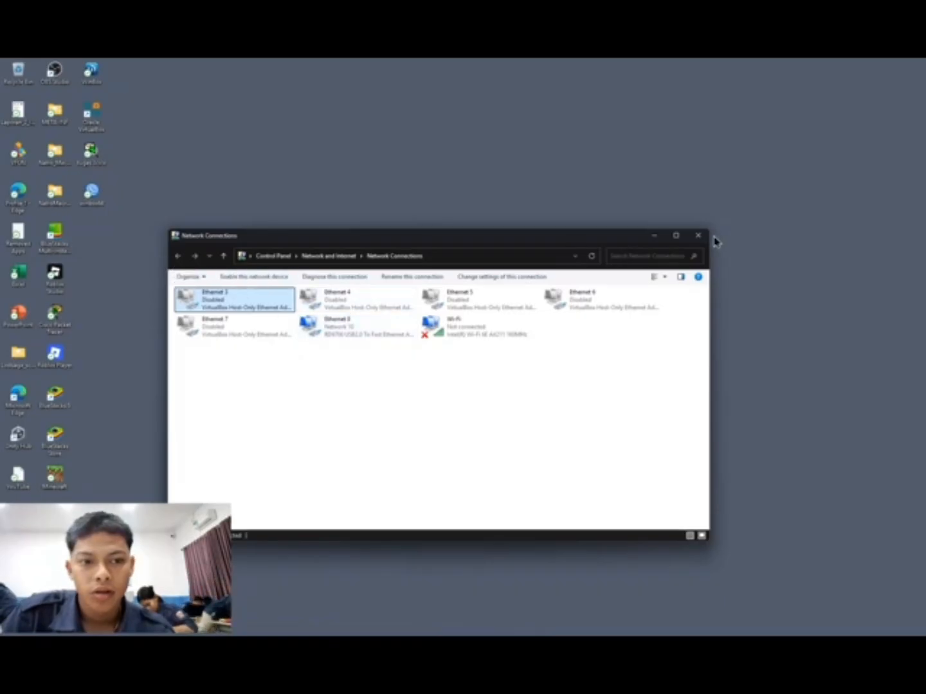
pyautogui.click(700, 237)
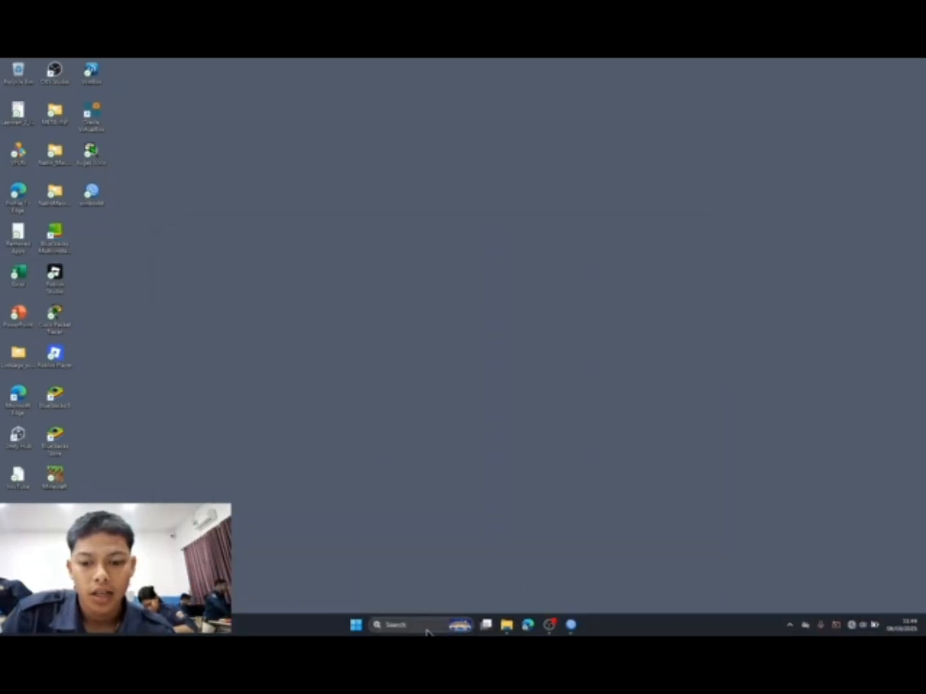
# Open the network adapter settings through Control Panel's Network and Sharing Center
pyautogui.click(424, 626)
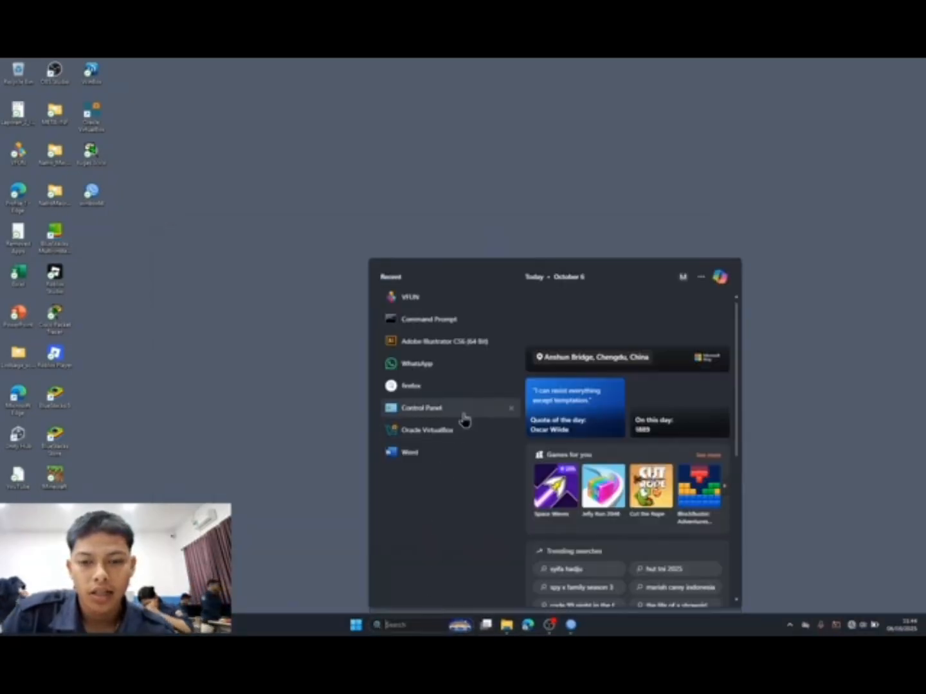
pyautogui.click(411, 409)
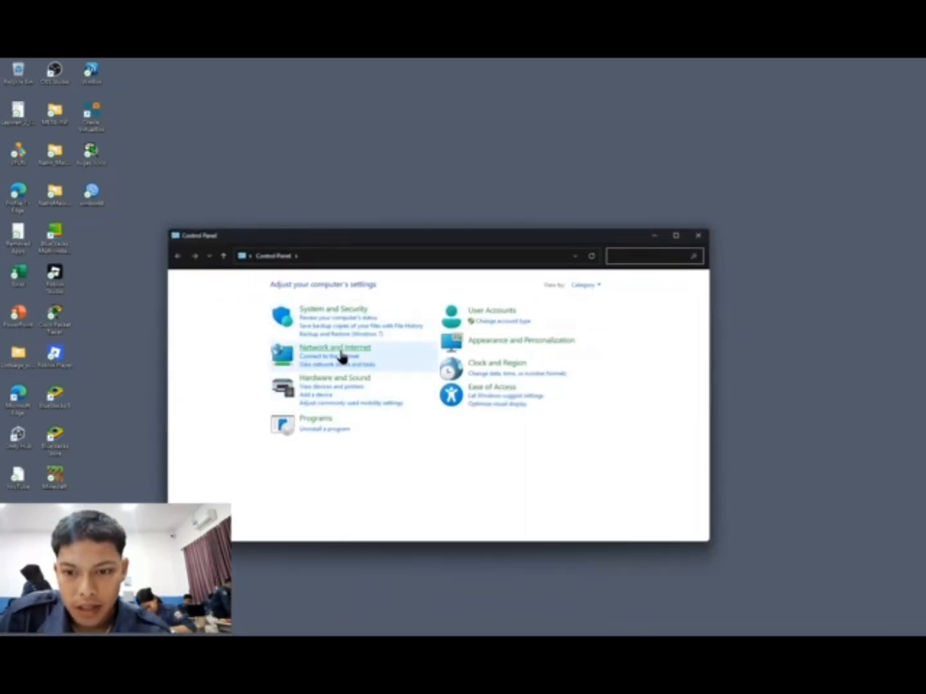
pyautogui.click(342, 354)
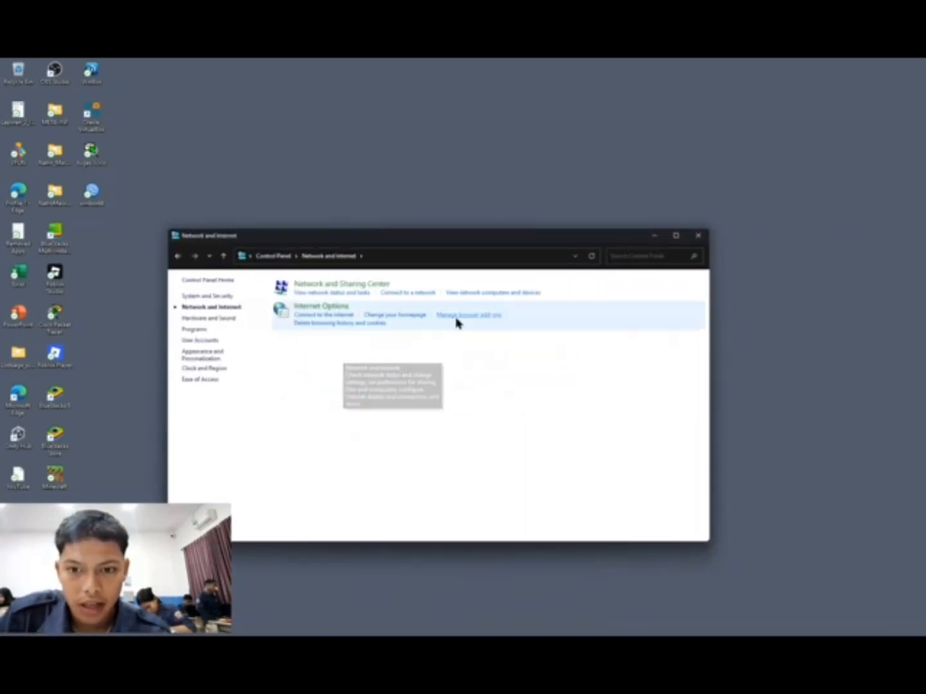
pyautogui.click(326, 292)
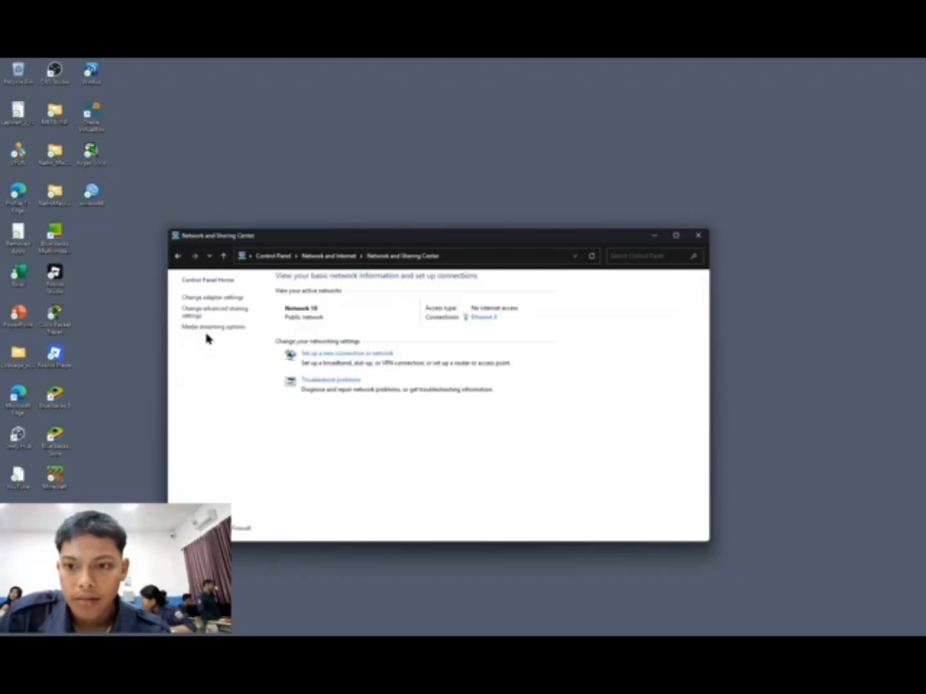
pyautogui.click(236, 298)
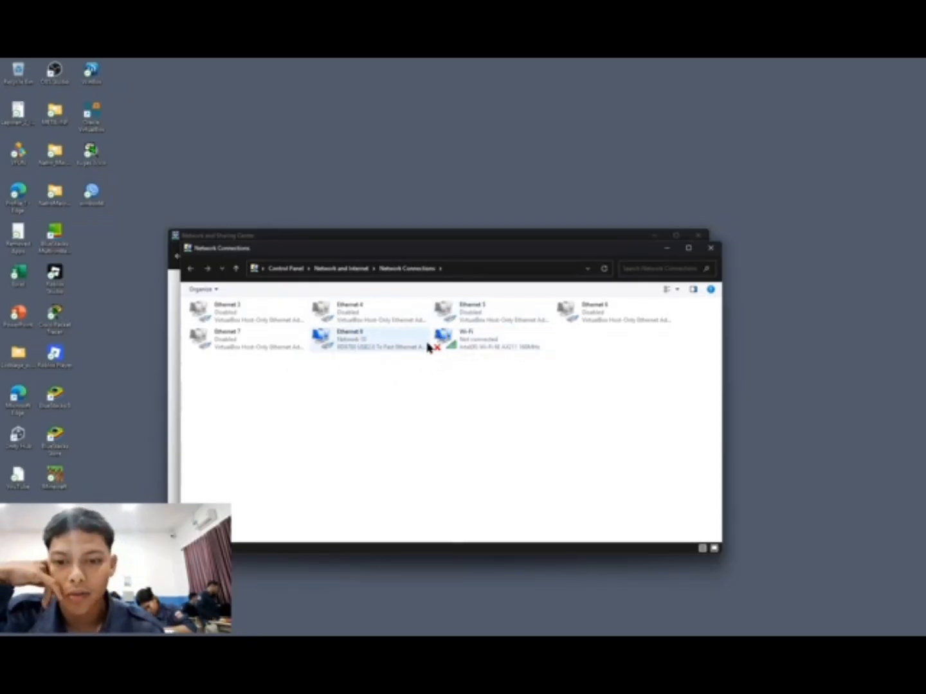
# Disable the Ethernet 8 adapter and enable it again to renew its connection
pyautogui.rightClick(361, 344)
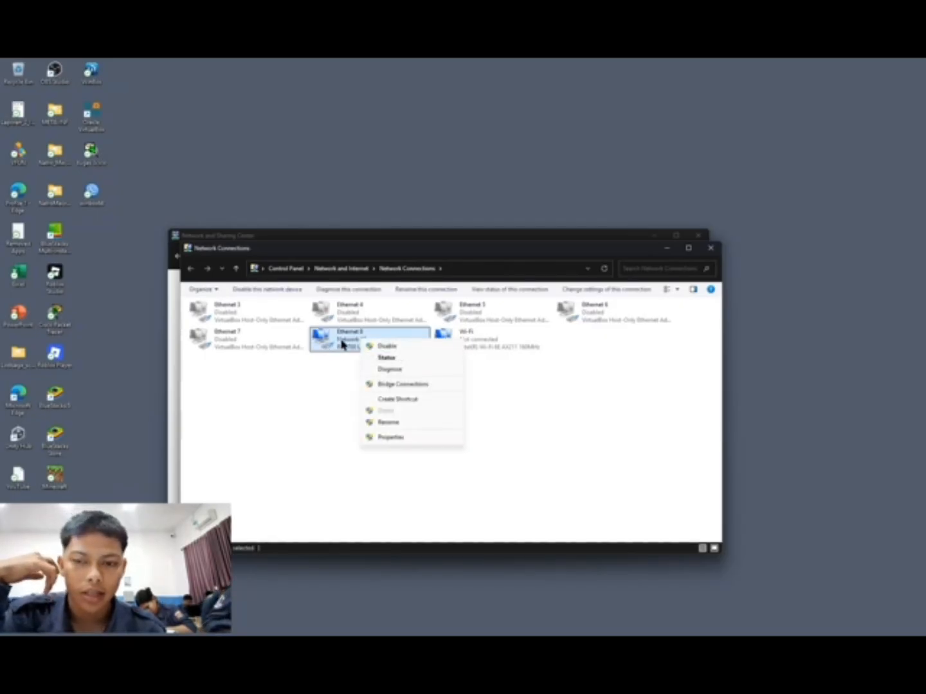
pyautogui.click(417, 349)
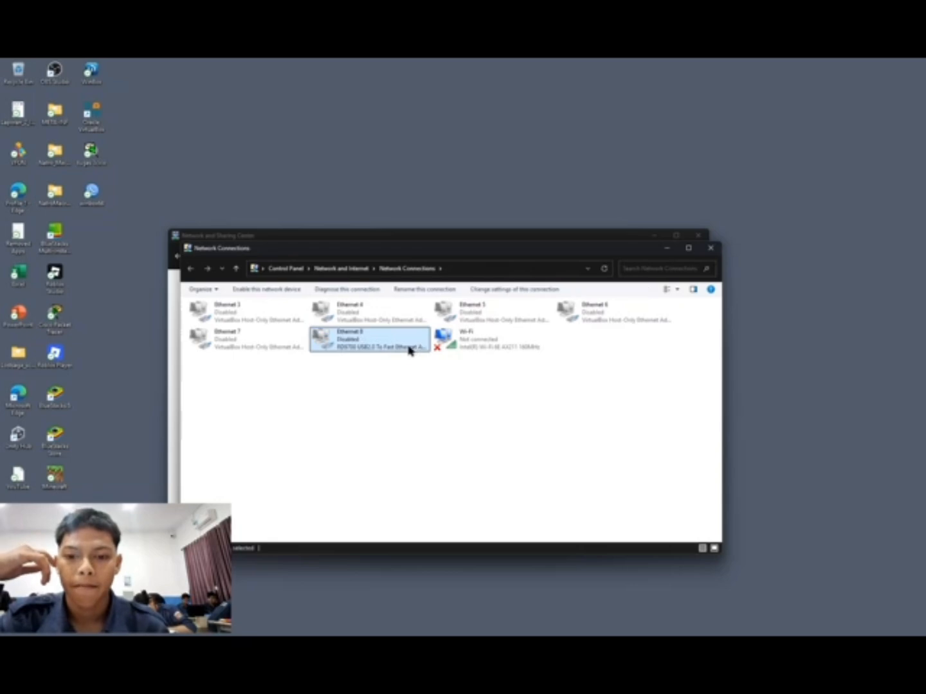
pyautogui.rightClick(408, 350)
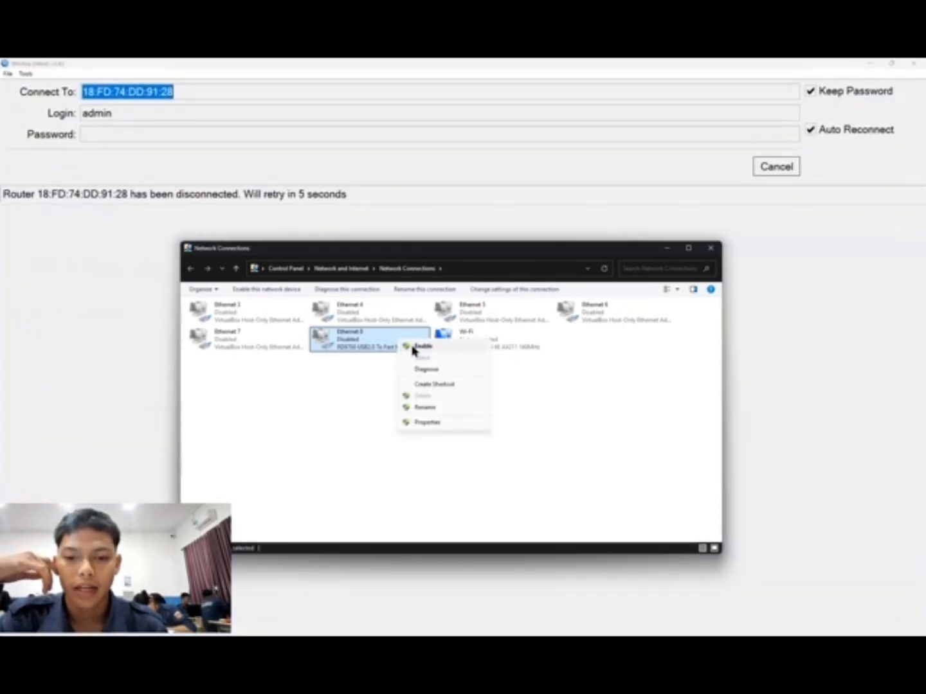
pyautogui.click(415, 348)
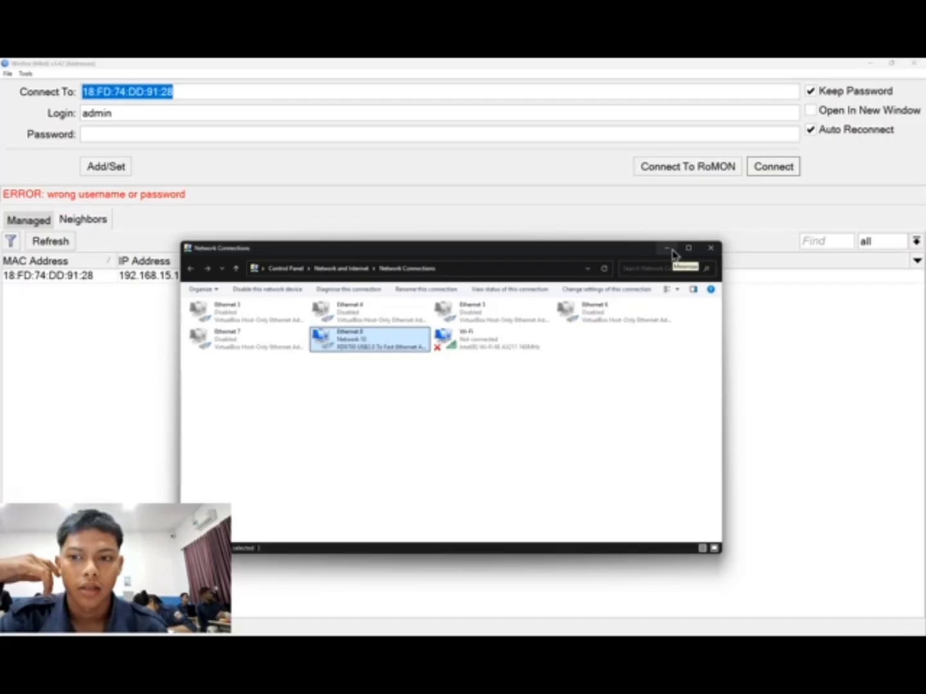
# Reconnect to the neighbor at 192.168.15.1 as admin, entering the account password, and maximize the router session window
pyautogui.click(672, 253)
pyautogui.click(503, 281)
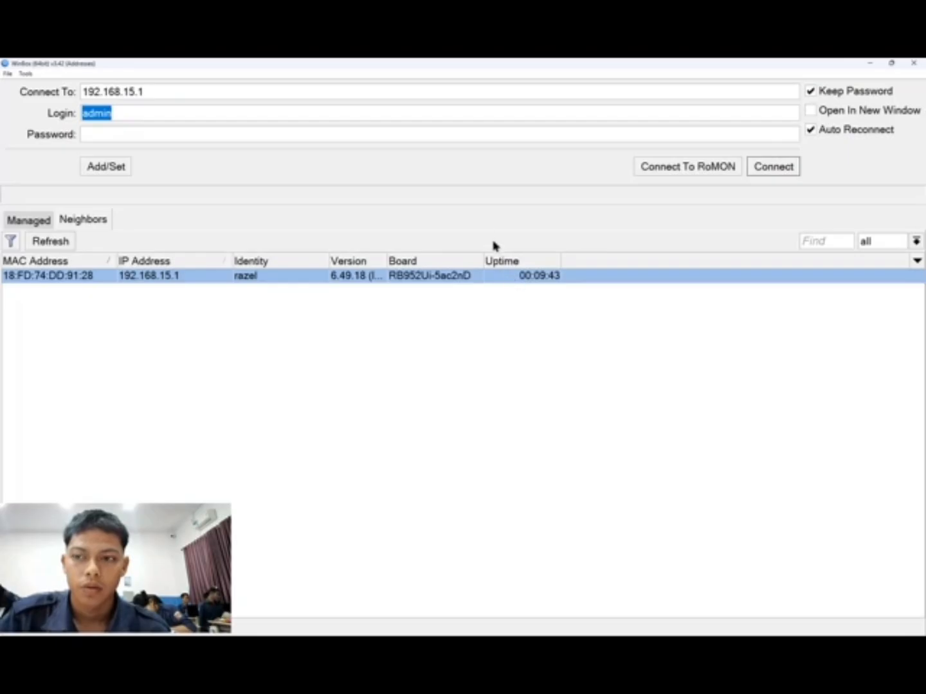
pyautogui.click(559, 133)
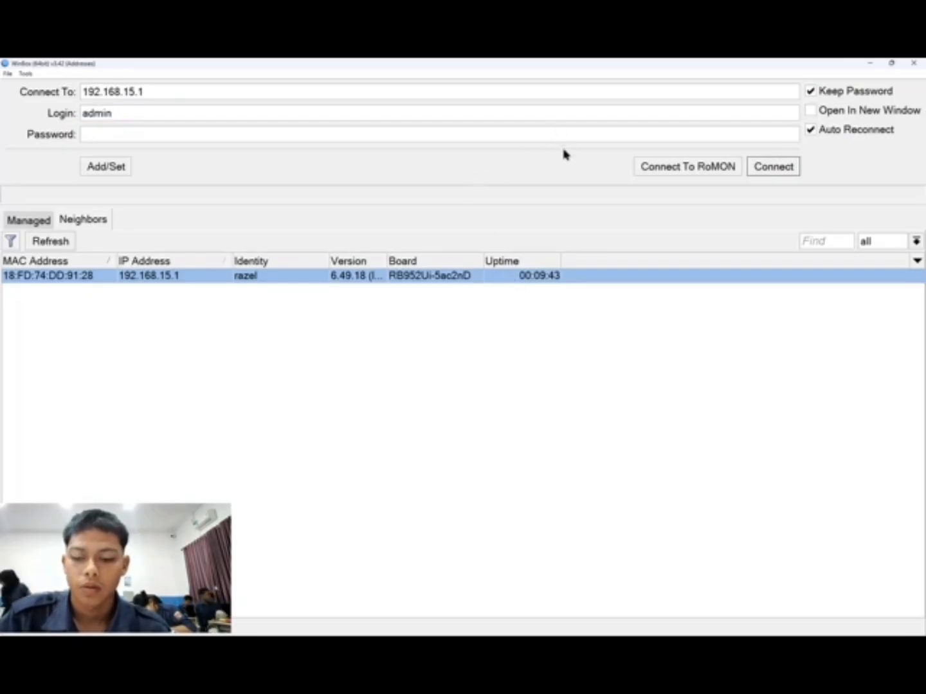
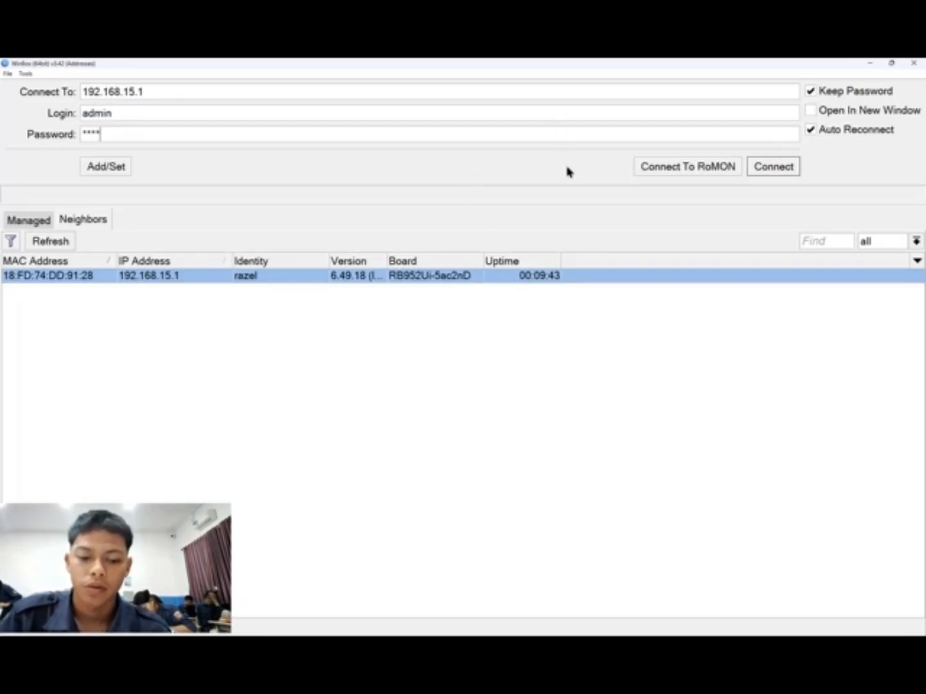
pyautogui.click(765, 169)
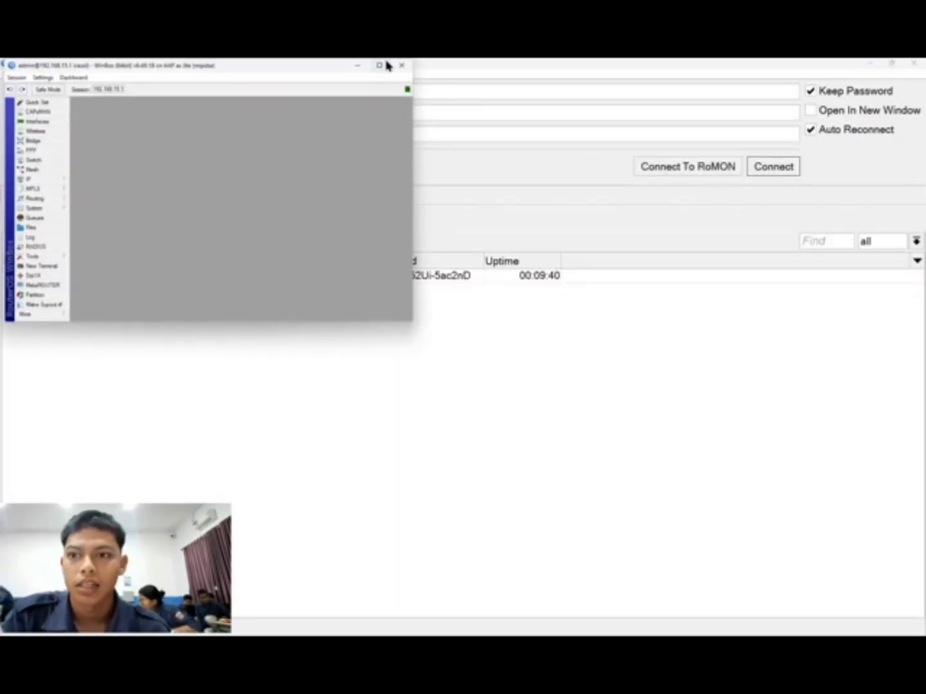
pyautogui.click(380, 66)
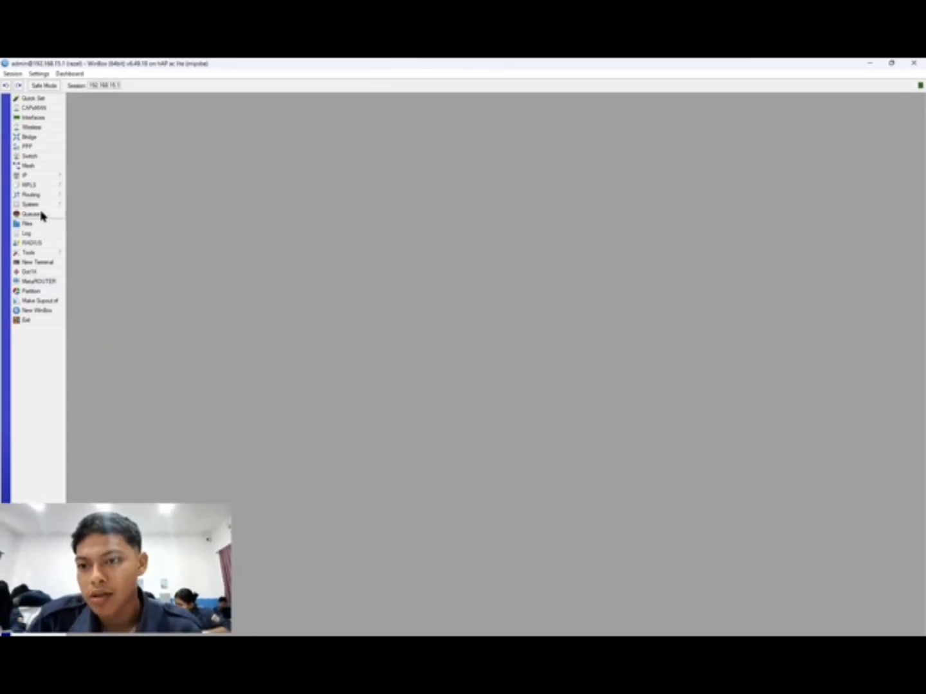
# Minimize WinBox, close its login window, ping 8.8.8.8 from Command Prompt, and return to the WinBox session
pyautogui.click(870, 63)
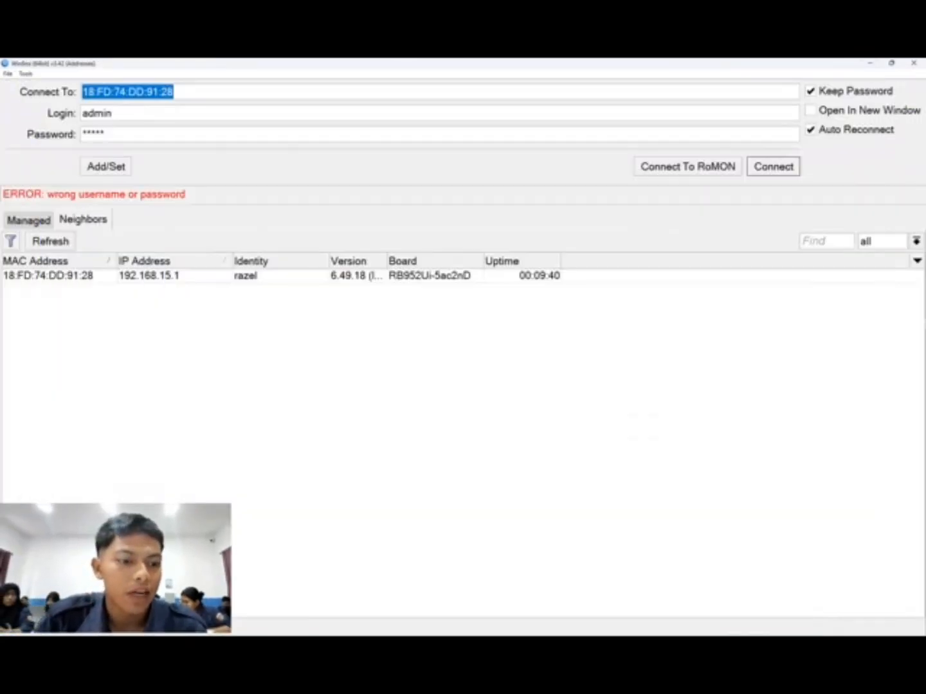
pyautogui.click(915, 63)
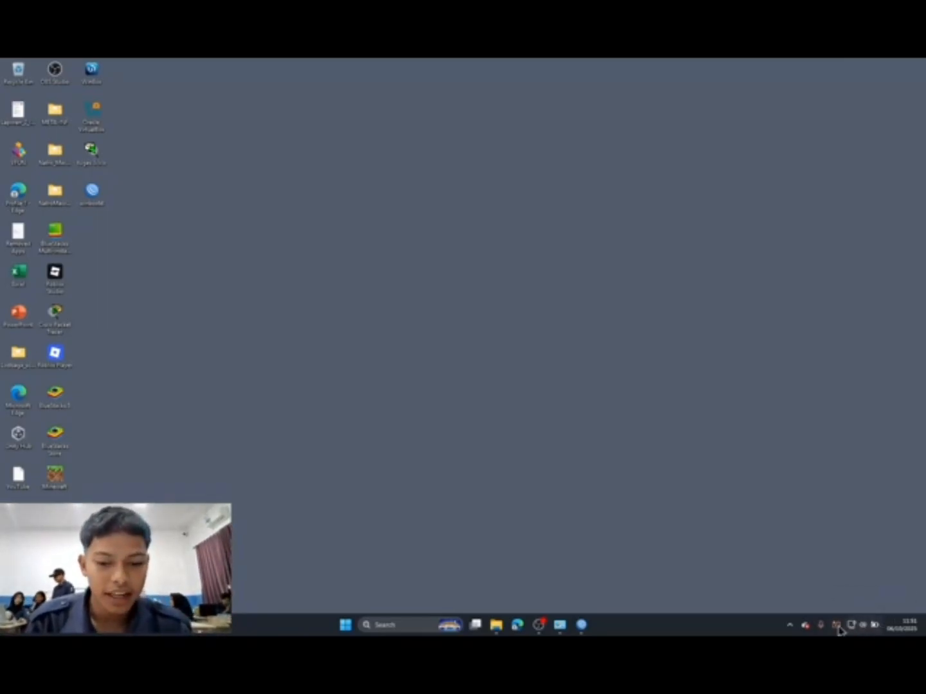
pyautogui.moveTo(559, 627)
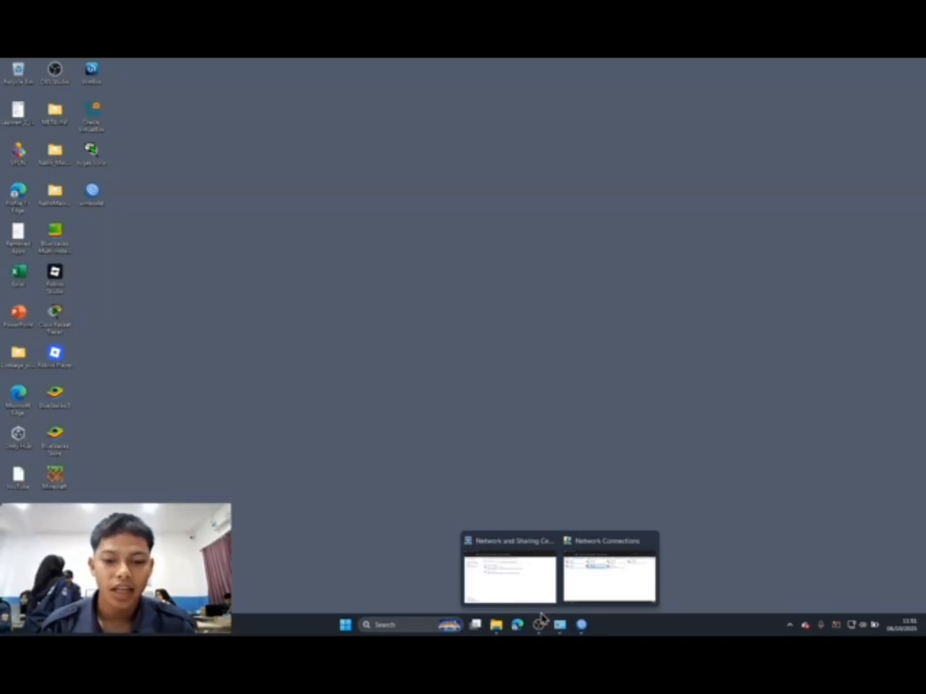
pyautogui.moveTo(477, 632)
pyautogui.click(416, 625)
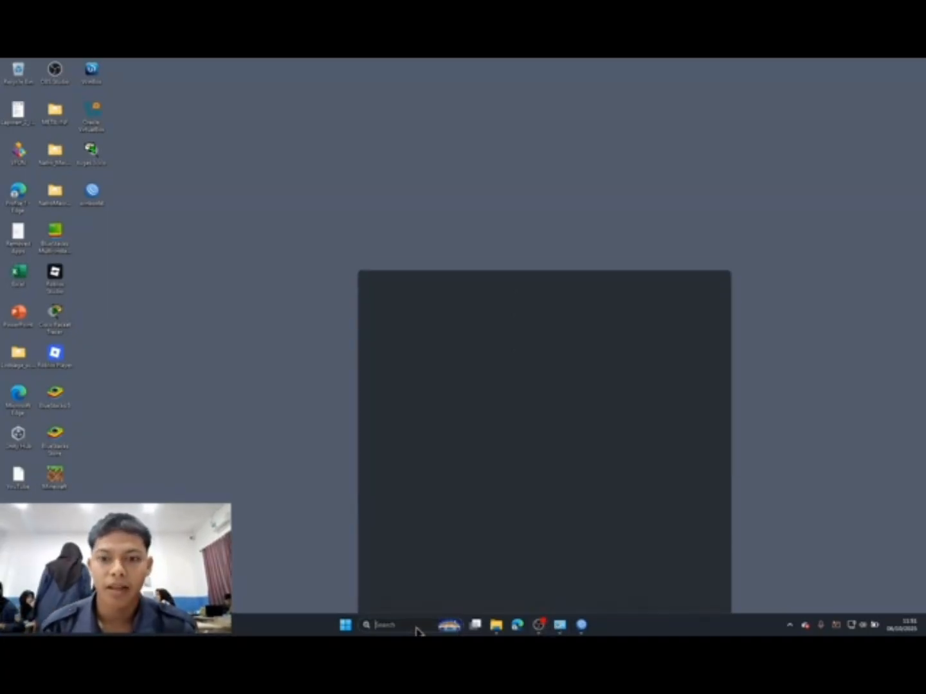
pyautogui.click(473, 321)
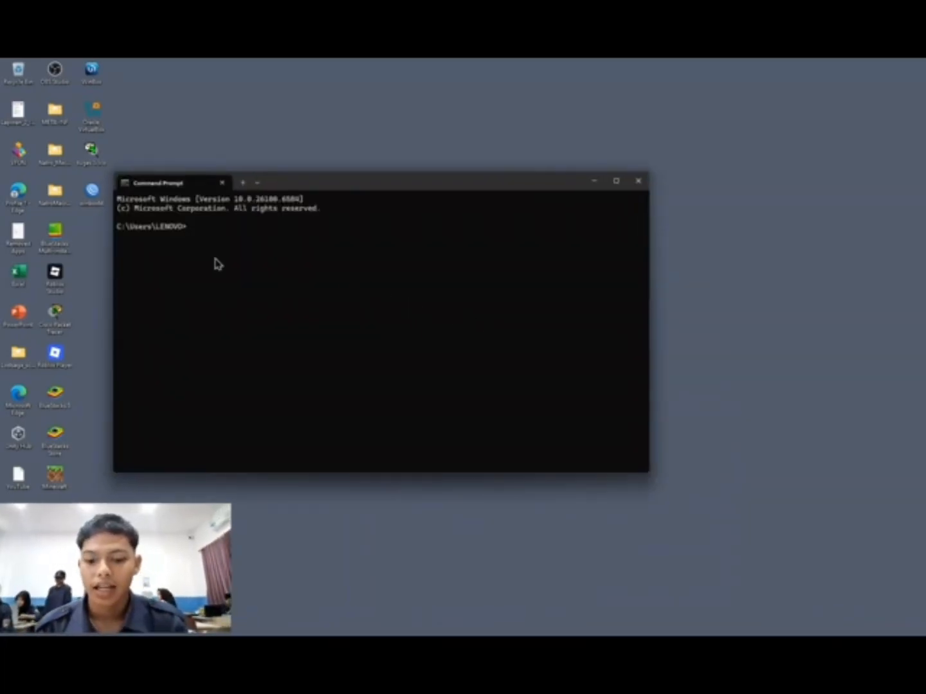
pyautogui.write('ping 8.8.8.8')
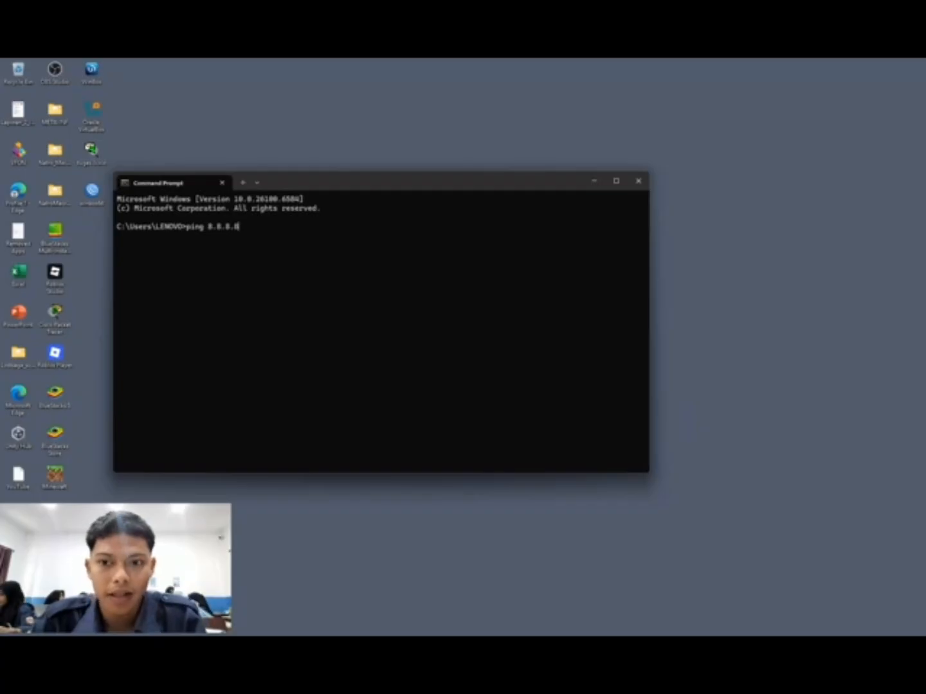
pyautogui.press('Return')
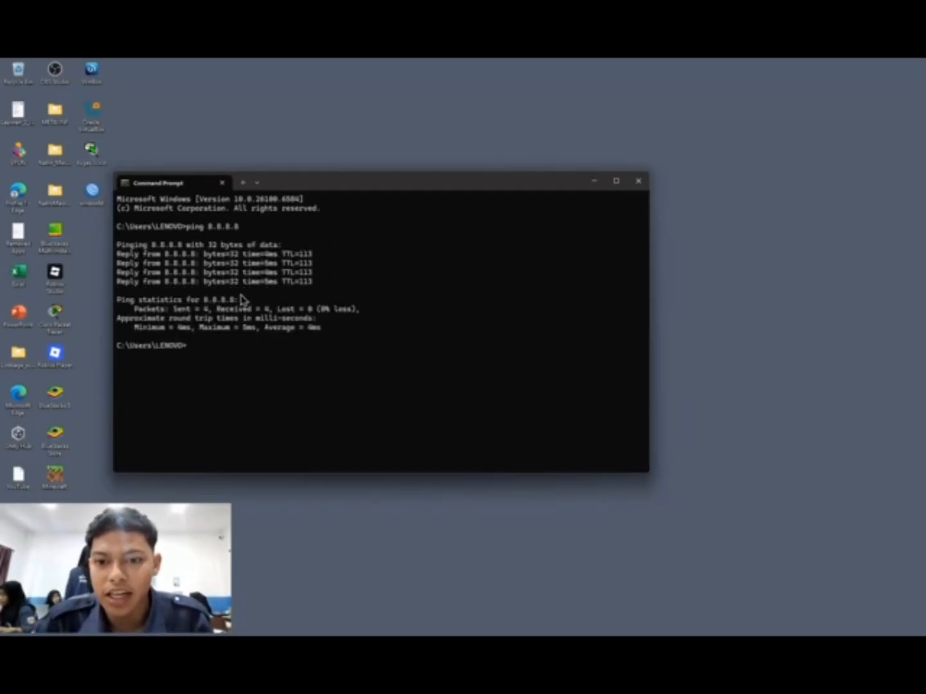
pyautogui.click(597, 181)
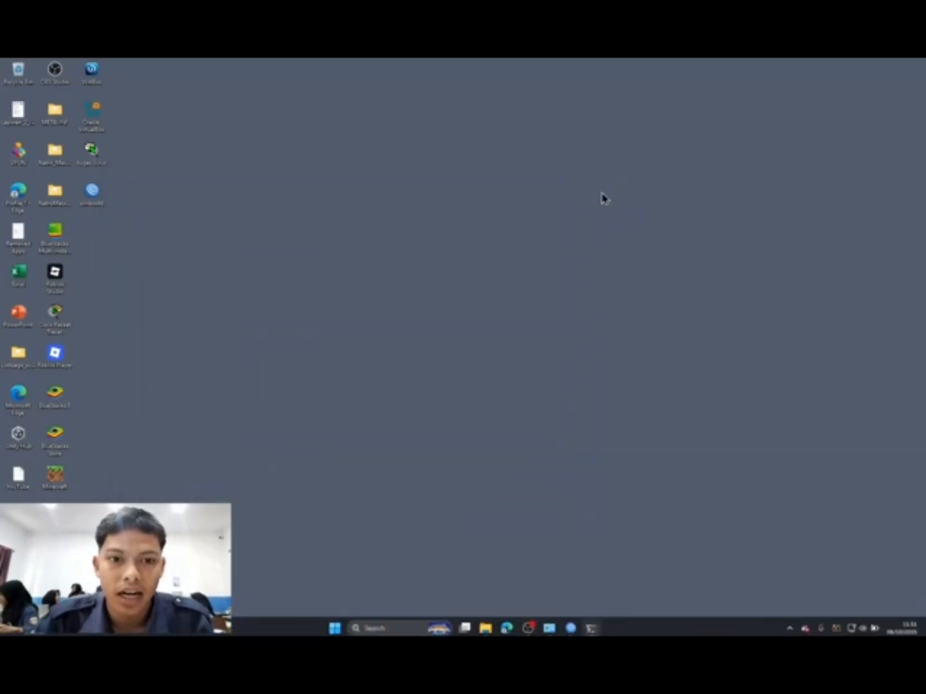
pyautogui.click(568, 626)
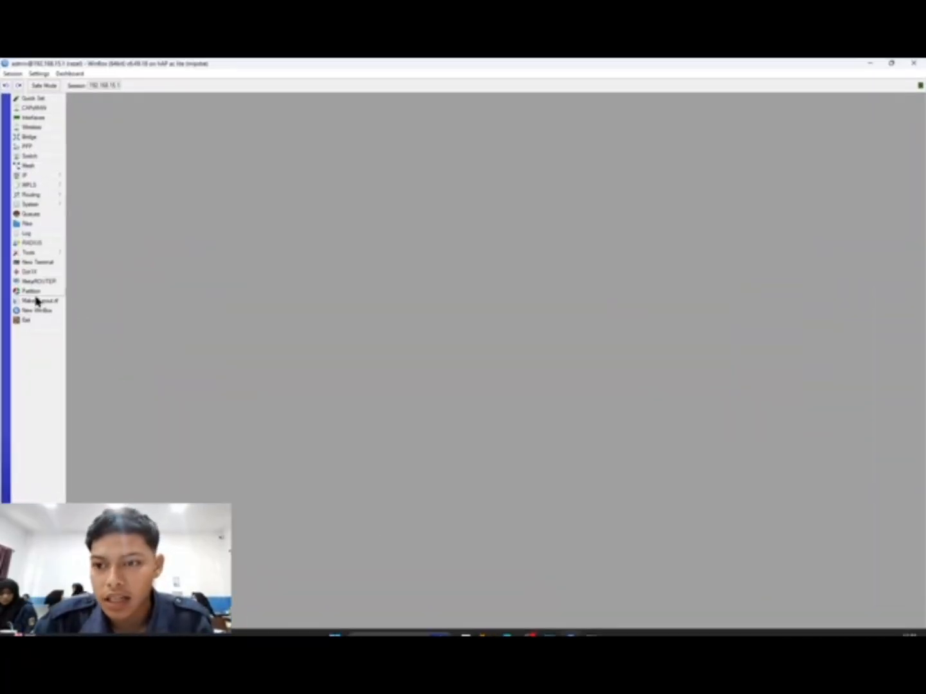
pyautogui.click(36, 263)
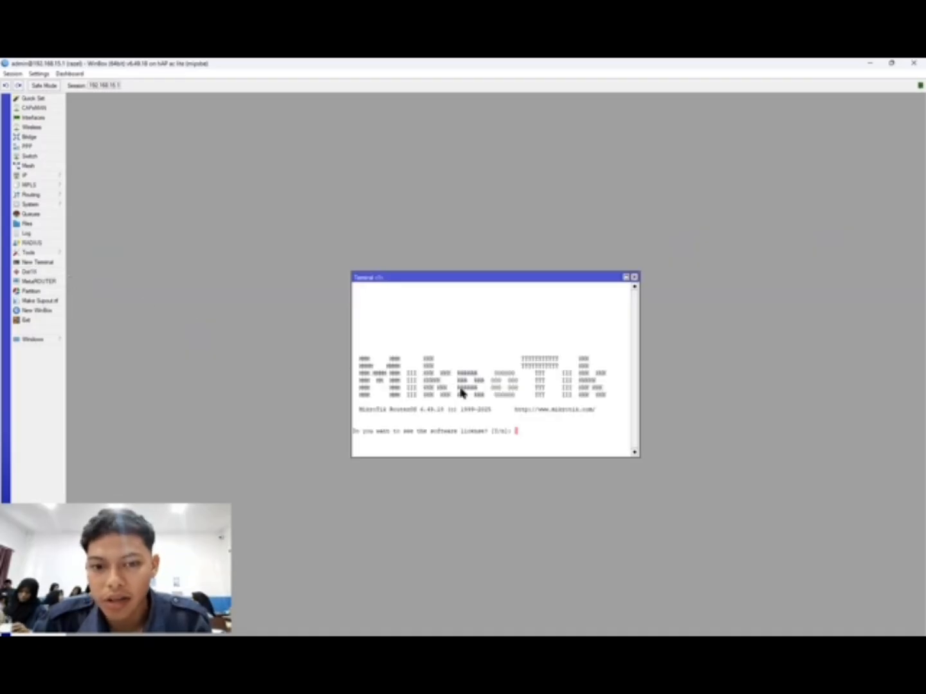
pyautogui.press('y')
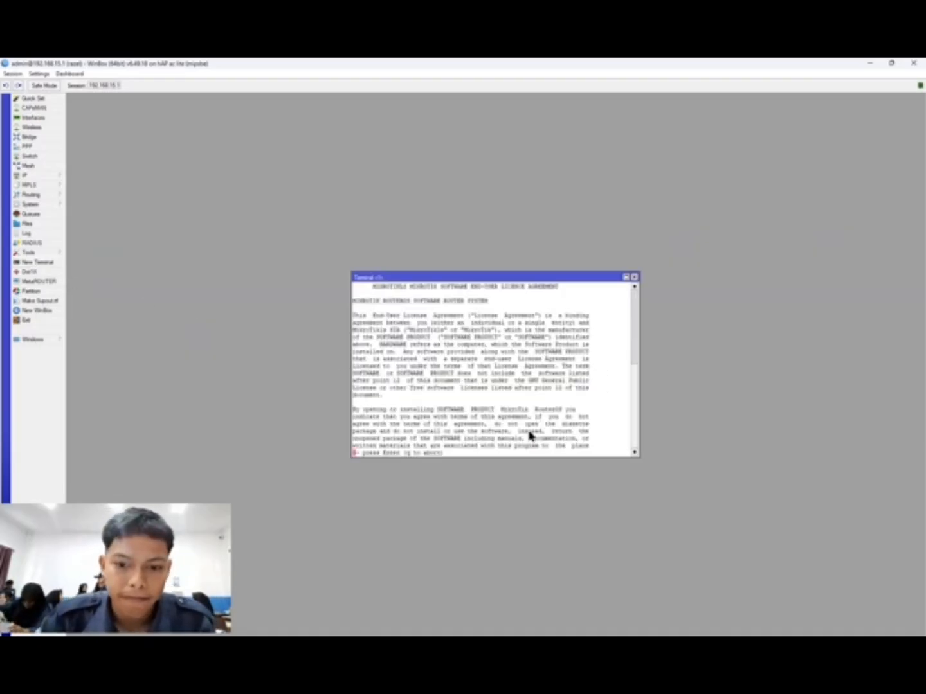
pyautogui.click(633, 278)
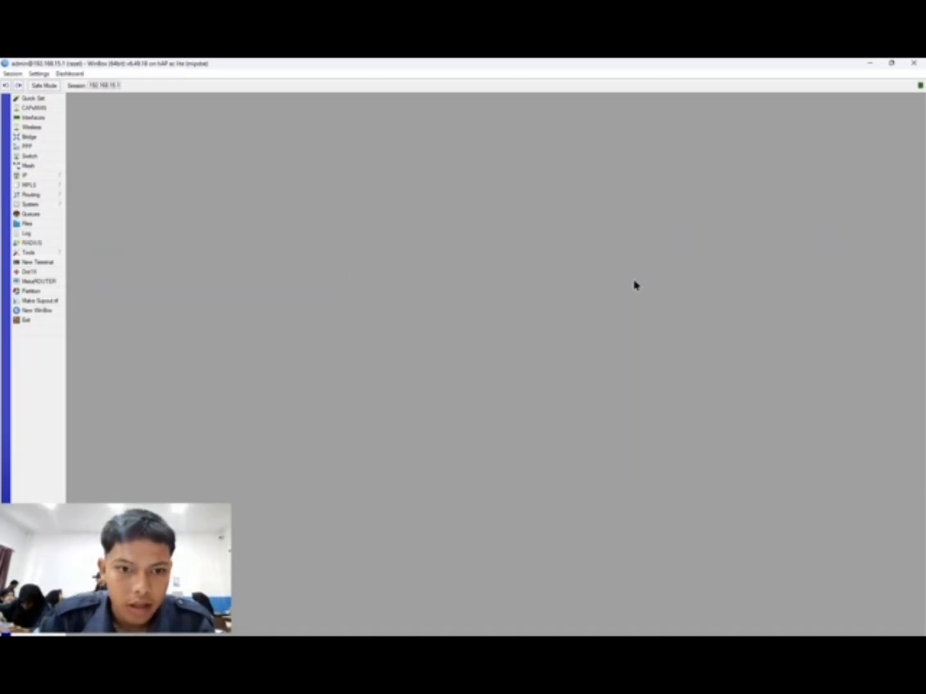
# Open a new router terminal, skip the software license, ping 8.8.8.8 from it, and close the terminal
pyautogui.click(56, 266)
pyautogui.write('n')
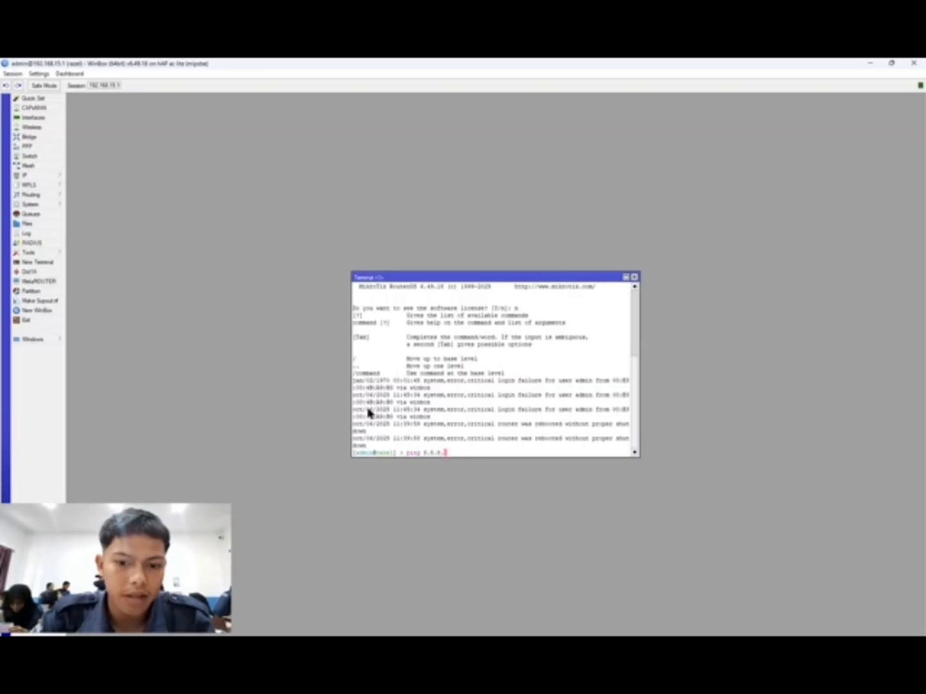
pyautogui.write('ping 8.8.8.8')
pyautogui.press('Return')
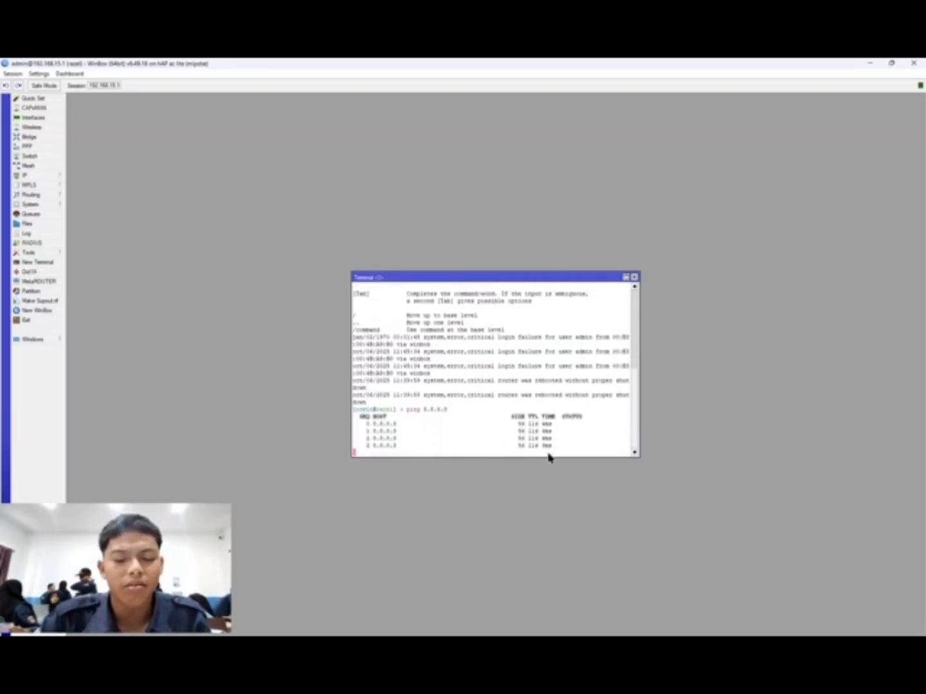
pyautogui.click(635, 277)
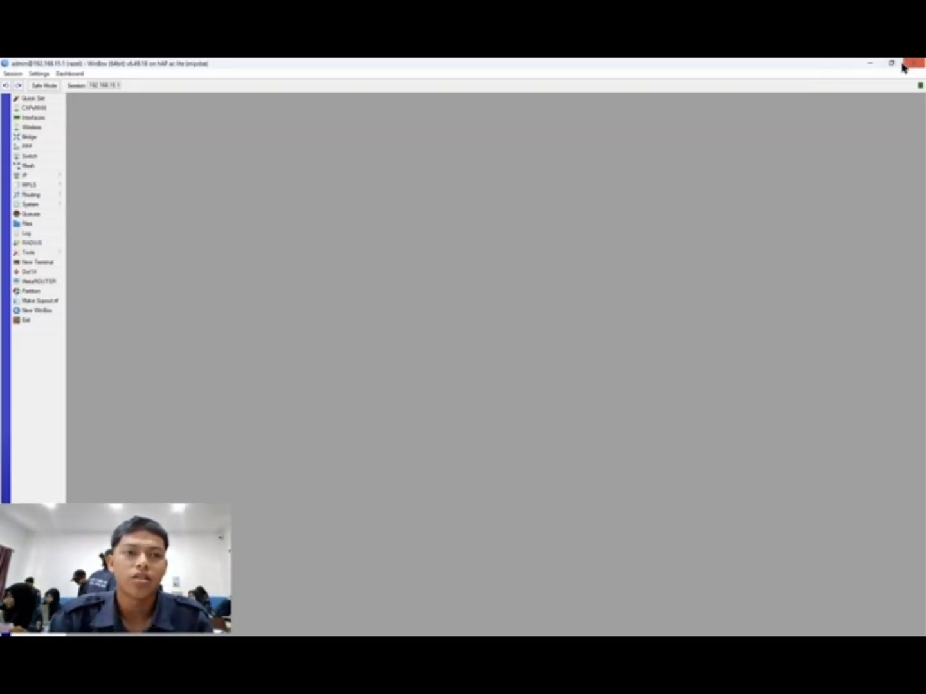
pyautogui.click(866, 64)
pyautogui.click(876, 64)
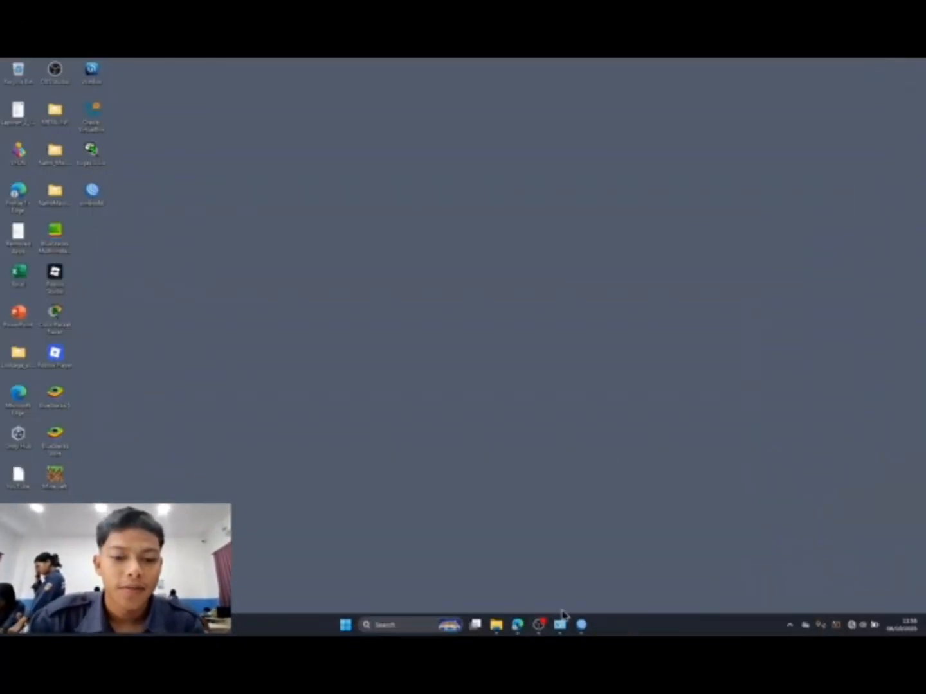
pyautogui.moveTo(560, 625)
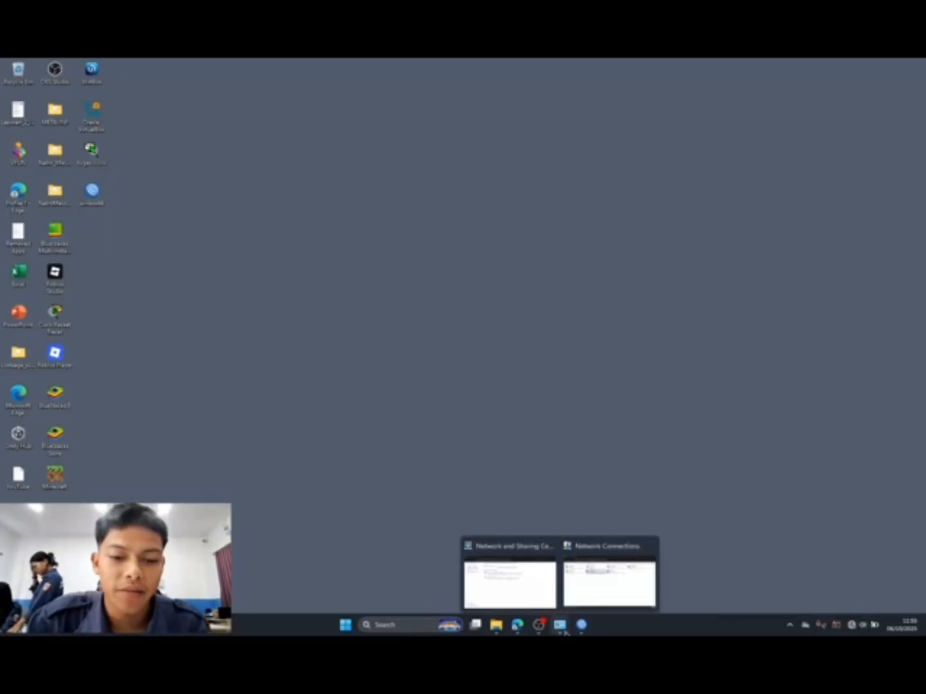
pyautogui.moveTo(595, 595)
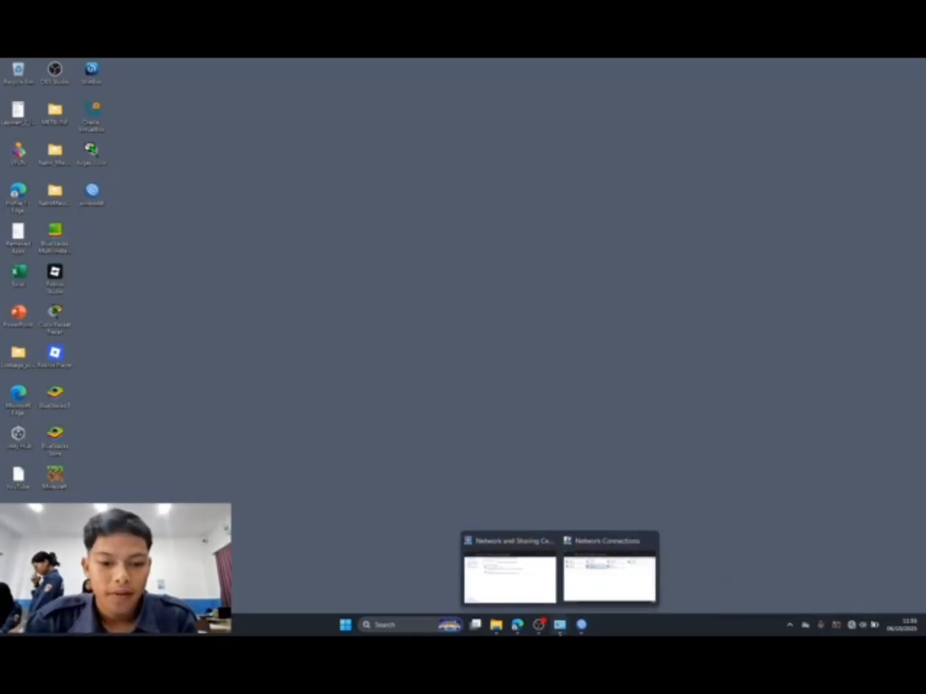
pyautogui.click(581, 624)
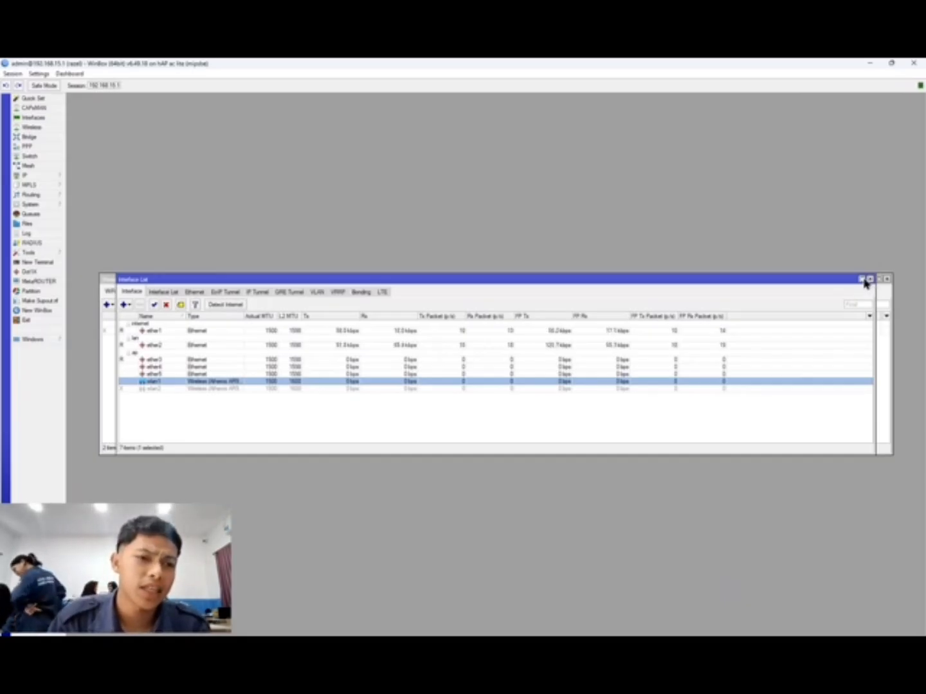
# Open the wlan1 interface's settings from the wireless interfaces table and set its band to 2GHz-B/G/N
pyautogui.moveTo(813, 281); pyautogui.dragTo(814, 379)
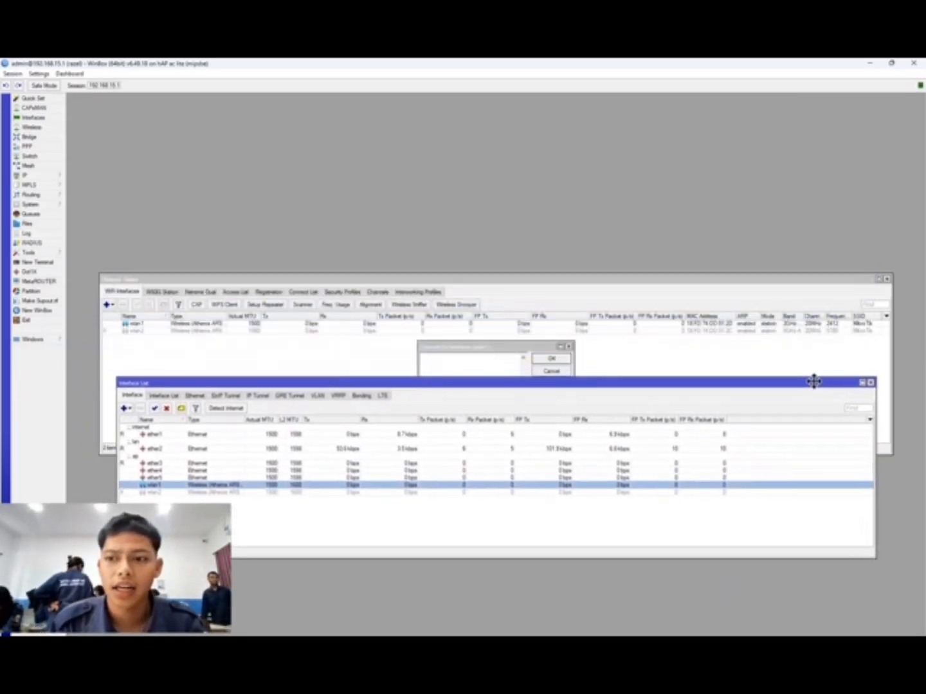
pyautogui.click(44, 130)
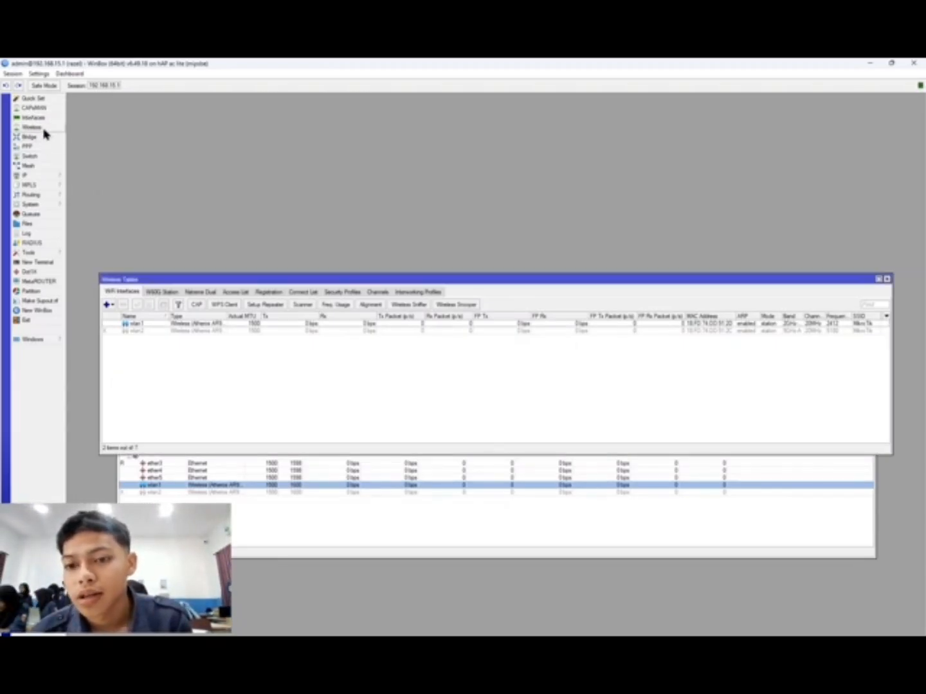
pyautogui.doubleClick(153, 325)
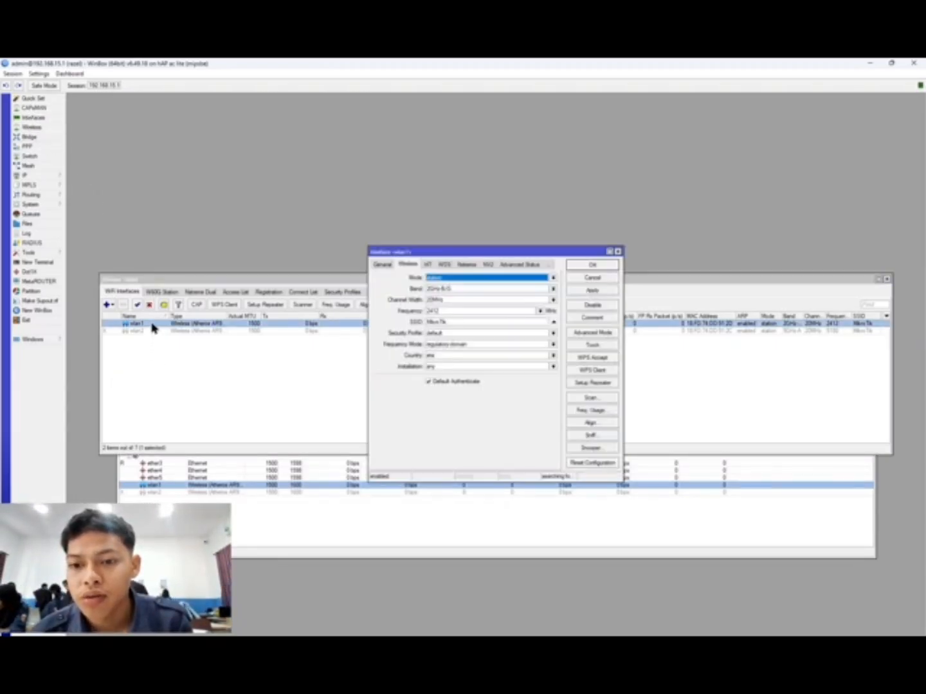
pyautogui.click(487, 291)
pyautogui.click(476, 320)
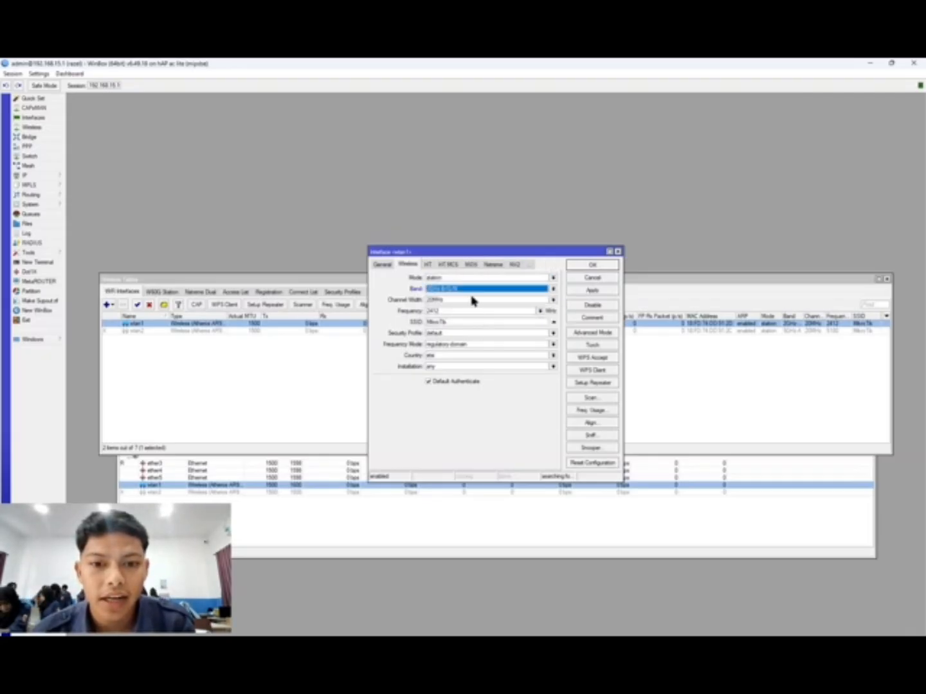
pyautogui.click(388, 265)
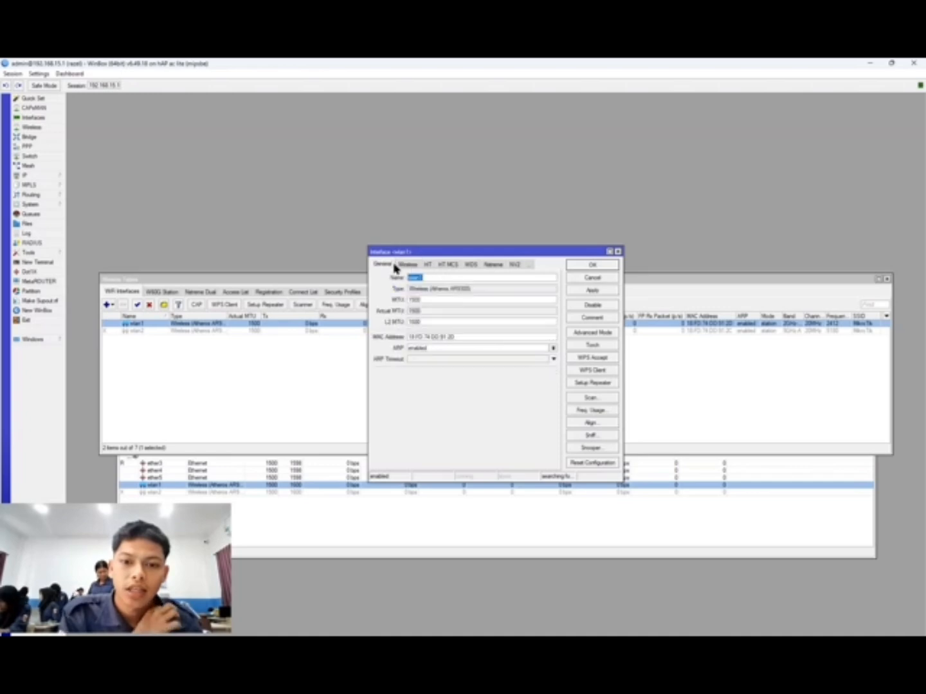
pyautogui.click(397, 265)
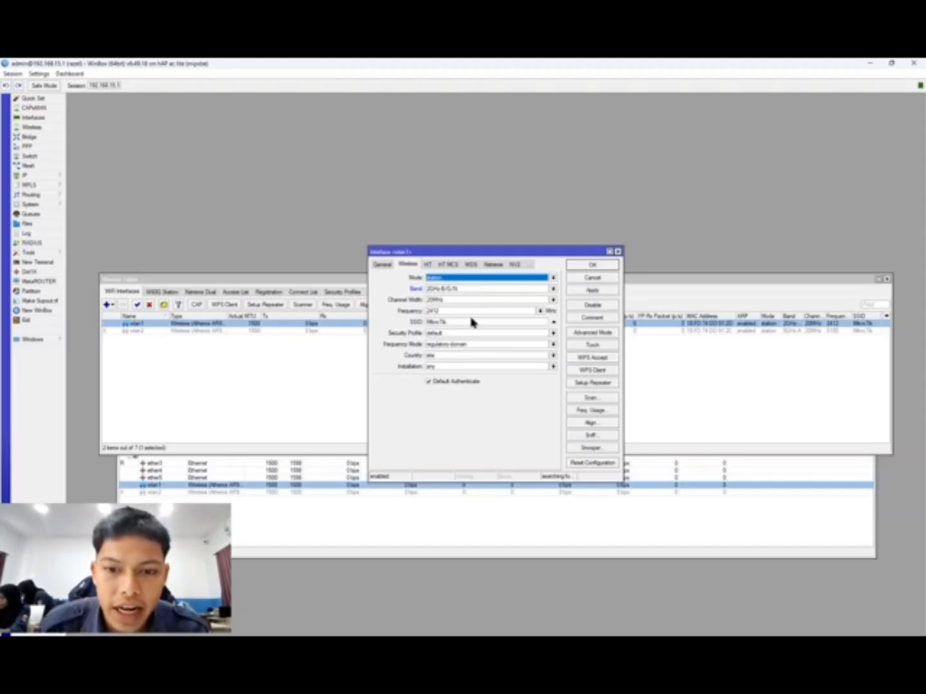
# Set wlan1's frequency to 2437 MHz, shorten its SSID to Mik, and apply and save the interface settings
pyautogui.click(541, 311)
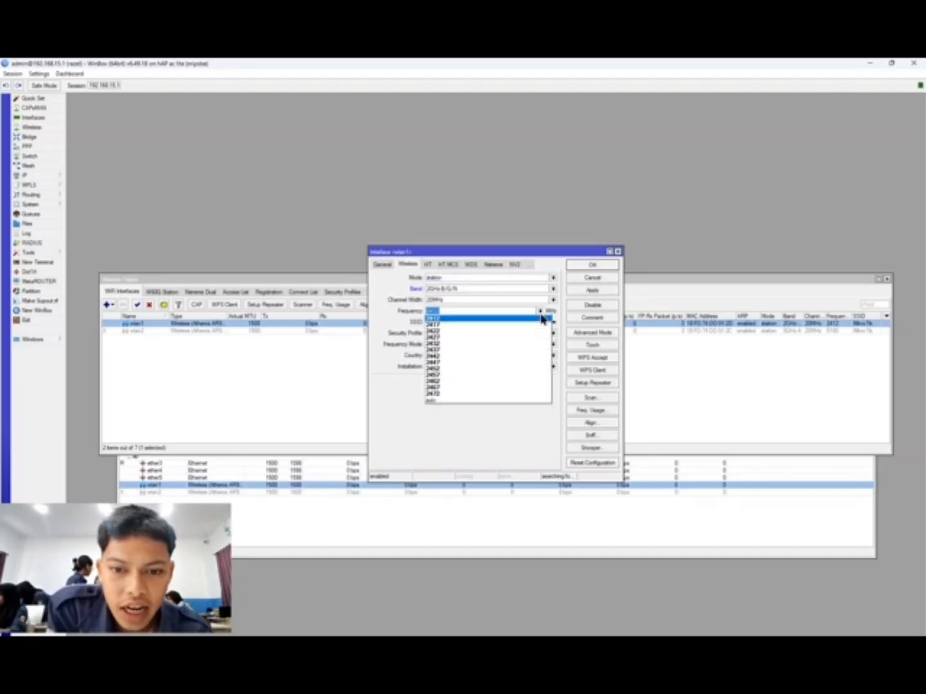
pyautogui.click(483, 352)
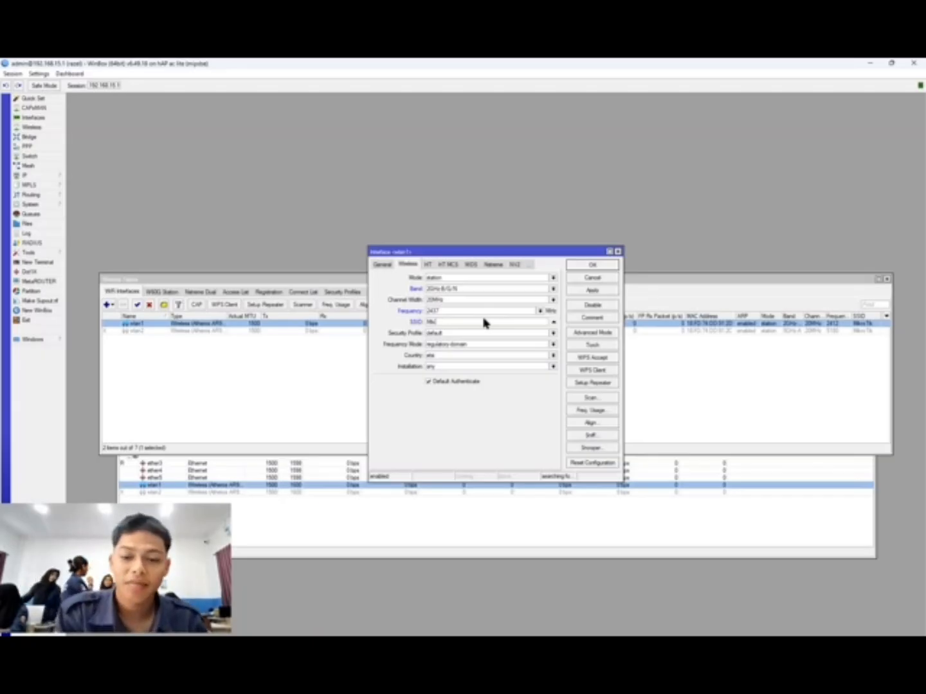
pyautogui.click(602, 291)
pyautogui.click(592, 266)
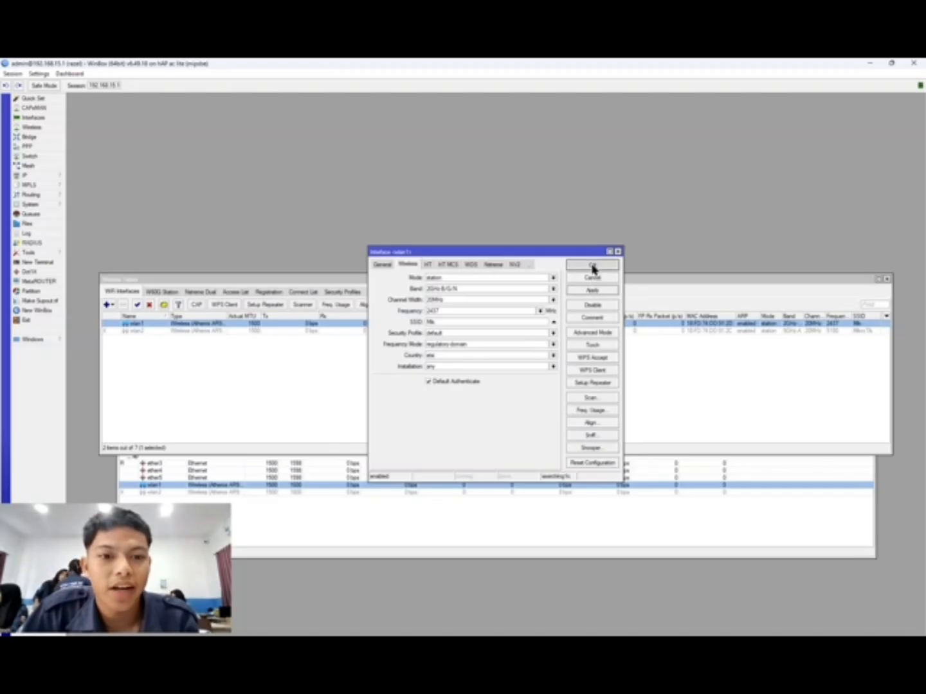
# Minimize WinBox and switch to Microsoft Edge to check the YouTube home page
pyautogui.click(868, 64)
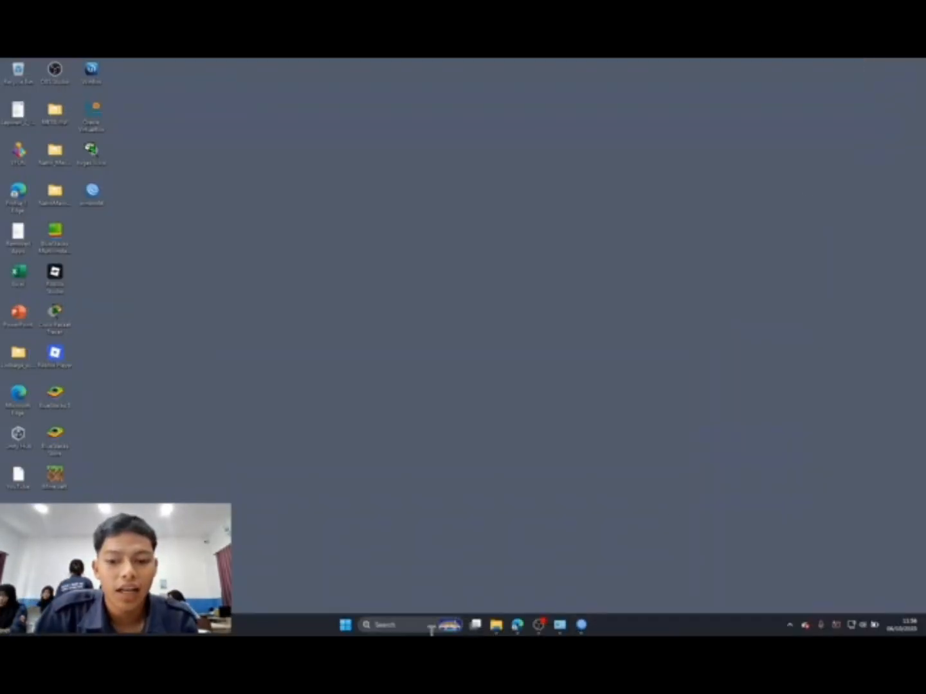
pyautogui.click(517, 625)
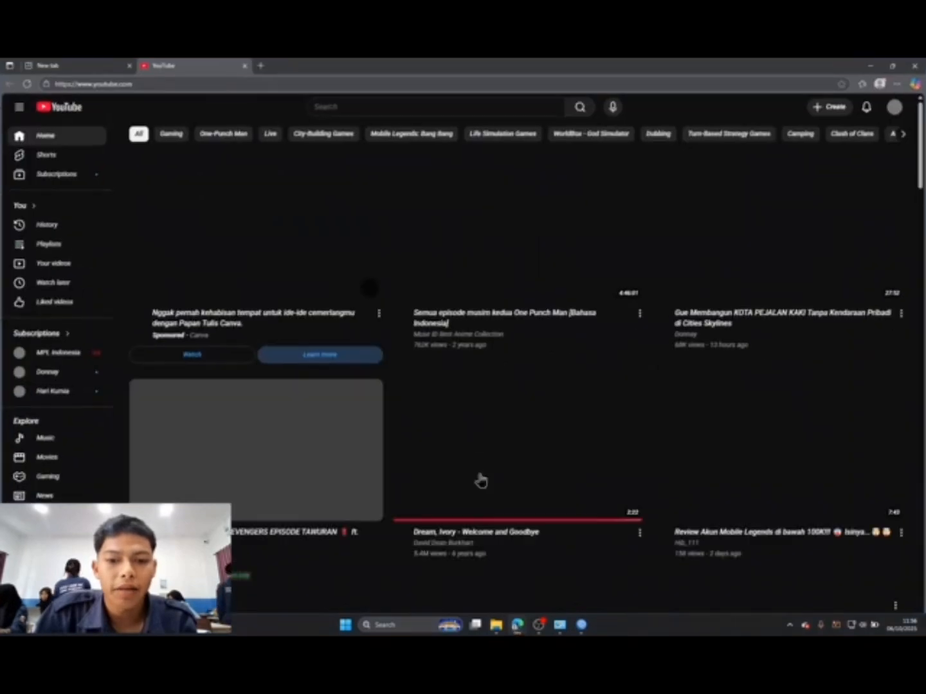
# Browse the YouTube home page feed to check that videos load, and minimize the browser
pyautogui.scroll(-3, 434, 290)
pyautogui.scroll(-15, 432, 290)
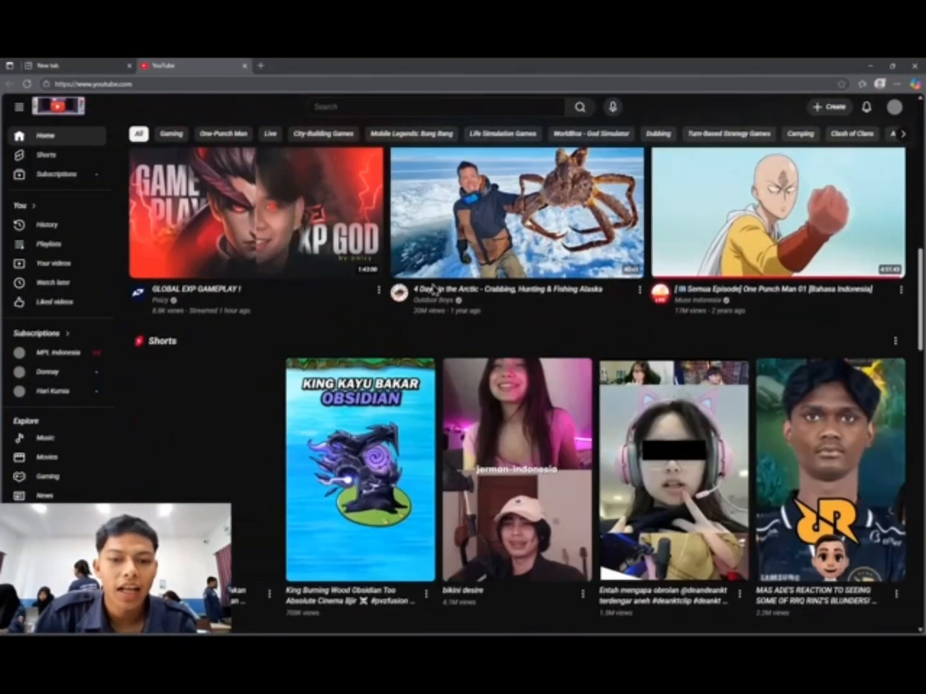
pyautogui.scroll(-15, 429, 290)
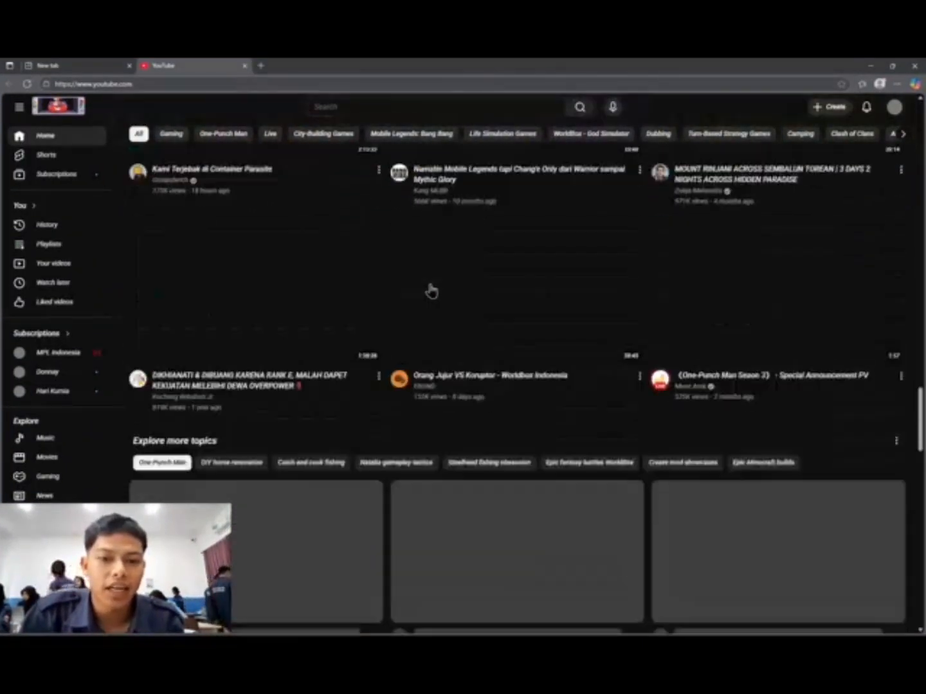
pyautogui.scroll(-10, 429, 291)
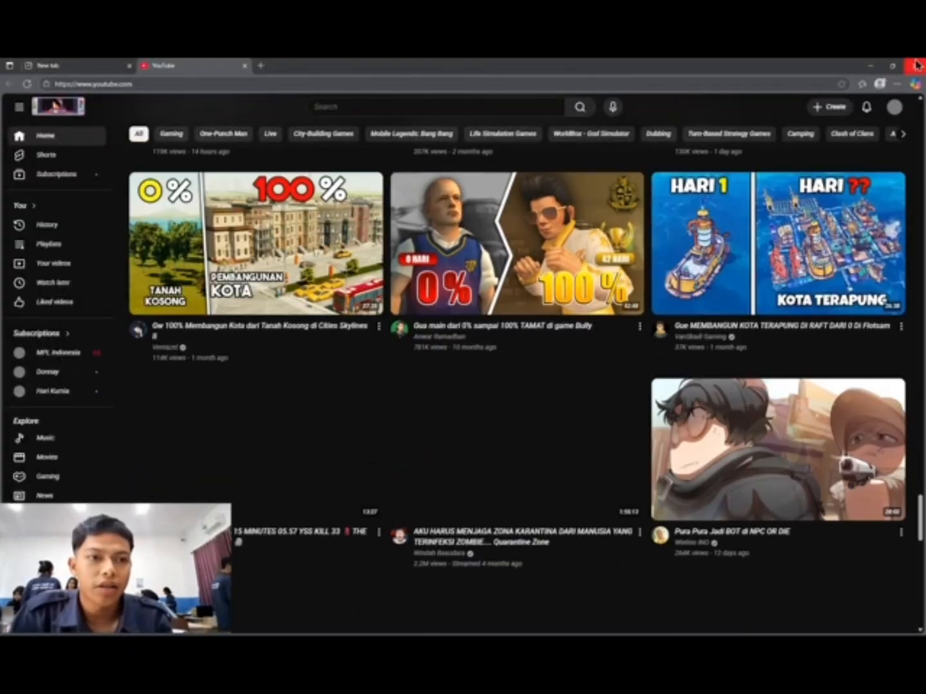
pyautogui.click(871, 66)
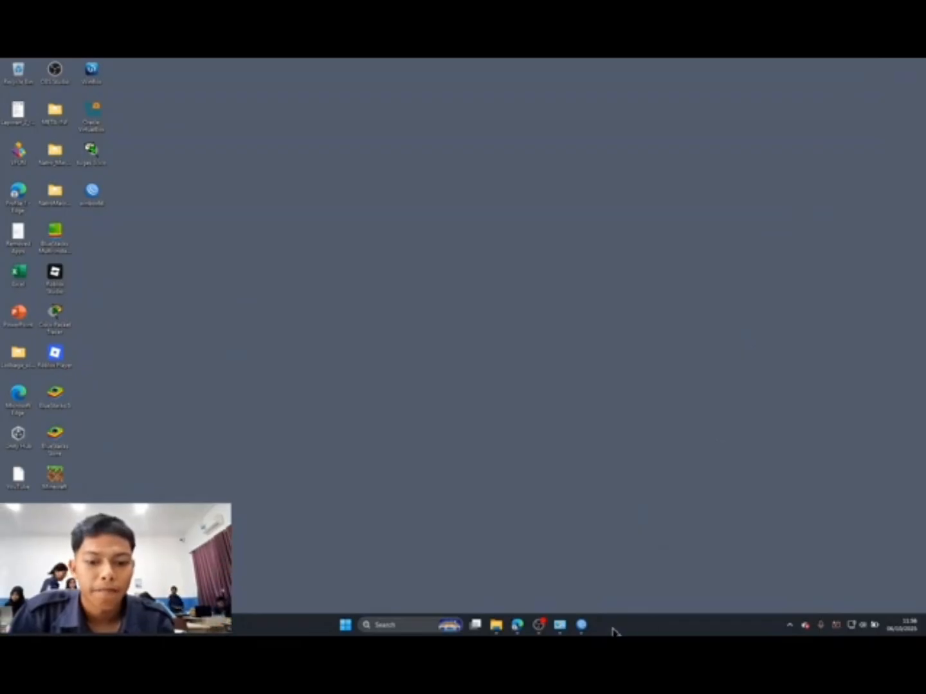
# Bring up WinBox and minimize it, return to Microsoft Edge, and replace the YouTube tab with a blank new tab
pyautogui.click(582, 625)
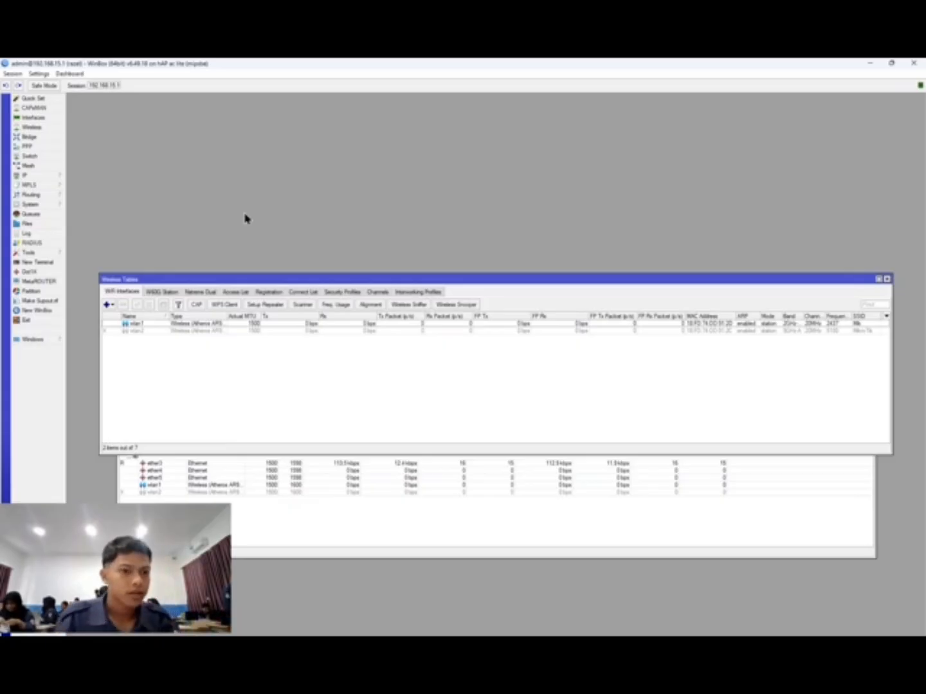
pyautogui.click(870, 64)
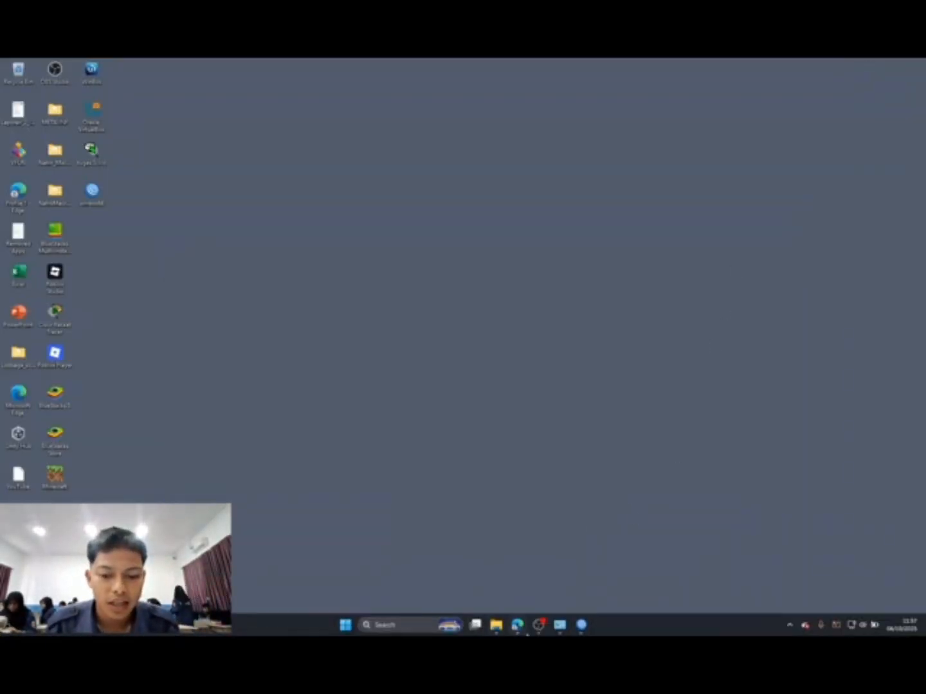
pyautogui.click(517, 625)
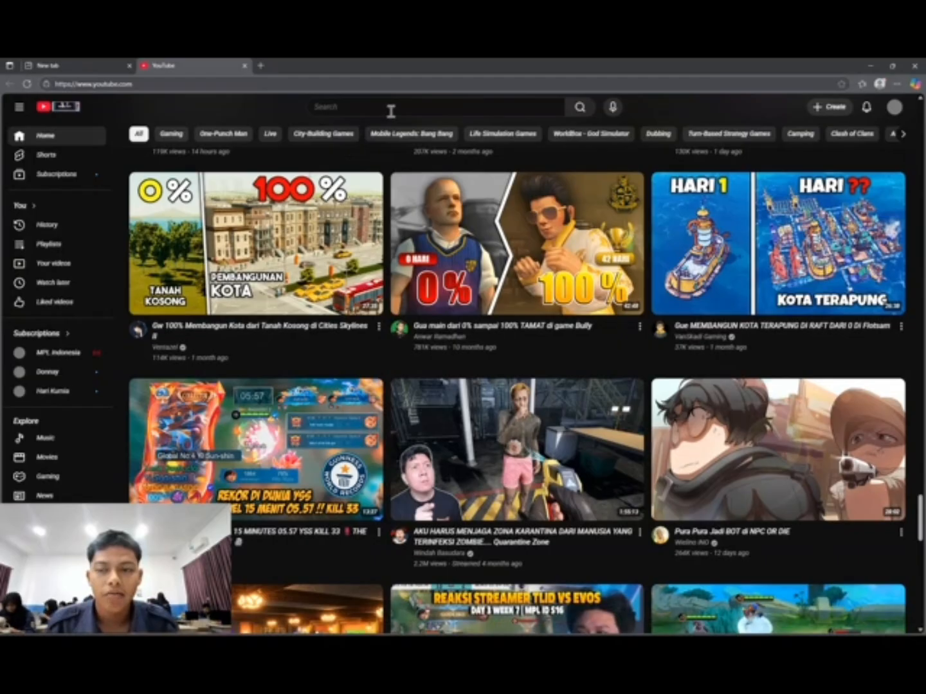
pyautogui.click(350, 108)
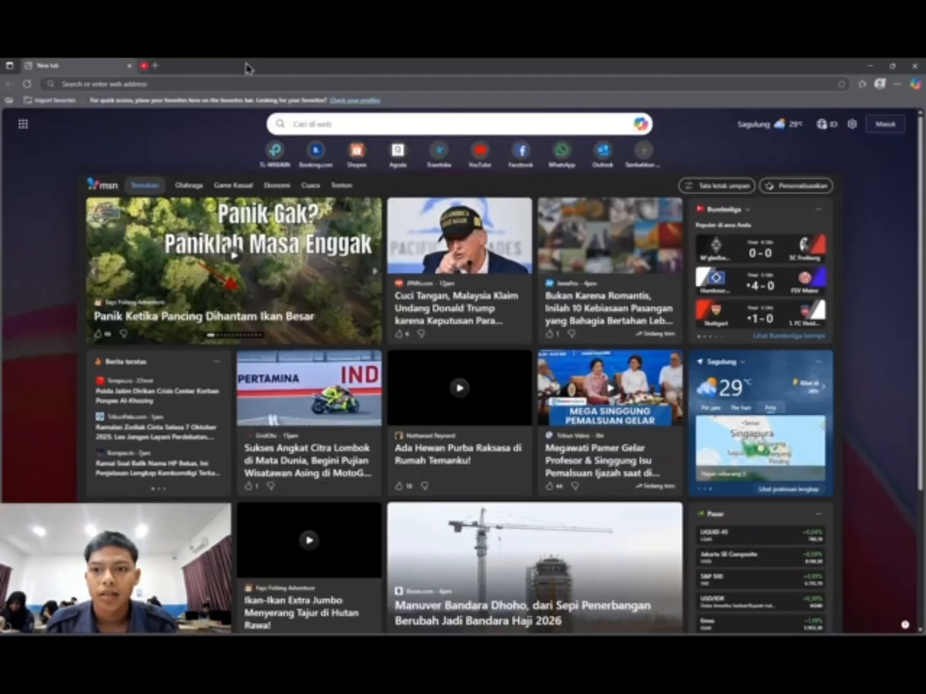
pyautogui.click(245, 66)
pyautogui.click(145, 65)
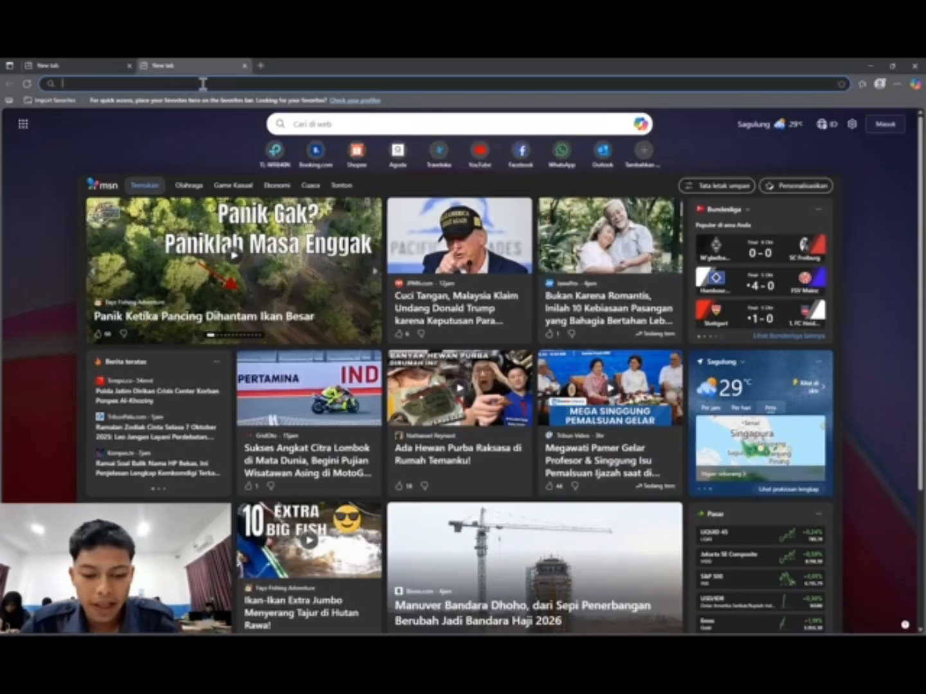
# Open the TP-Link router's management page at 192.168.0.1 in the new tab
pyautogui.write('19')
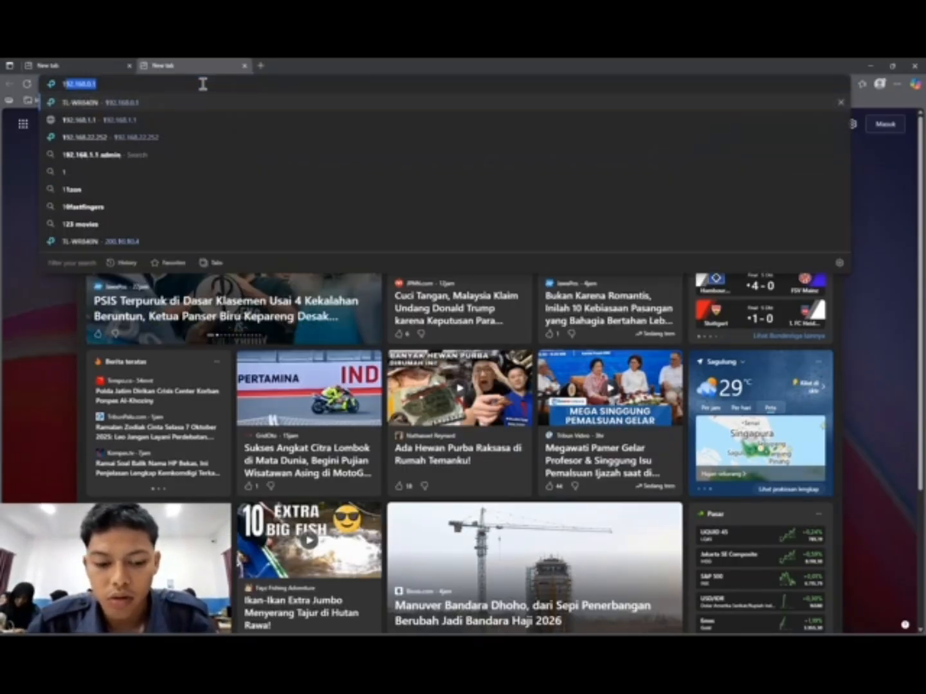
pyautogui.write('2')
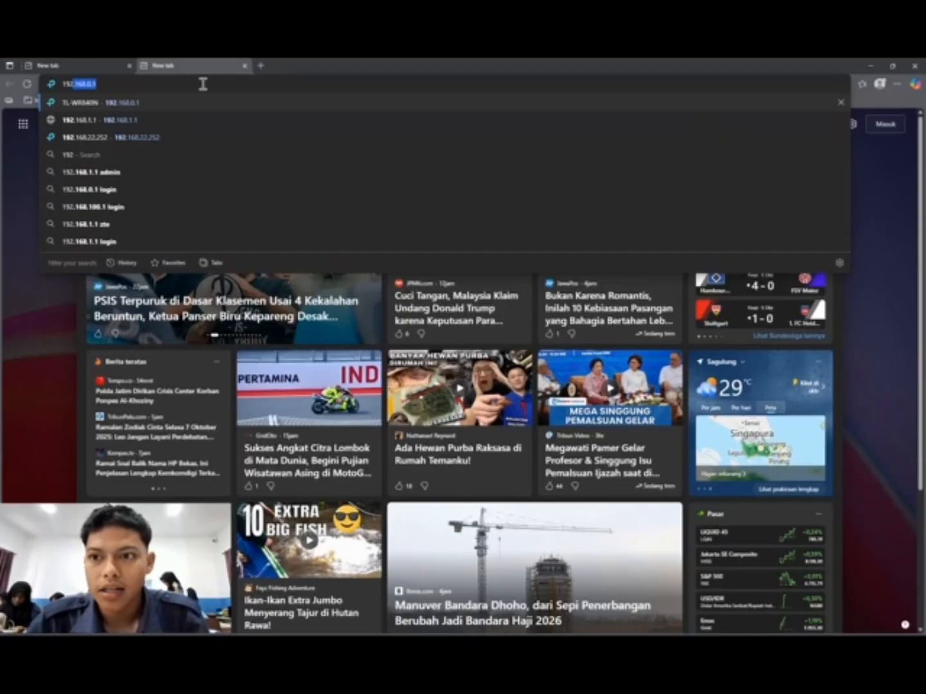
pyautogui.write('.1')
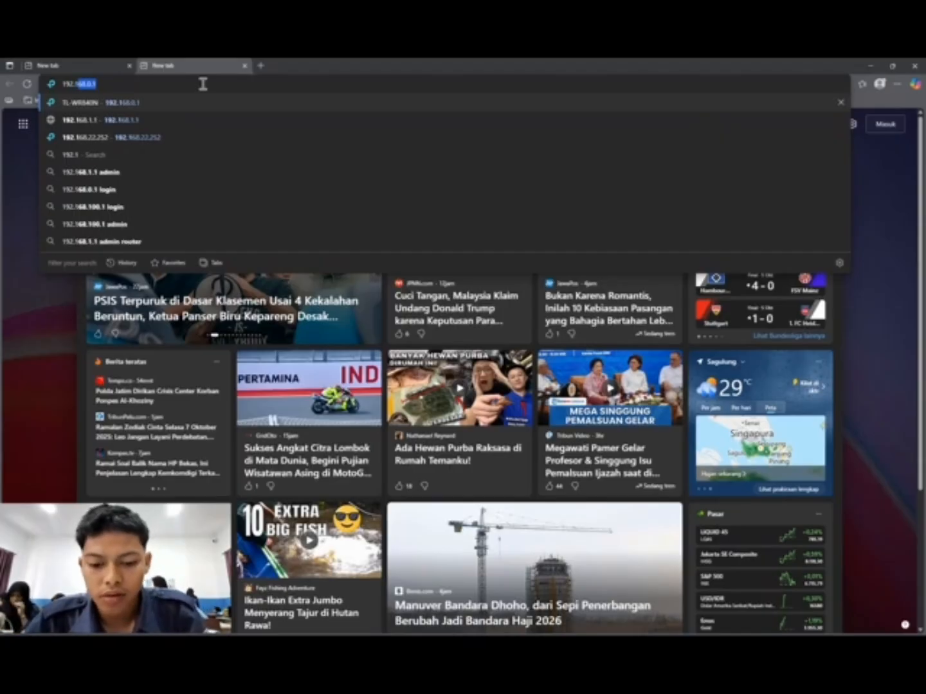
pyautogui.write('6')
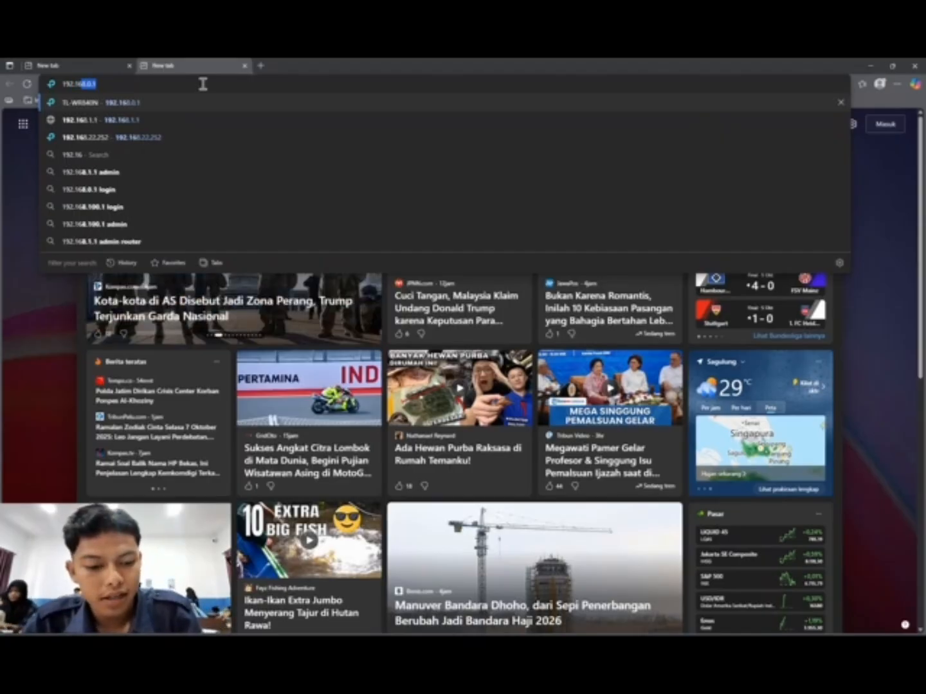
pyautogui.write('8.')
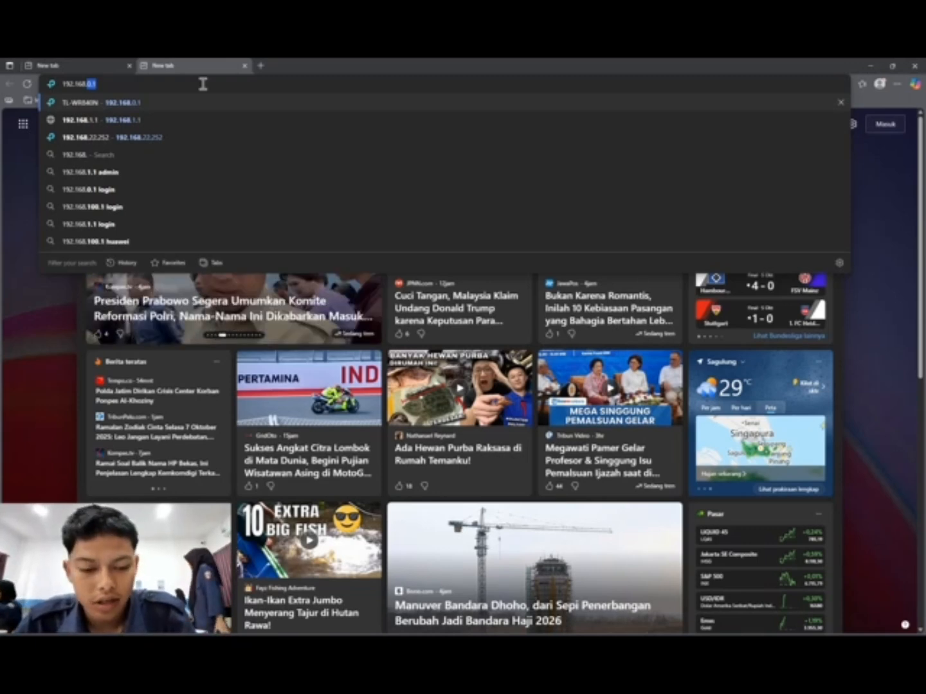
pyautogui.write('0.1')
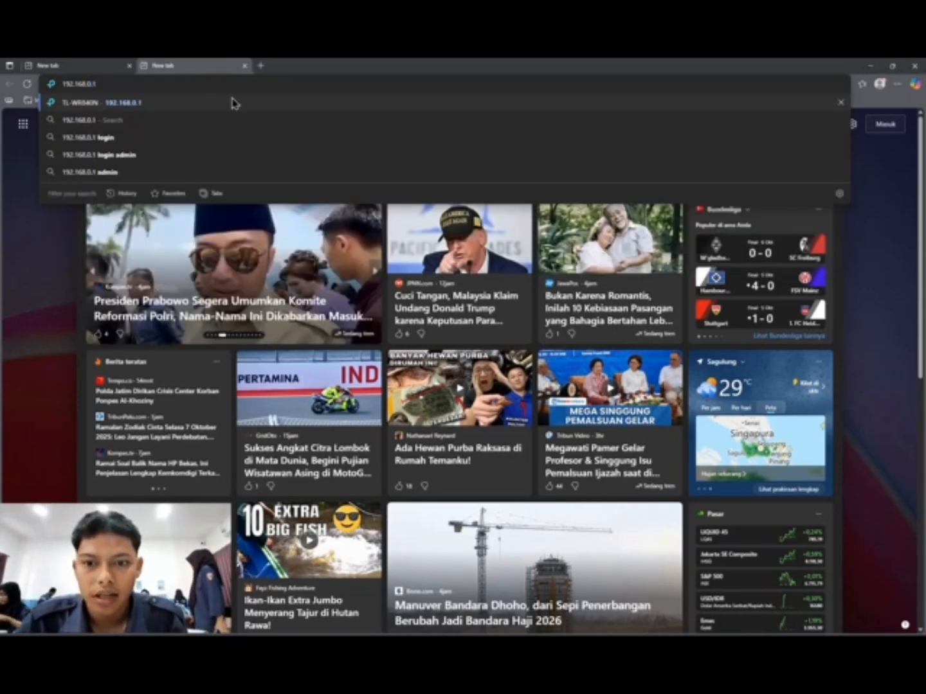
pyautogui.press('Return')
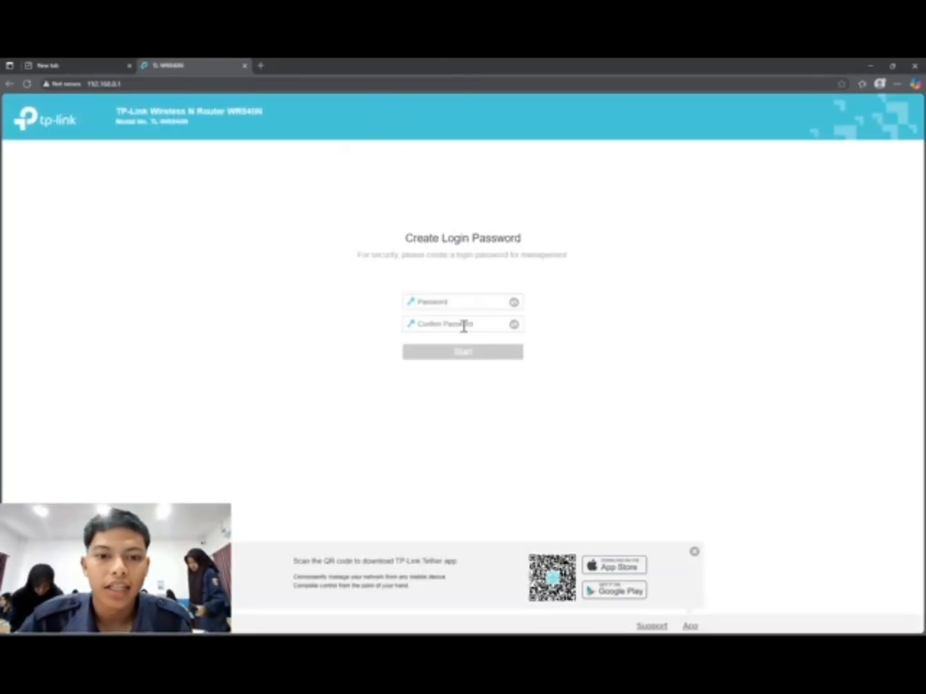
# Create the TP-Link login password, enter it again as confirmation with both entries revealed, and start the router management
pyautogui.click(502, 299)
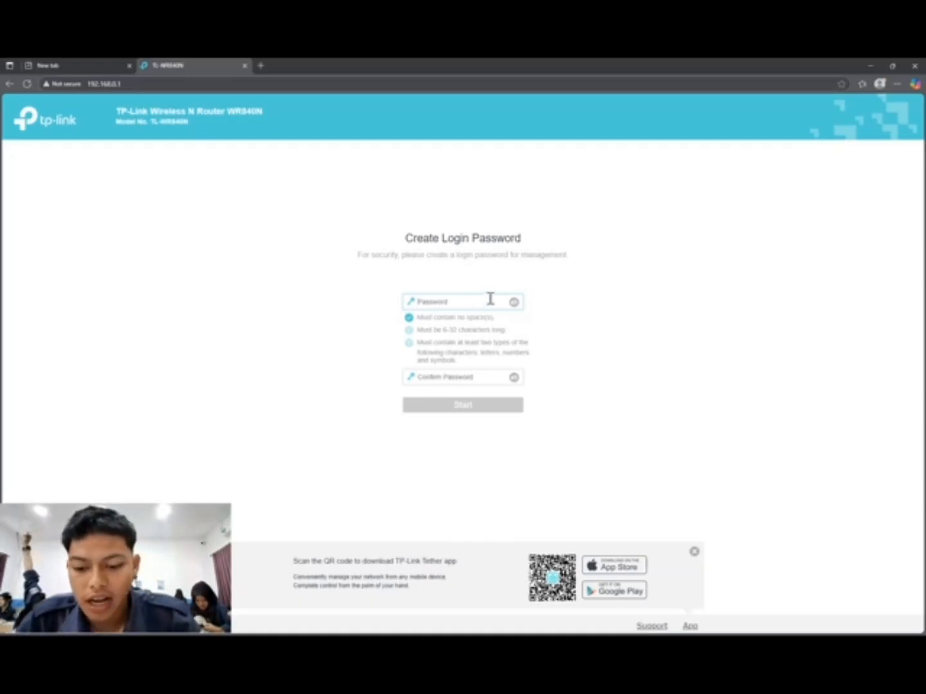
pyautogui.write('•')
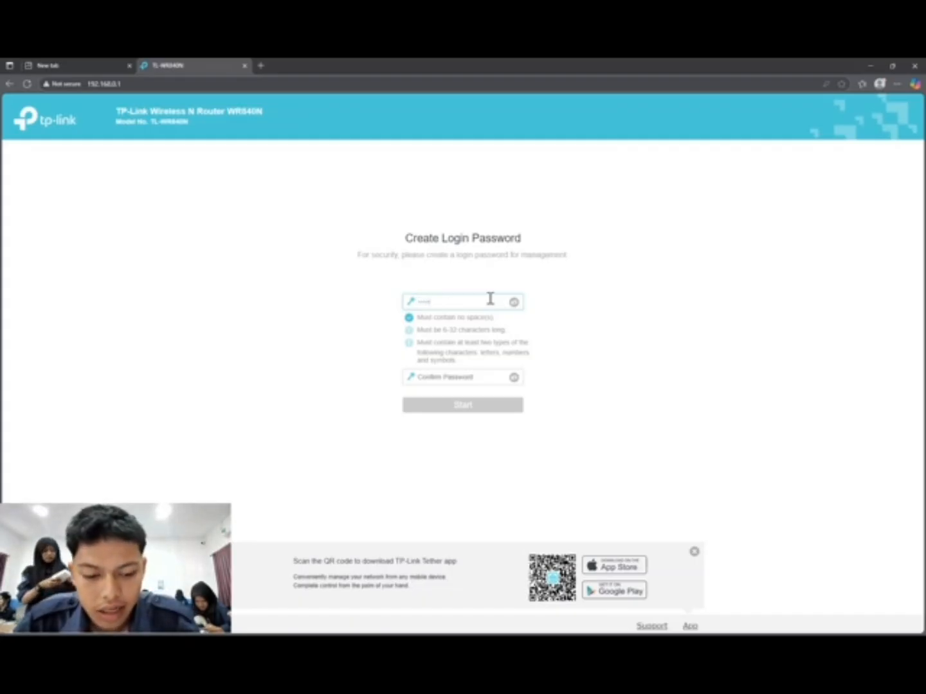
pyautogui.write('•••••')
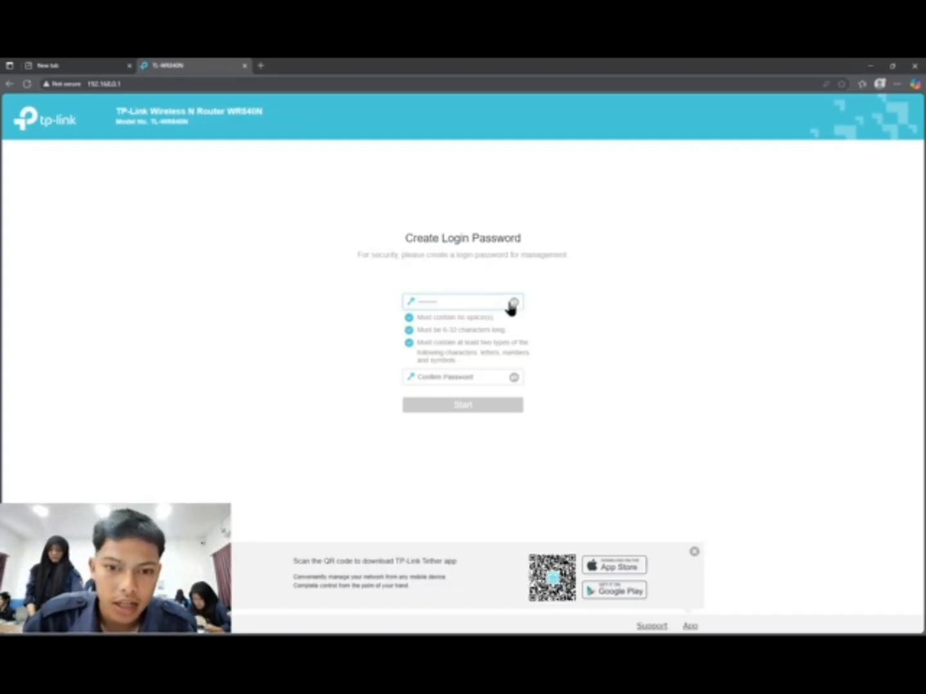
pyautogui.click(513, 302)
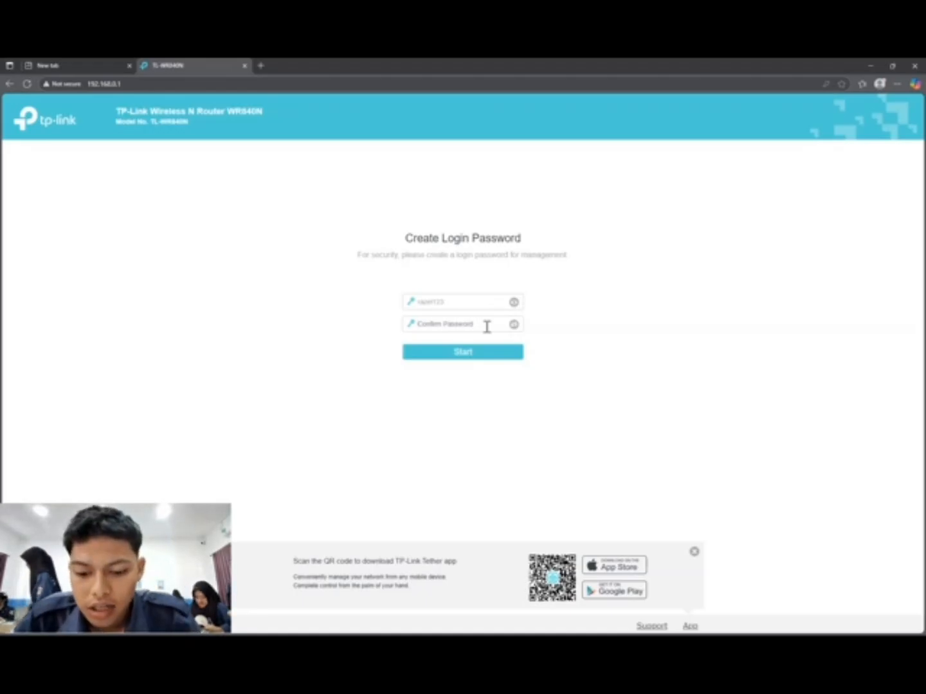
pyautogui.write('••••')
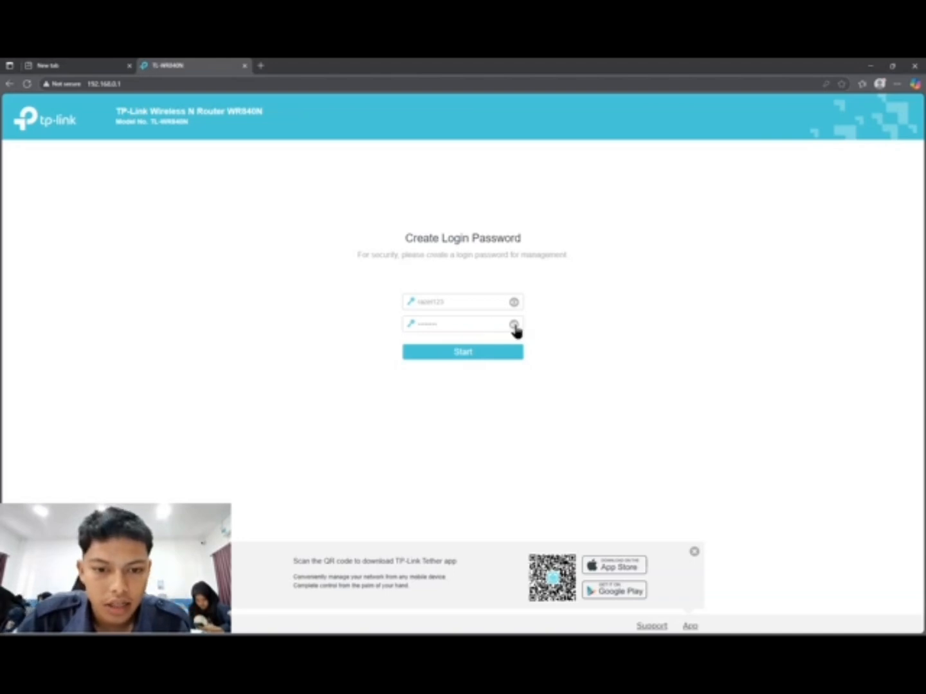
pyautogui.click(513, 325)
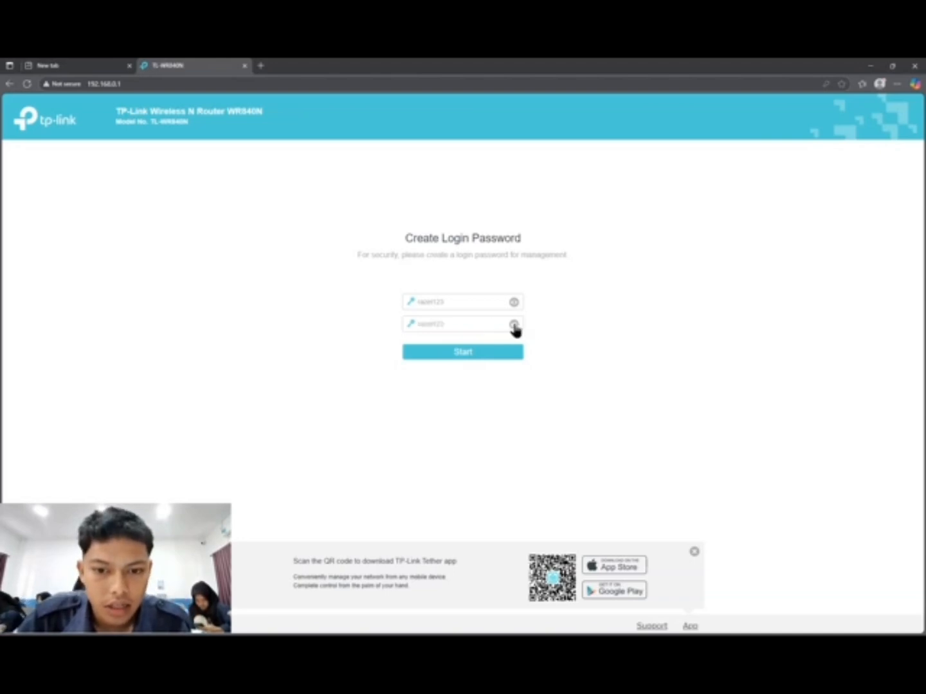
pyautogui.click(485, 356)
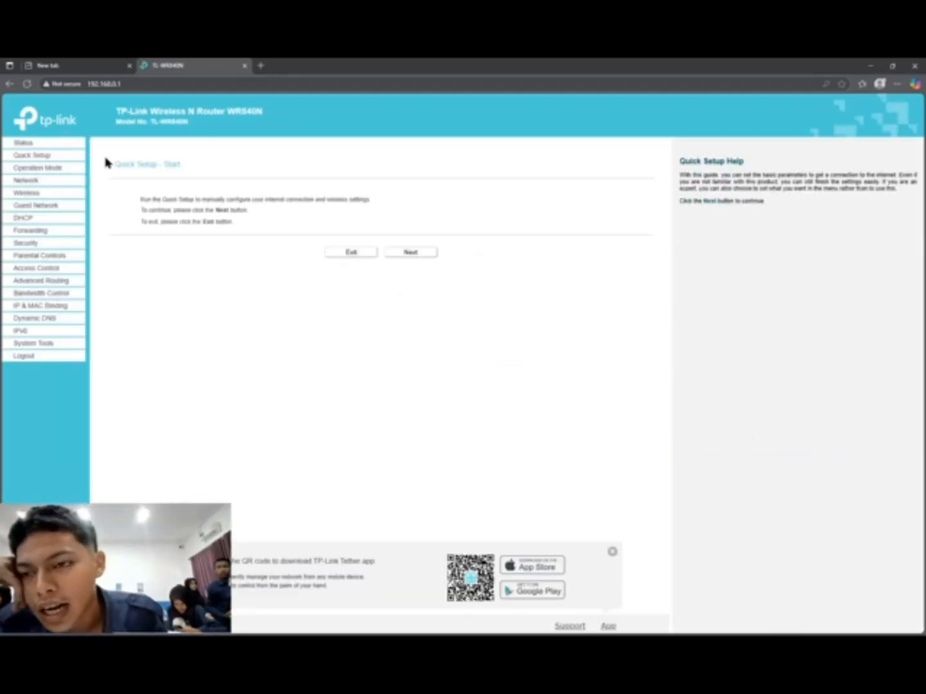
# Start the TP-Link Quick Setup, choose Access Point as the operation mode, and continue to the wireless settings
pyautogui.click(46, 159)
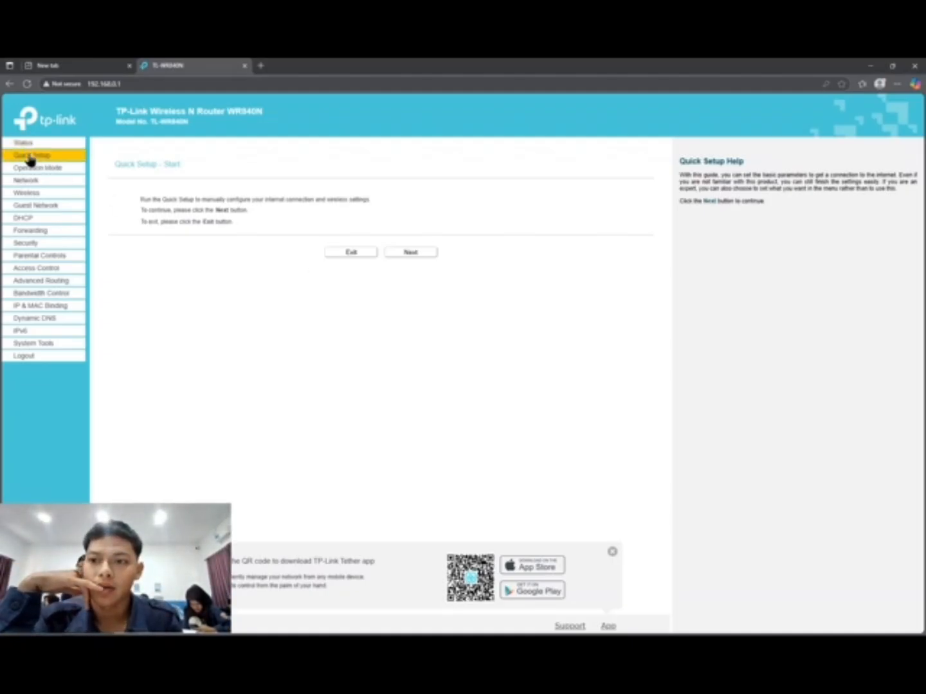
pyautogui.click(414, 255)
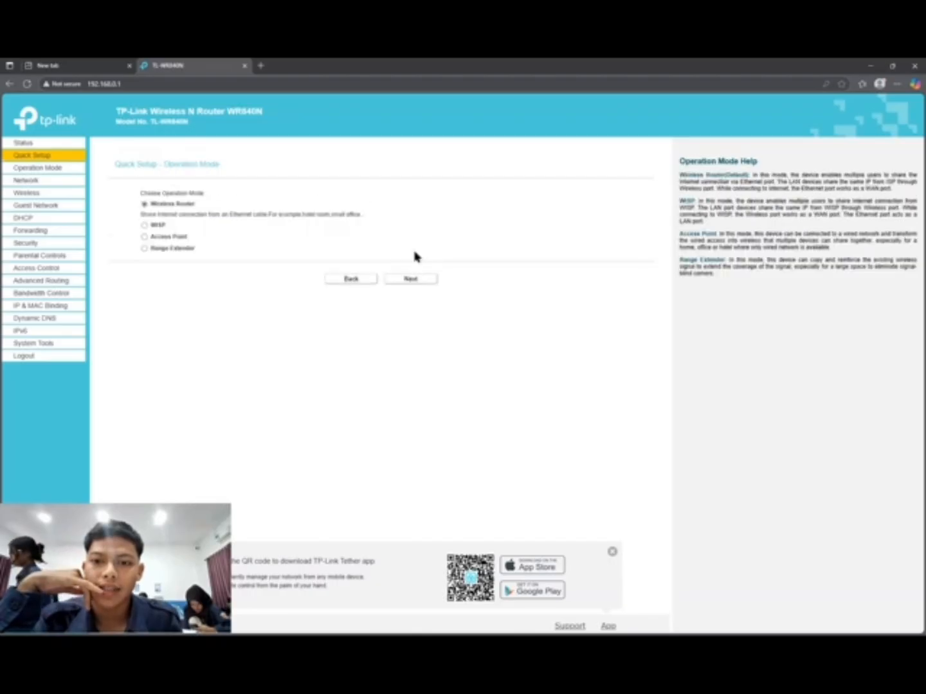
pyautogui.click(144, 237)
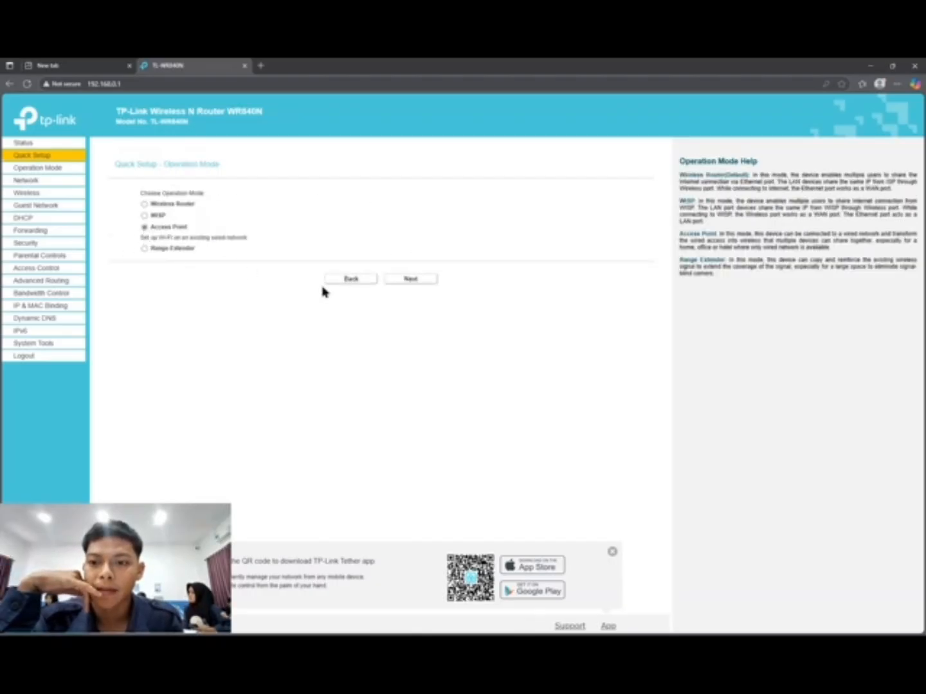
pyautogui.click(411, 280)
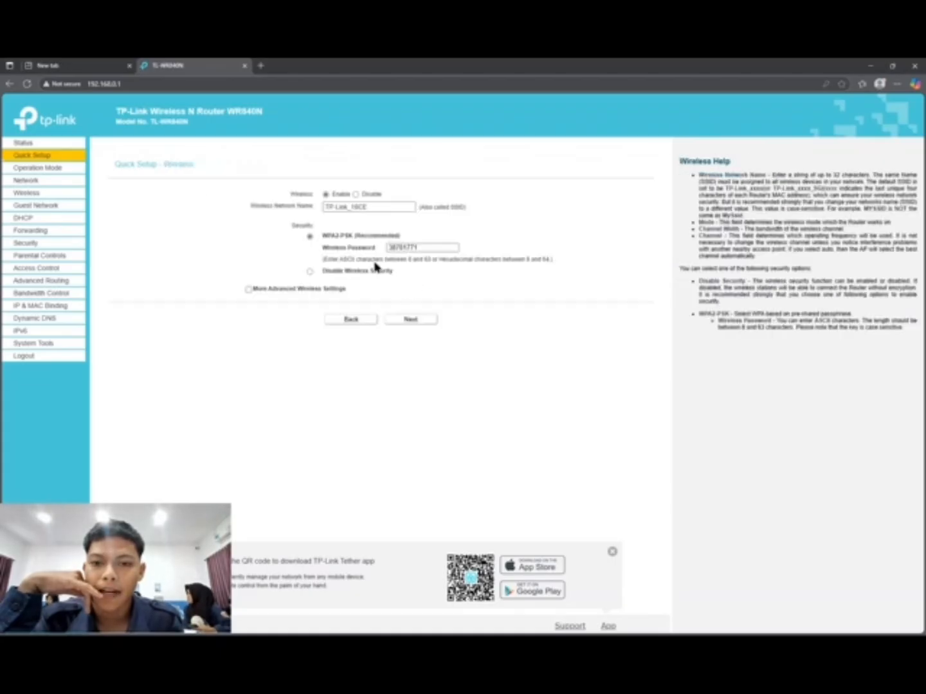
# Replace the default TP-Link wireless network name with a personal SSID
pyautogui.click(378, 205)
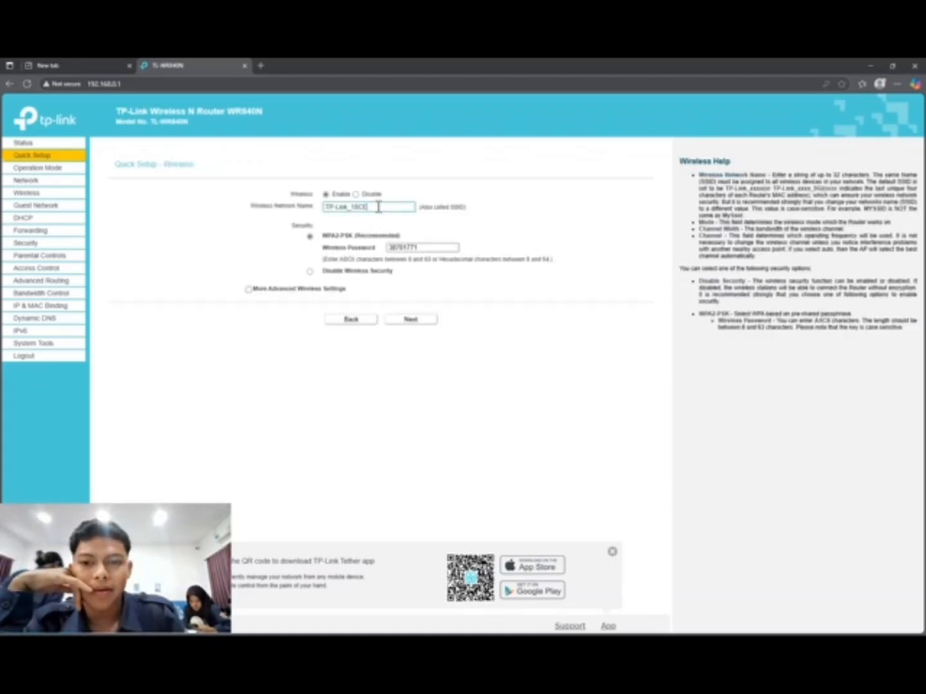
pyautogui.press('BackSpace')
pyautogui.press('BackSpace')
pyautogui.press('BackSpace')
pyautogui.press('BackSpace')
pyautogui.press('BackSpace')
pyautogui.press('BackSpace')
pyautogui.press('BackSpace')
pyautogui.press('BackSpace')
pyautogui.press('BackSpace')
pyautogui.press('BackSpace')
pyautogui.press('BackSpace')
pyautogui.press('BackSpace')
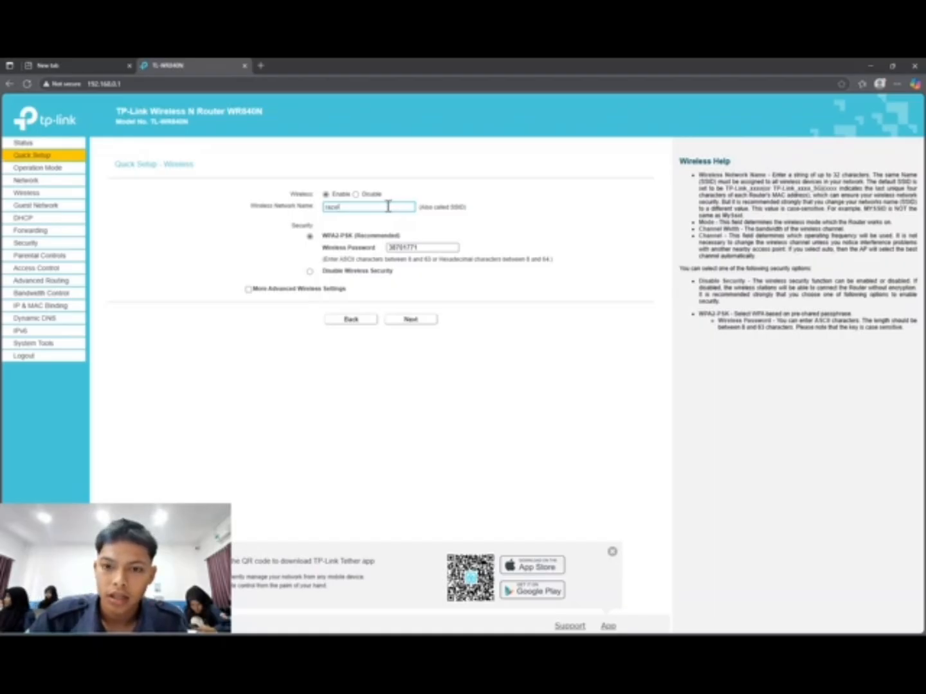
pyautogui.write('123')
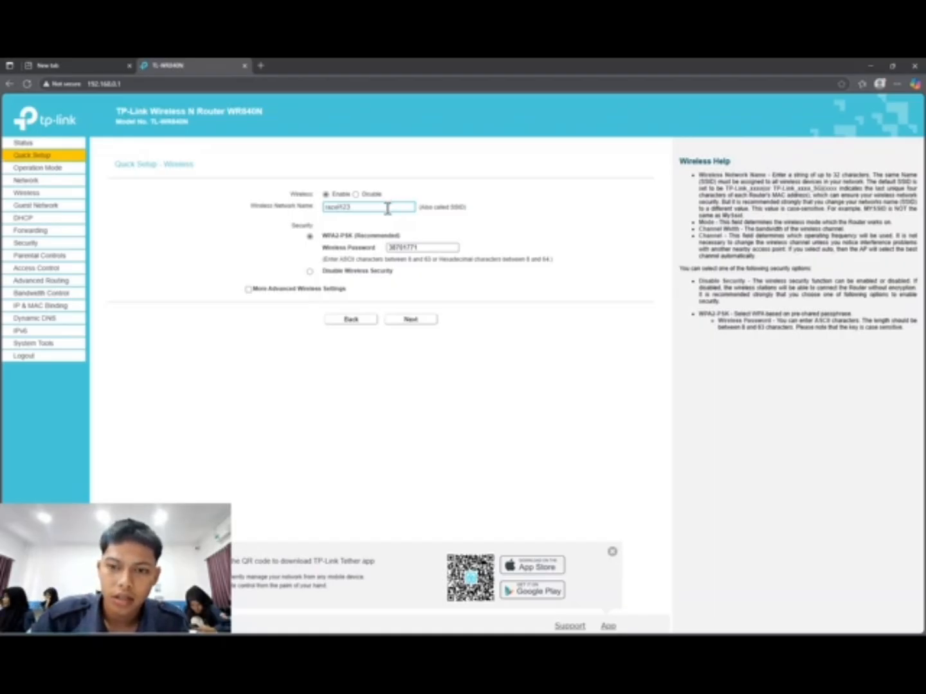
# Replace the WPA2-PSK wireless password with a new one and continue to the network settings
pyautogui.click(437, 247)
pyautogui.press('BackSpace')
pyautogui.press('BackSpace')
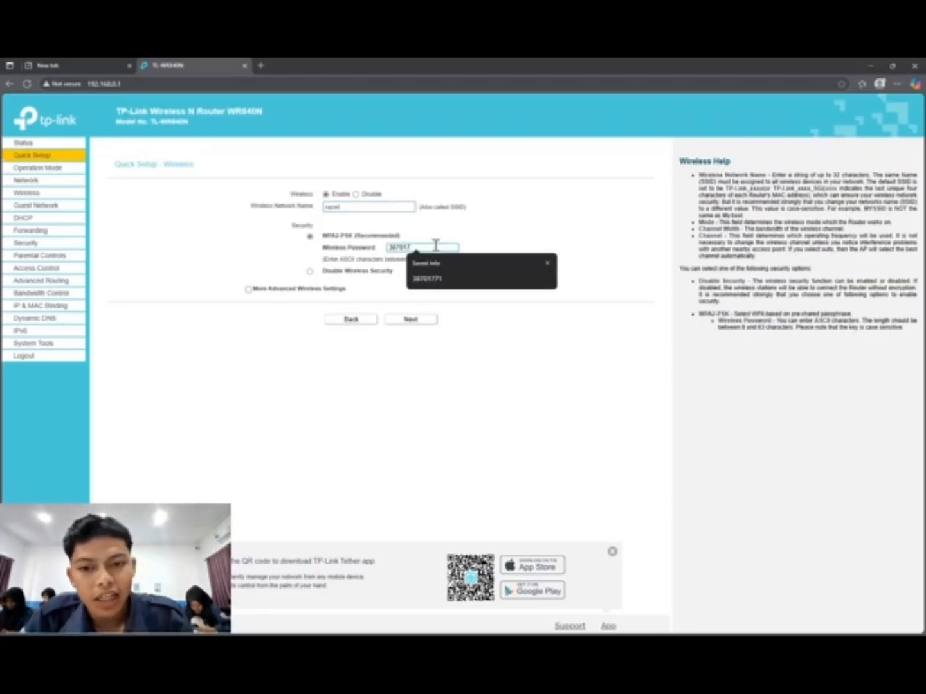
pyautogui.press('BackSpace')
pyautogui.press('BackSpace')
pyautogui.press('BackSpace')
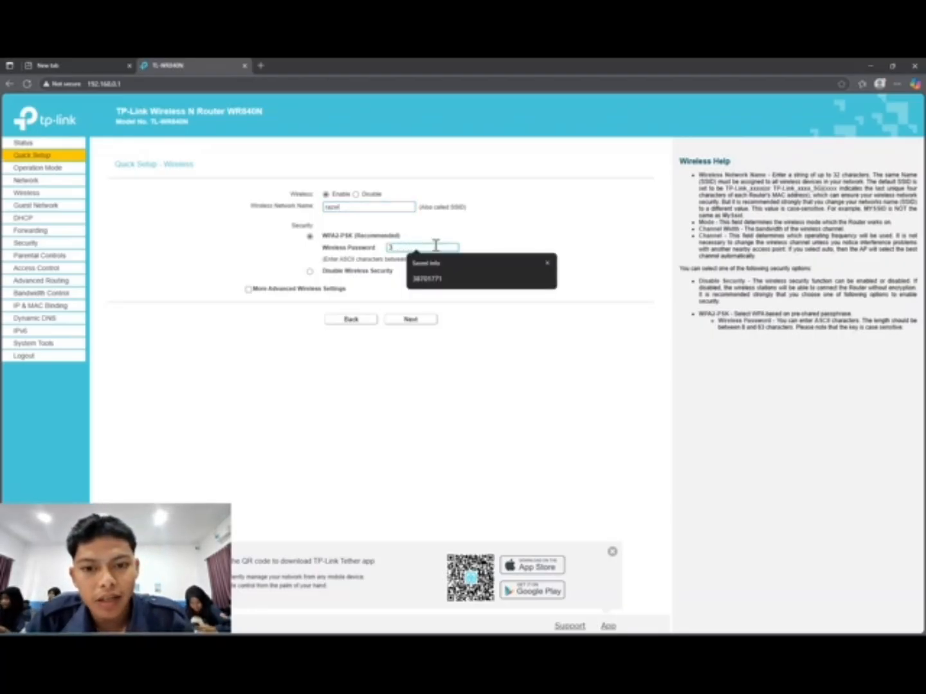
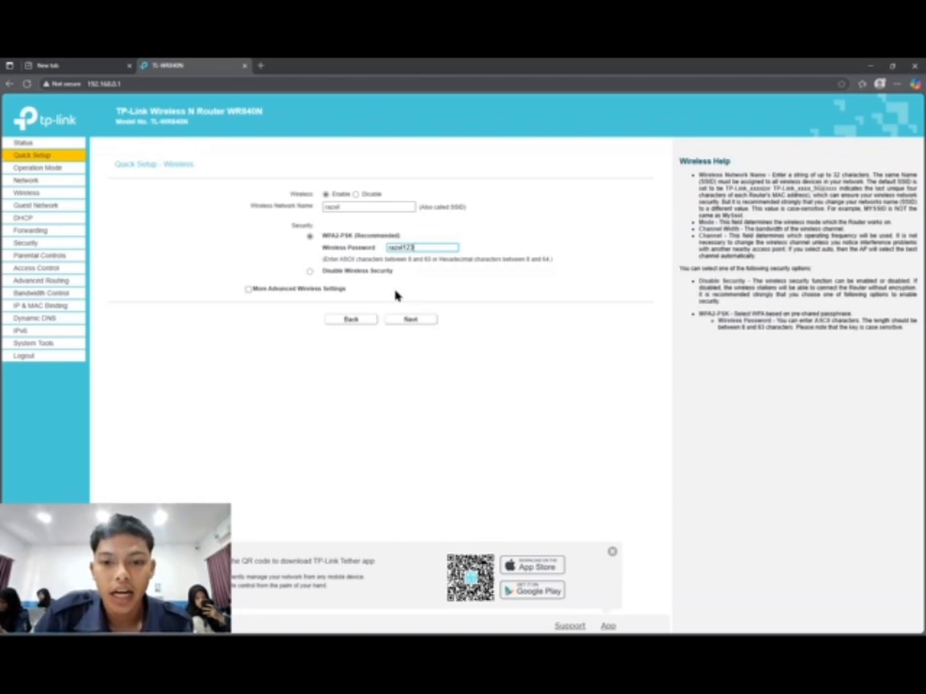
pyautogui.click(417, 325)
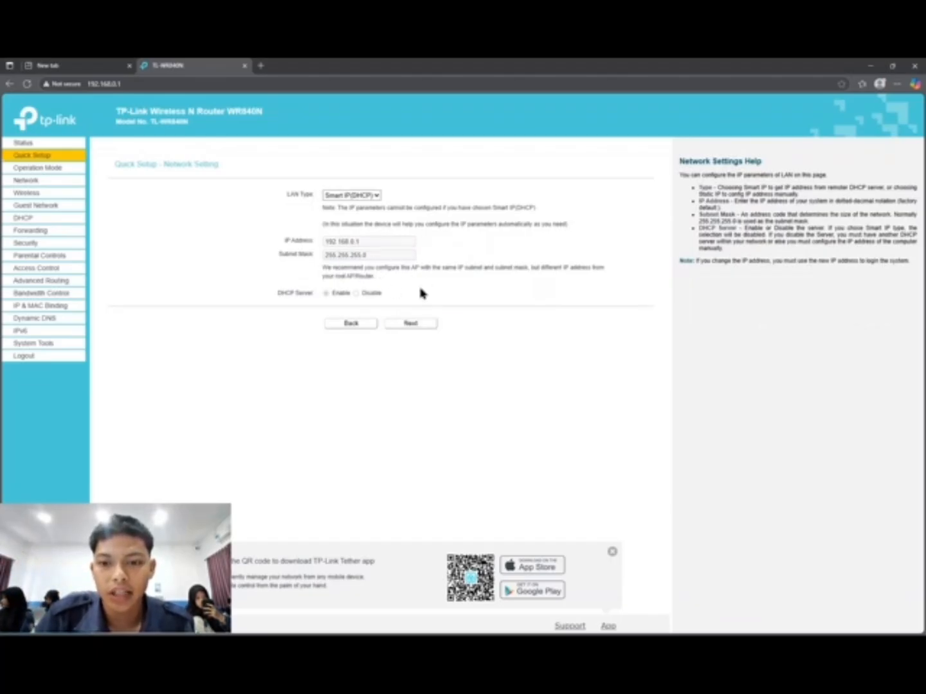
# Accept the Smart IP (DHCP) network settings and finish the TP-Link Quick Setup in Access Point mode
pyautogui.click(418, 326)
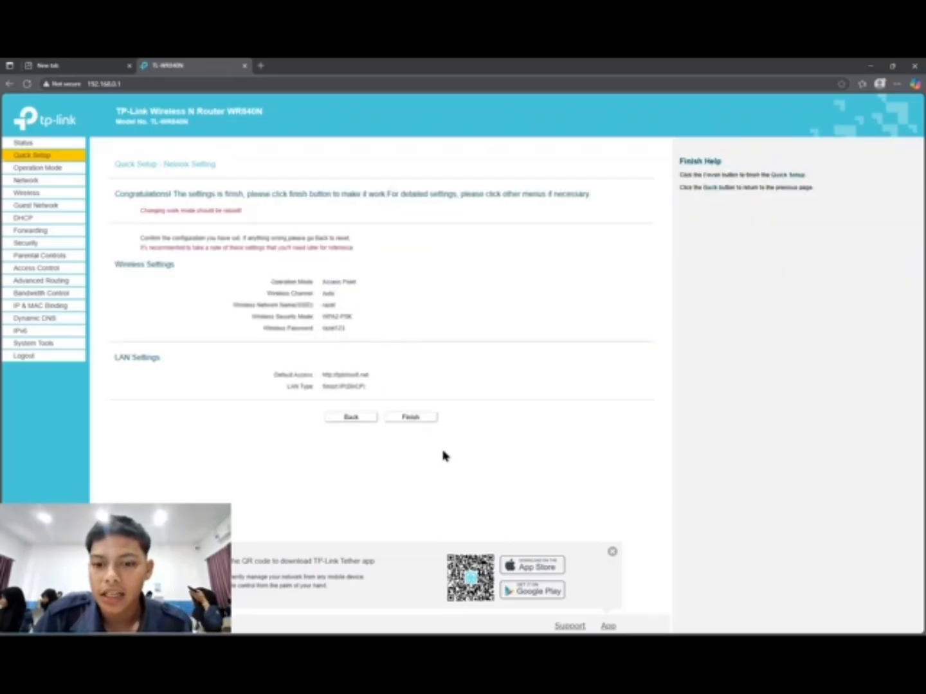
pyautogui.click(427, 419)
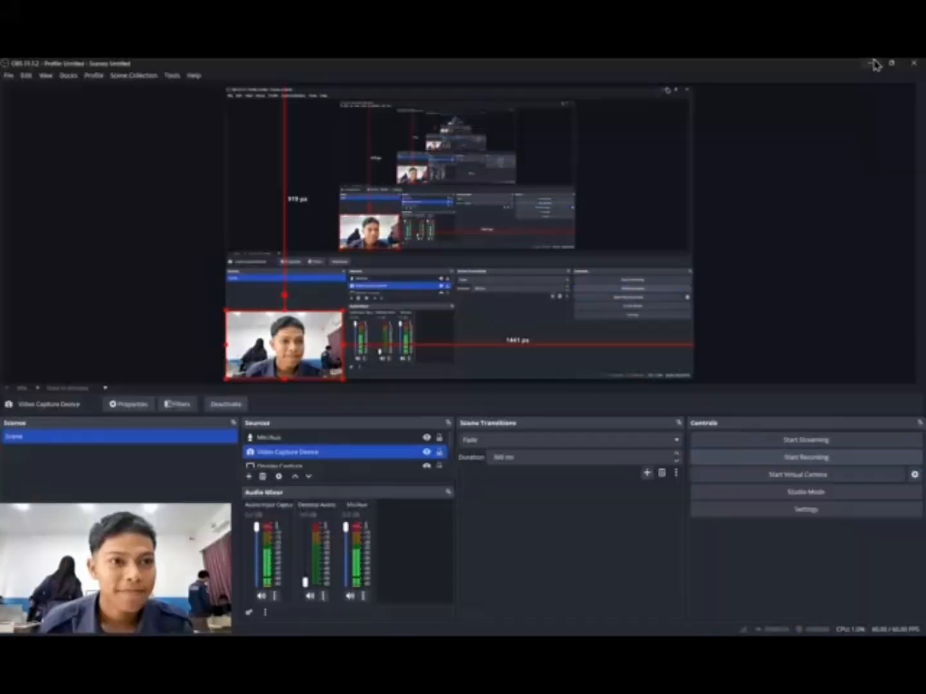
pyautogui.click(866, 65)
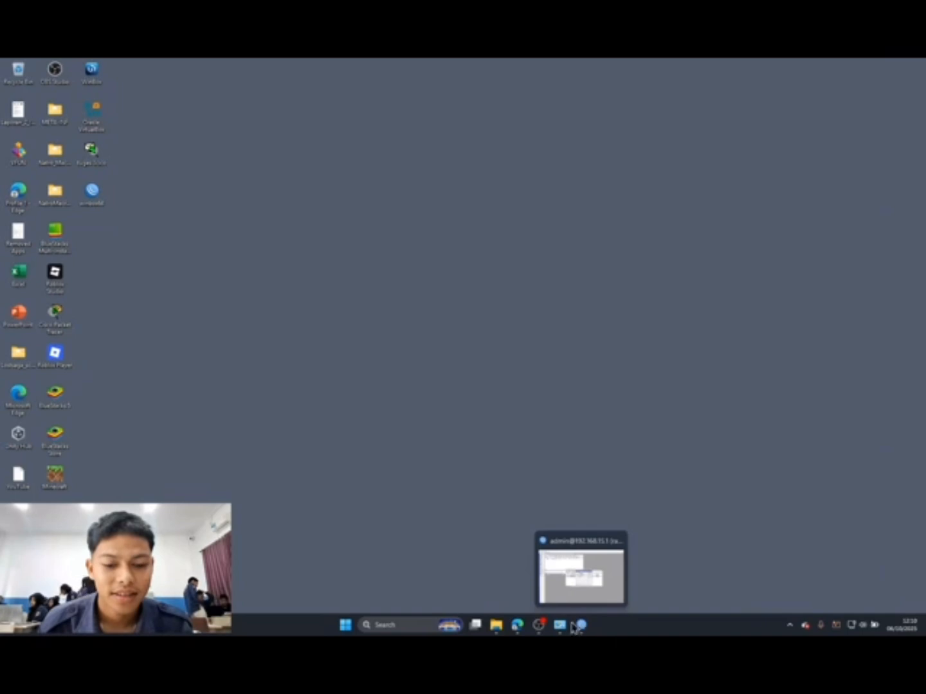
pyautogui.moveTo(561, 629)
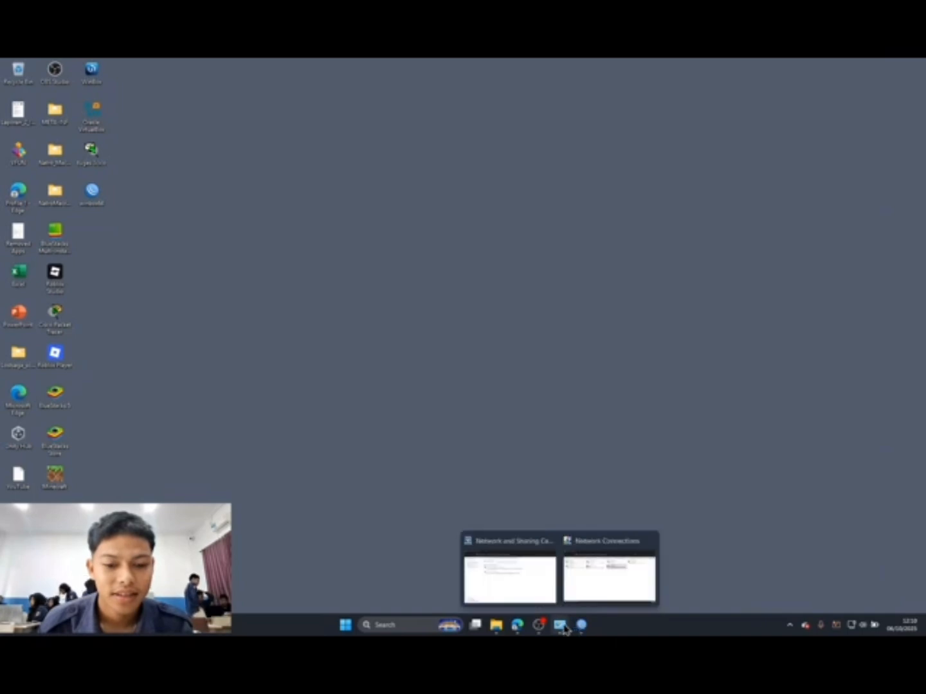
pyautogui.click(517, 624)
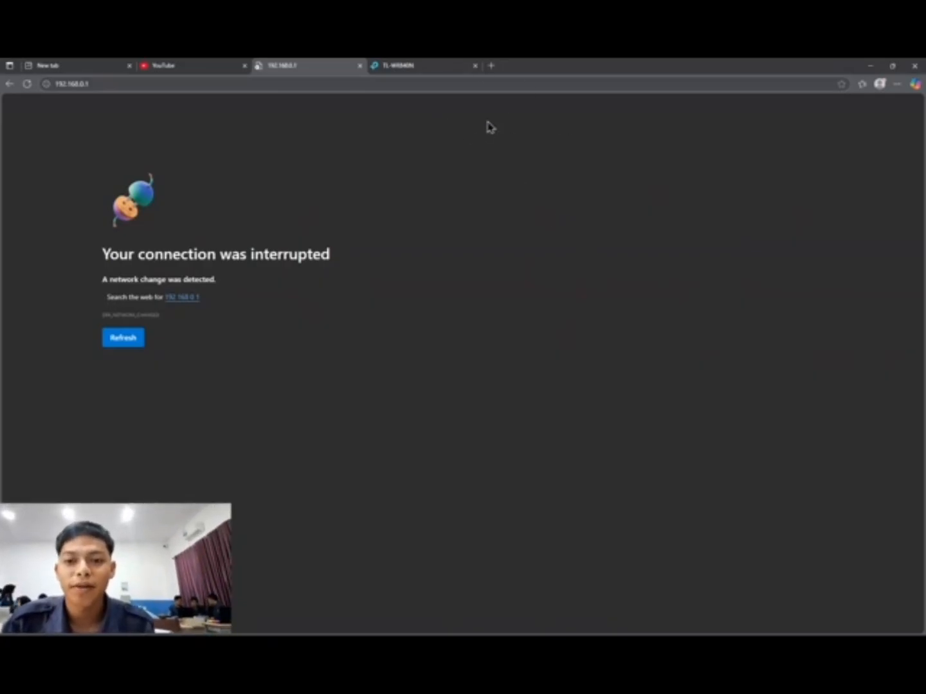
pyautogui.click(870, 65)
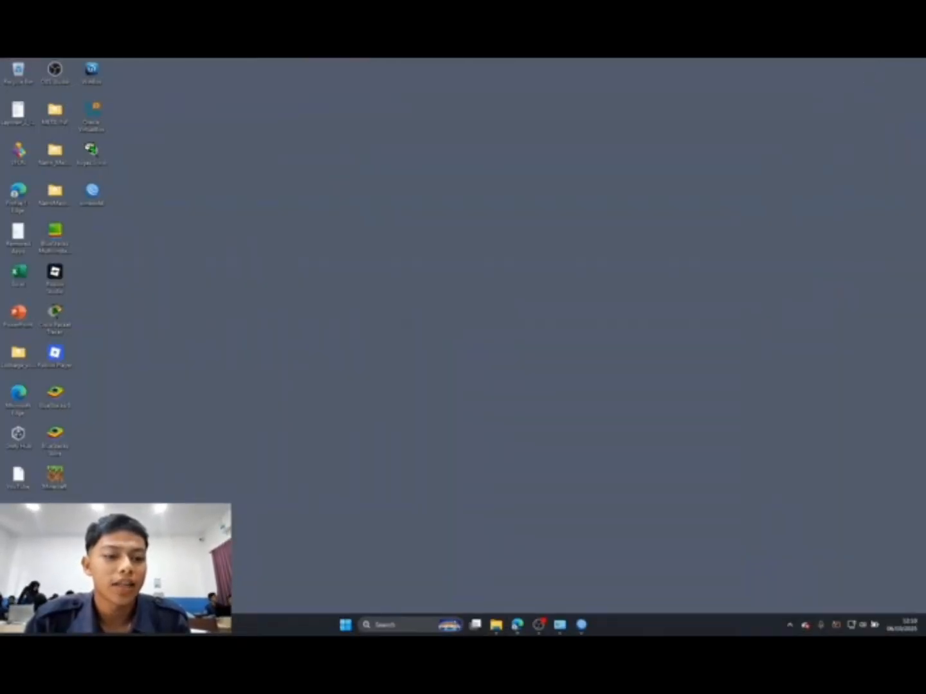
# Turn on the computer's Wi-Fi to list the available wireless networks
pyautogui.click(869, 623)
pyautogui.click(792, 444)
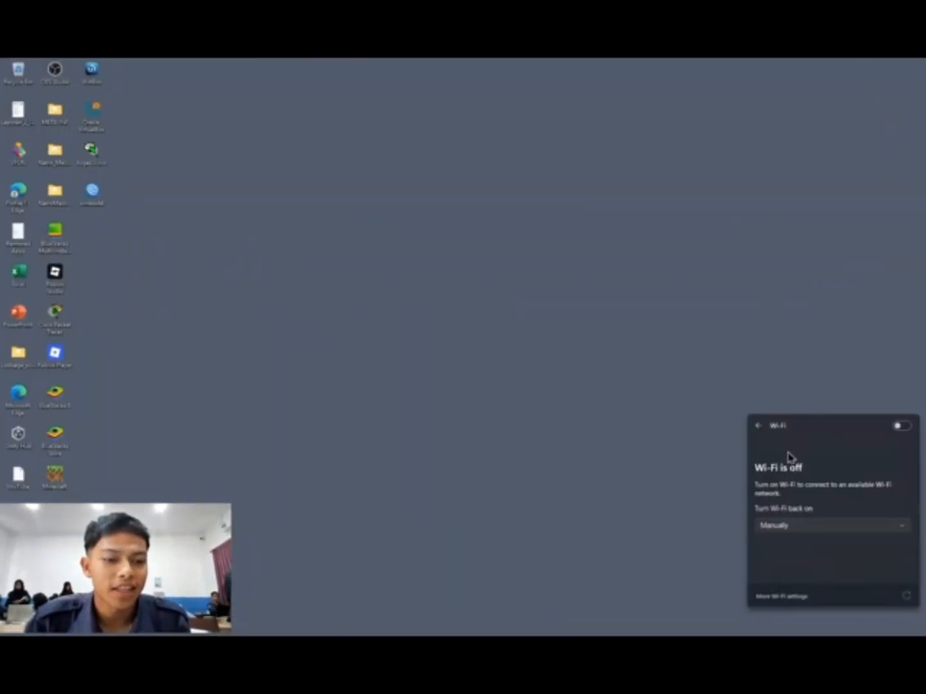
pyautogui.click(901, 425)
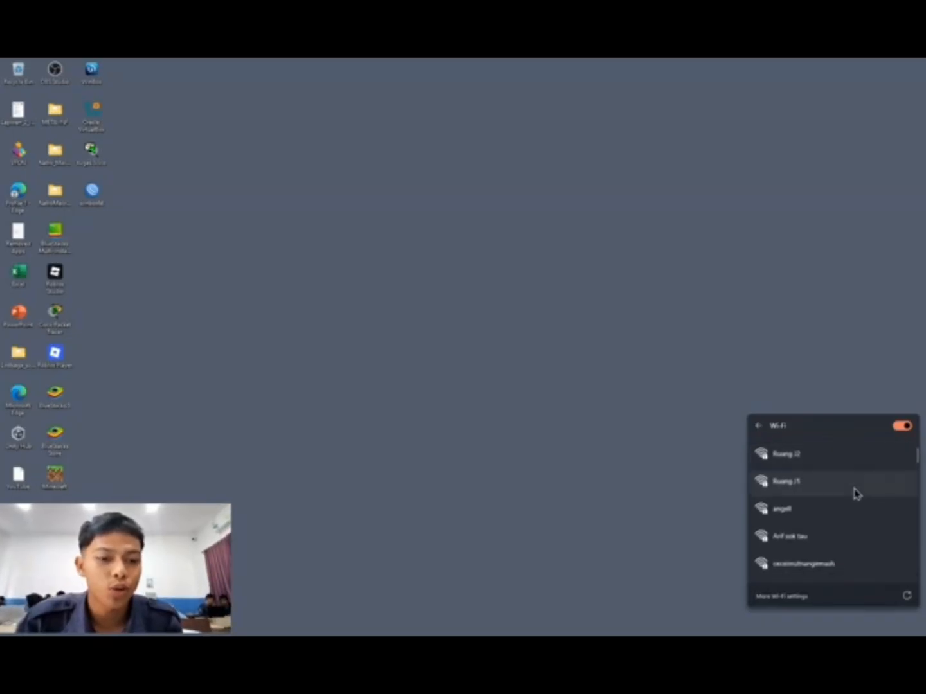
# Look through the available Wi-Fi networks for the access point's new SSID
pyautogui.scroll(-5, 855, 494)
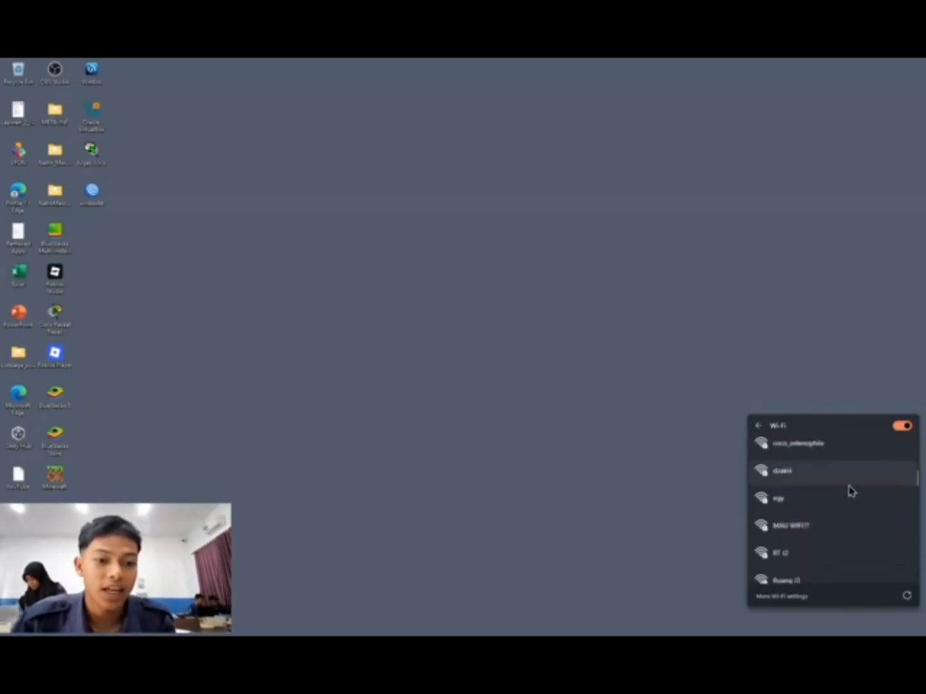
pyautogui.scroll(-5, 849, 491)
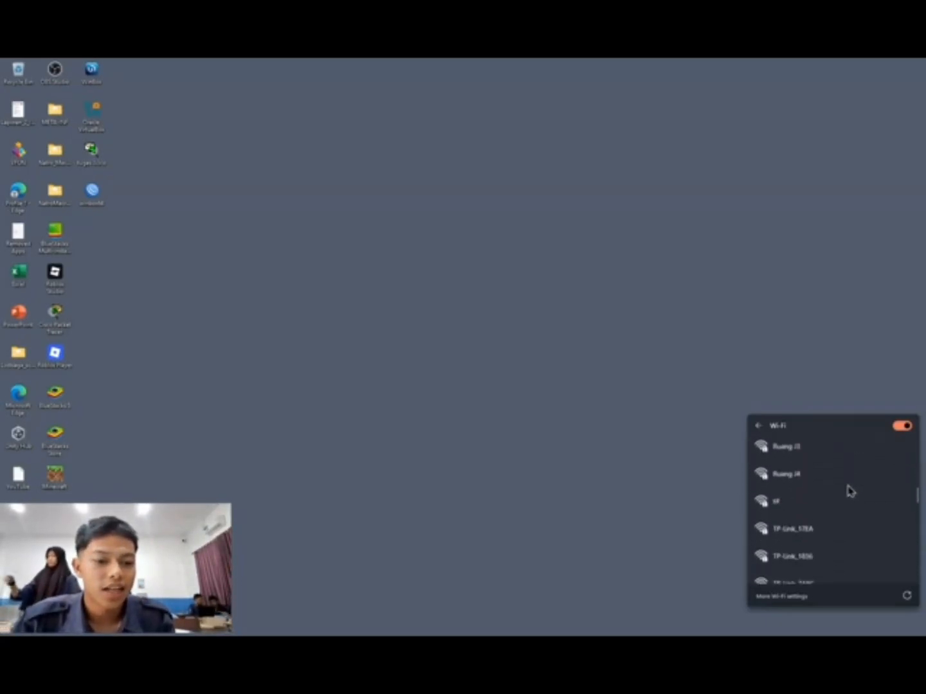
pyautogui.scroll(4, 855, 492)
pyautogui.scroll(5, 851, 492)
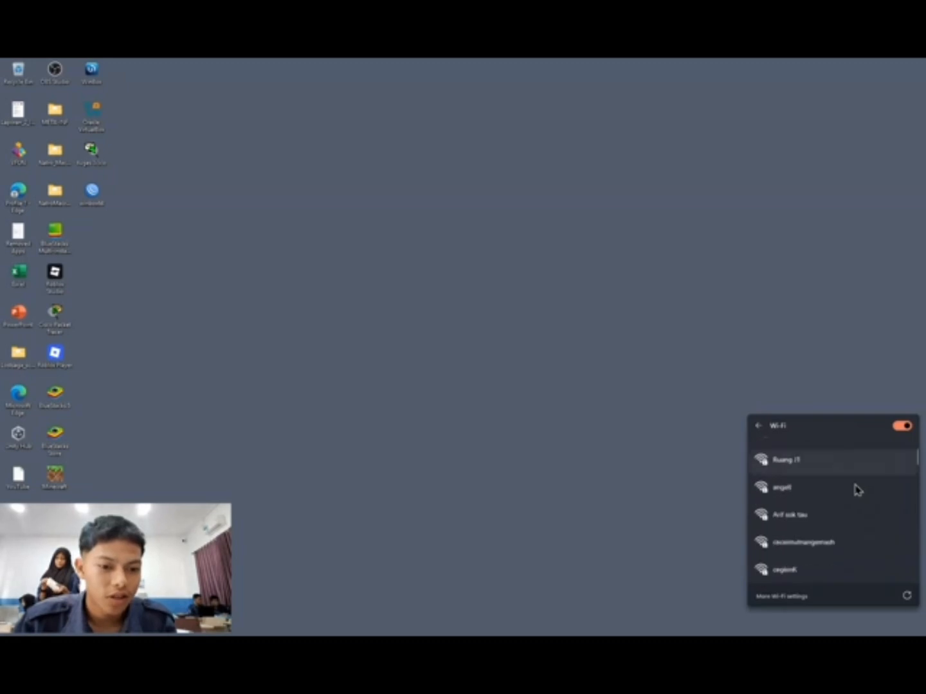
pyautogui.scroll(-3, 846, 498)
pyautogui.scroll(-6, 841, 504)
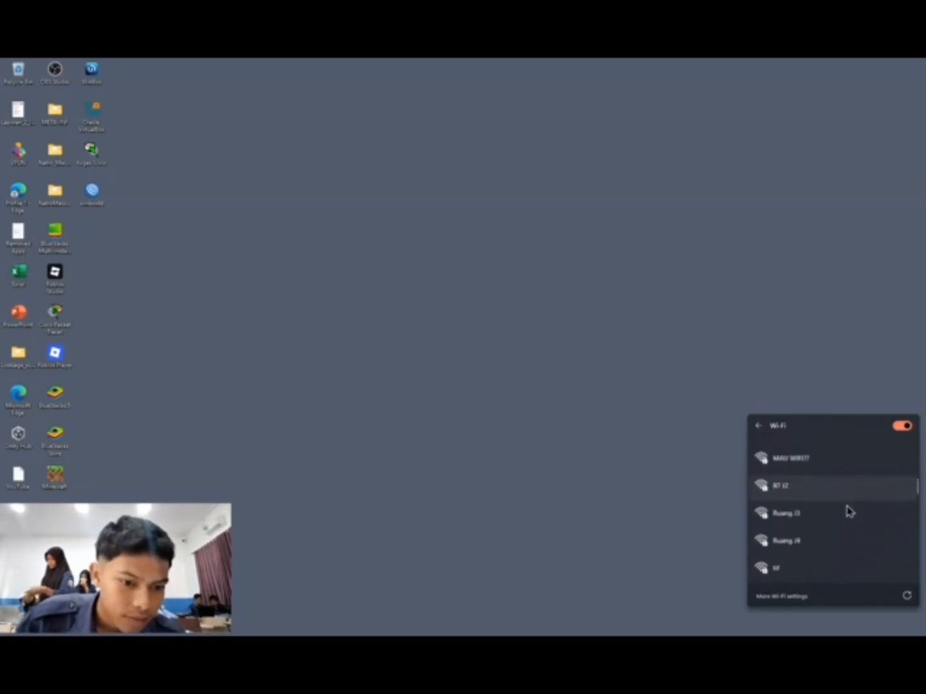
pyautogui.scroll(-8, 848, 511)
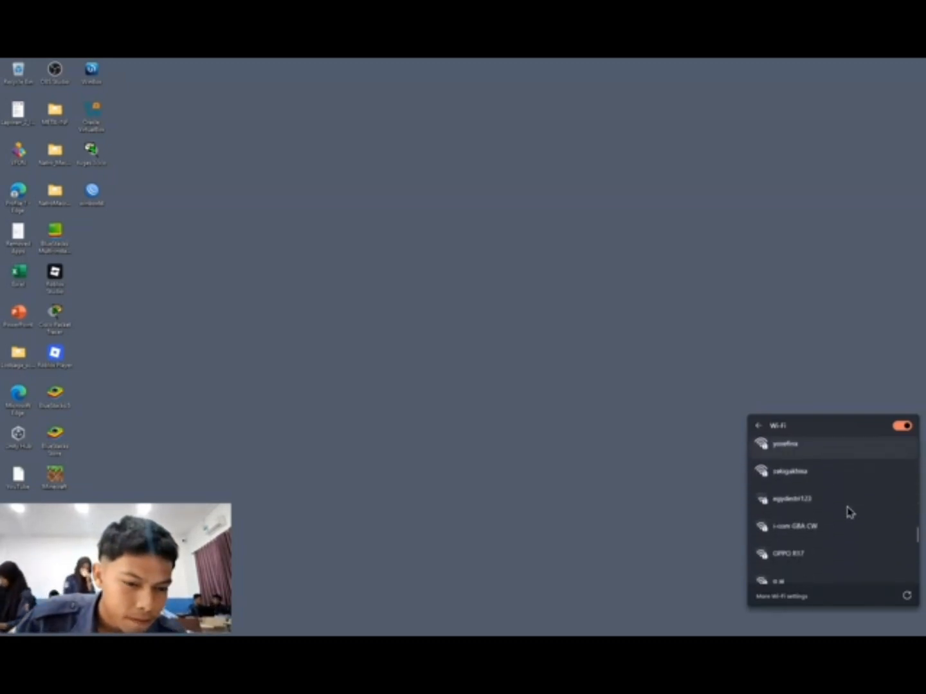
pyautogui.scroll(-5, 849, 511)
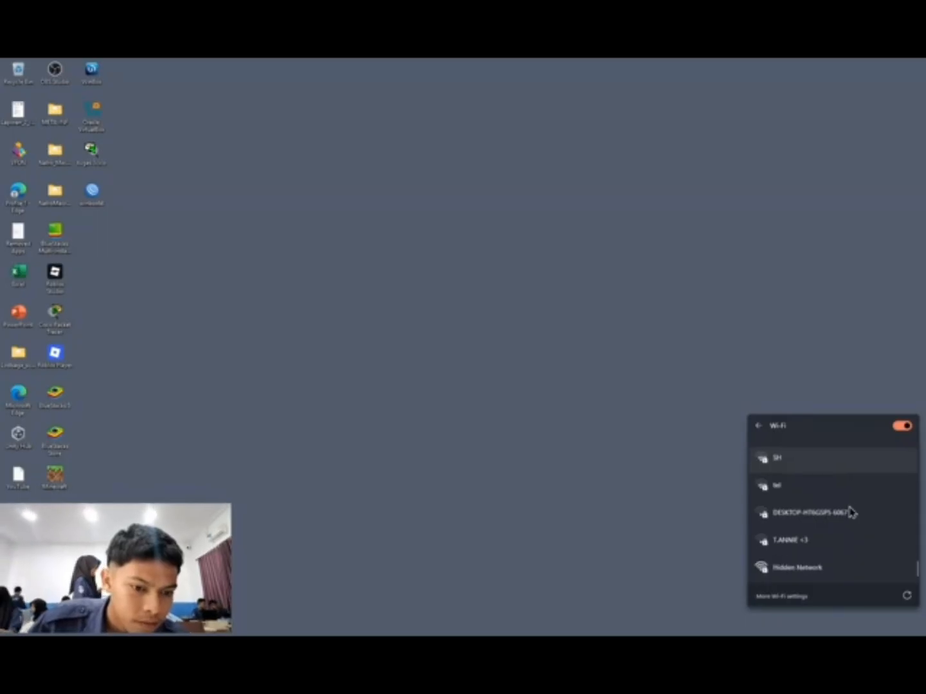
pyautogui.scroll(8, 845, 507)
pyautogui.scroll(6, 841, 504)
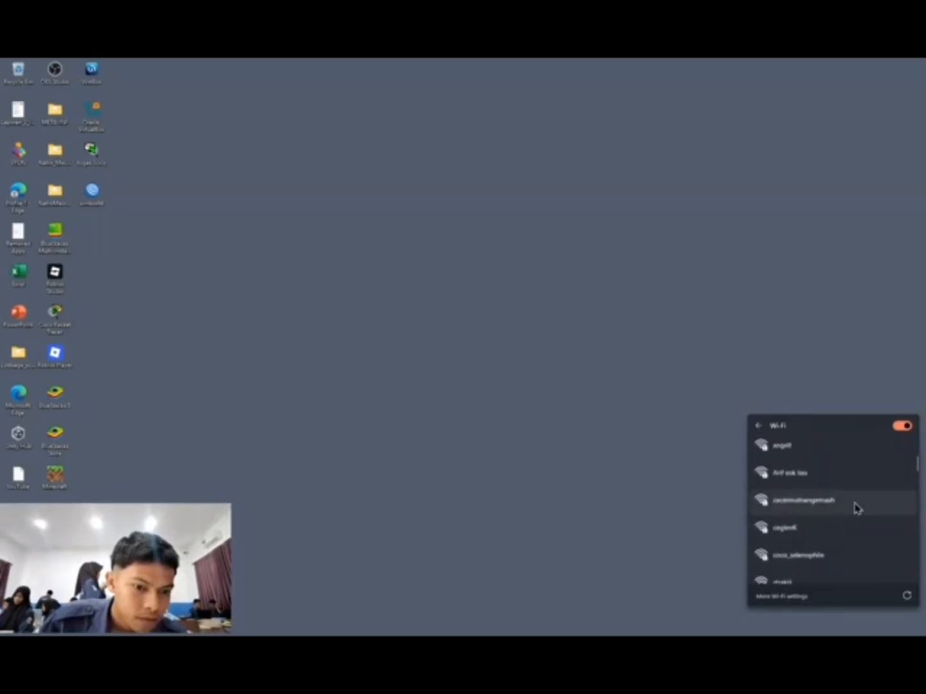
# Test the access point by connecting to its wireless network with automatic connection enabled, and disconnect from it again
pyautogui.click(784, 454)
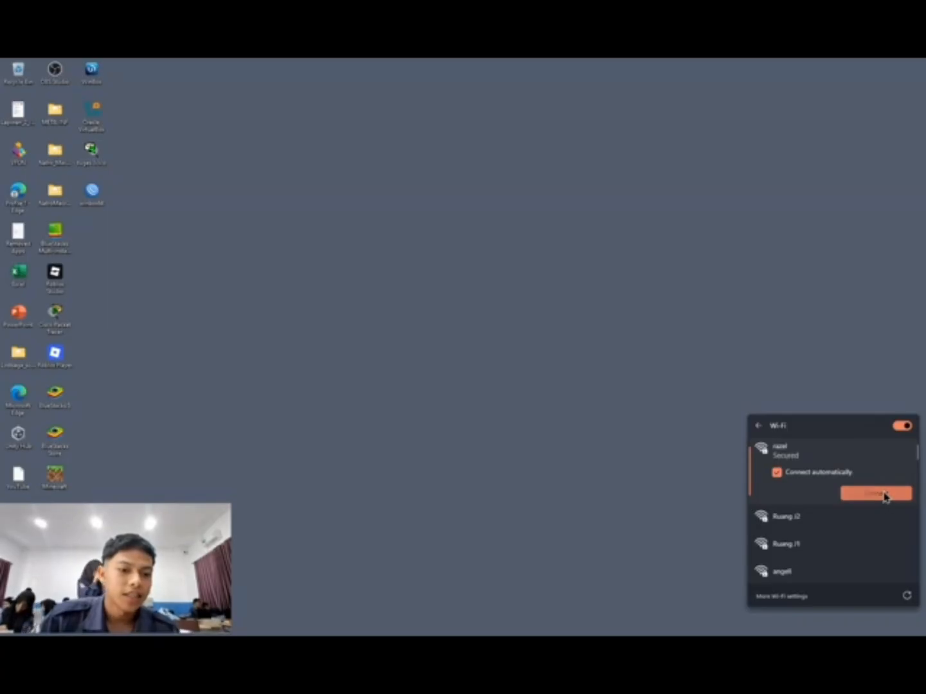
pyautogui.click(884, 494)
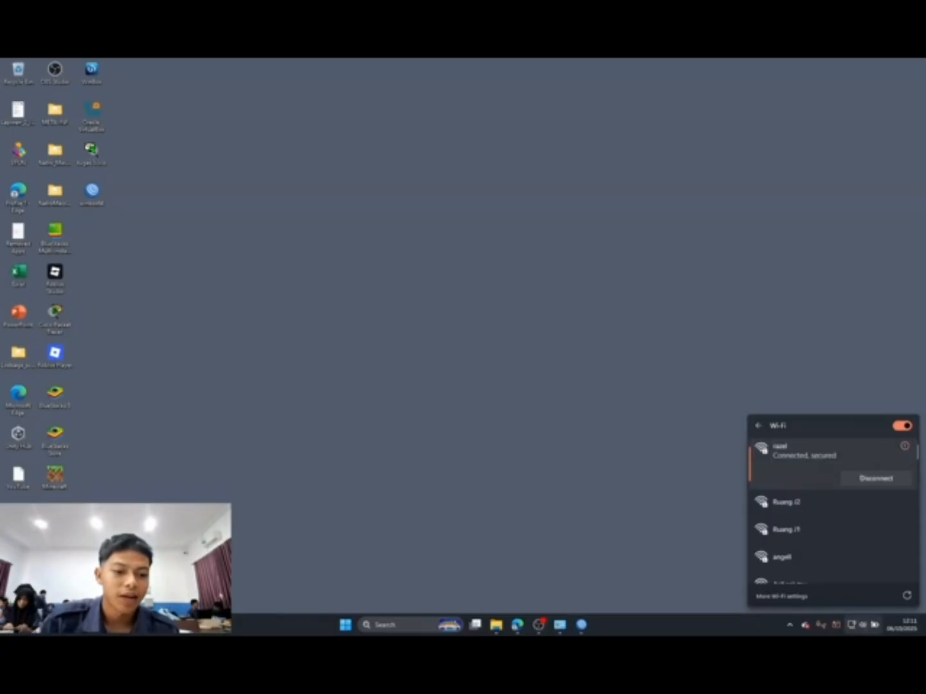
pyautogui.click(870, 482)
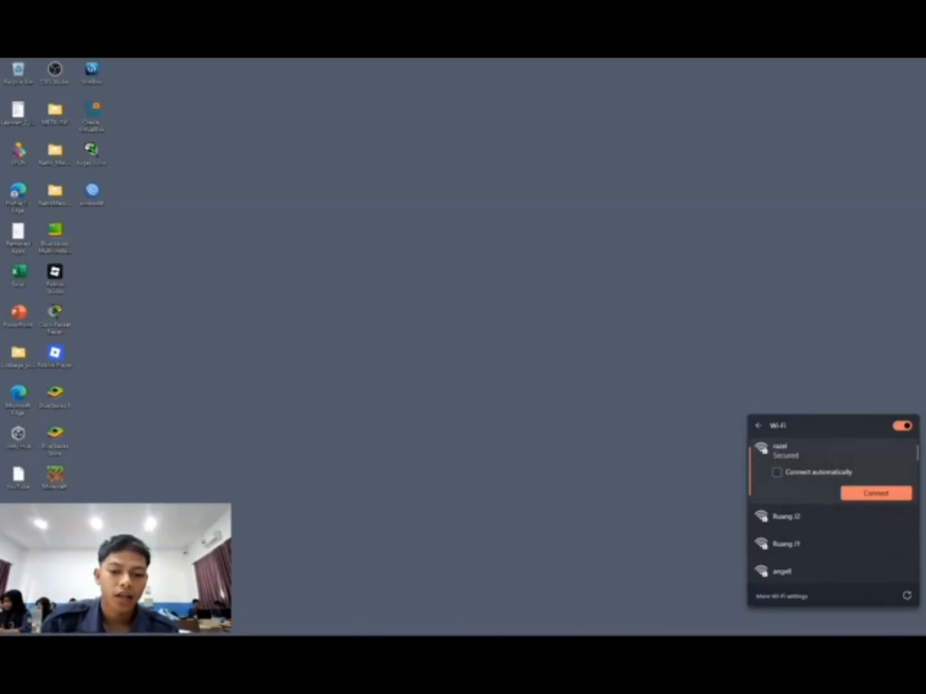
# Switch to the TP-Link management page in Edge and restore the TL-WR840N to its factory defaults, confirming the loss of all configurations
pyautogui.click(518, 625)
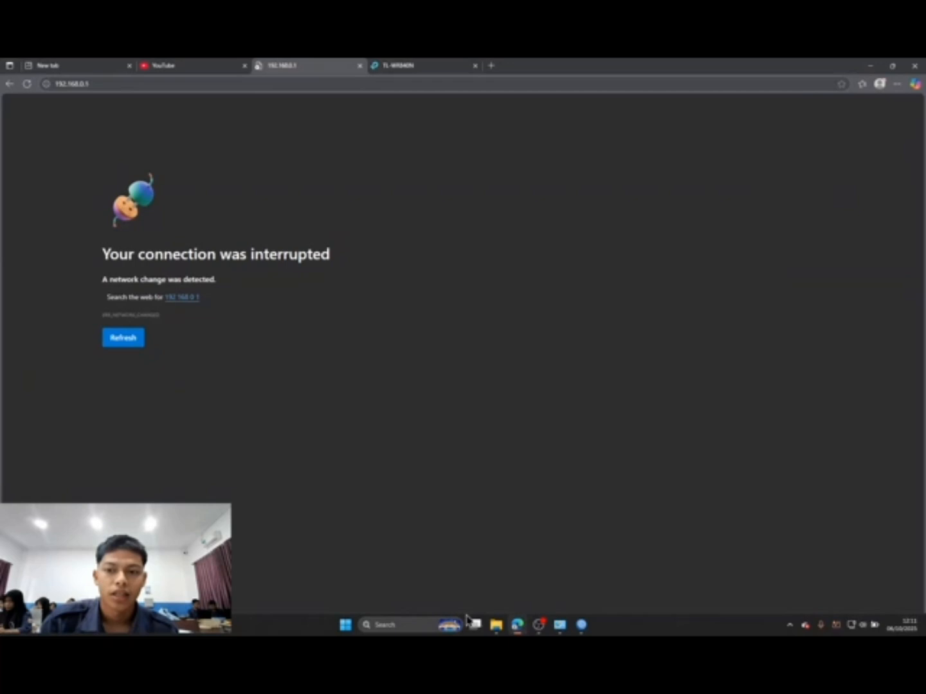
pyautogui.click(425, 69)
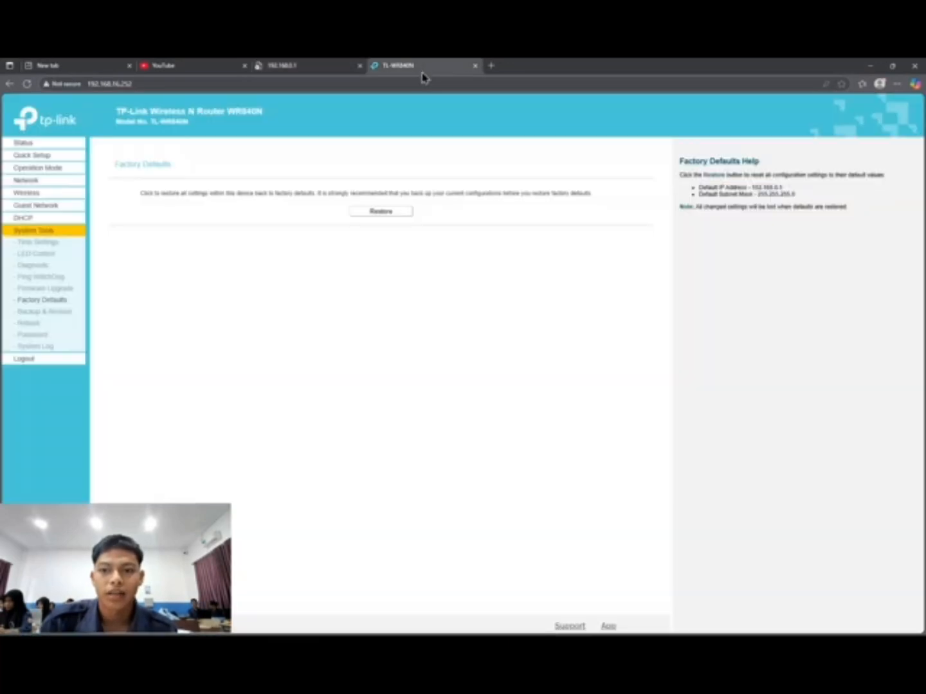
pyautogui.click(43, 218)
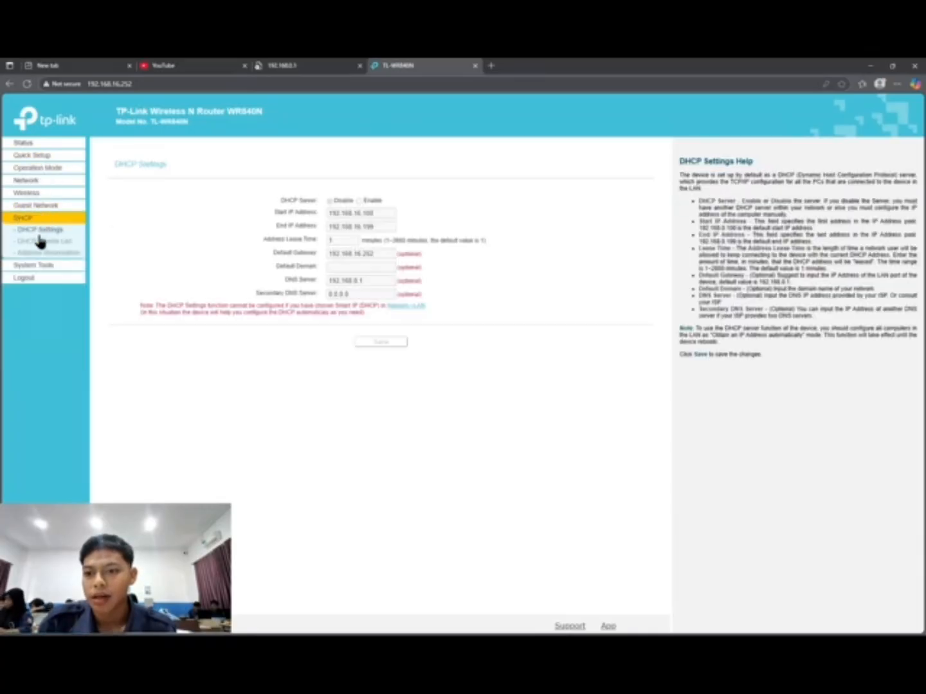
pyautogui.click(32, 265)
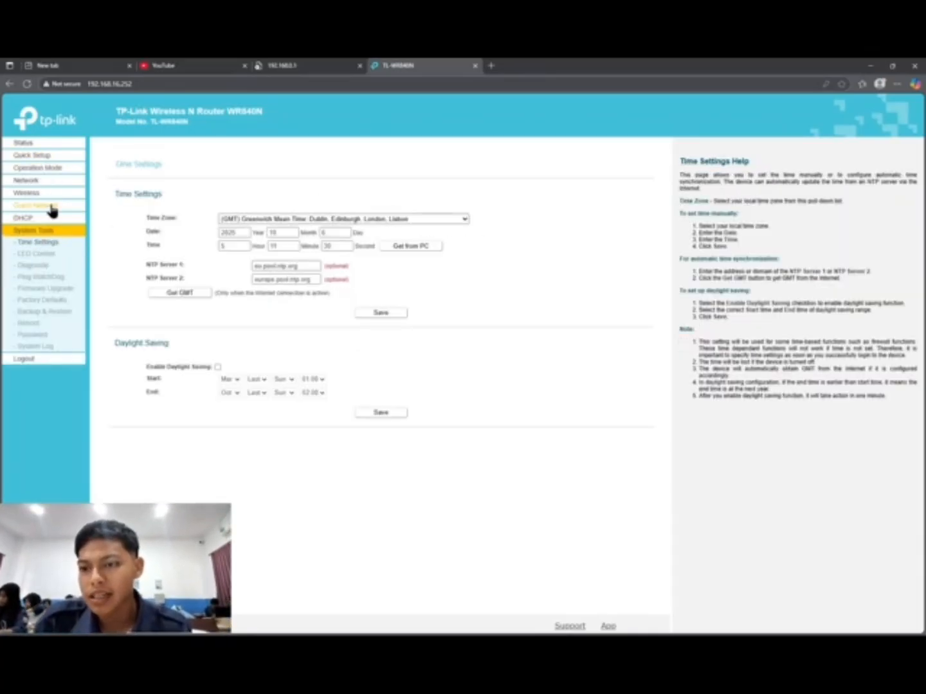
pyautogui.click(58, 300)
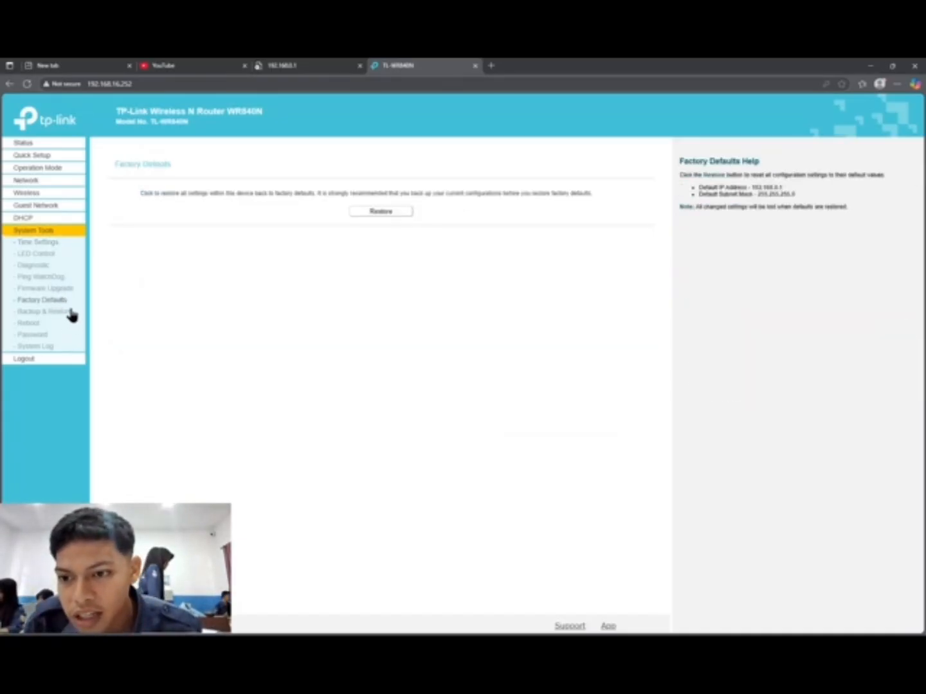
pyautogui.click(396, 216)
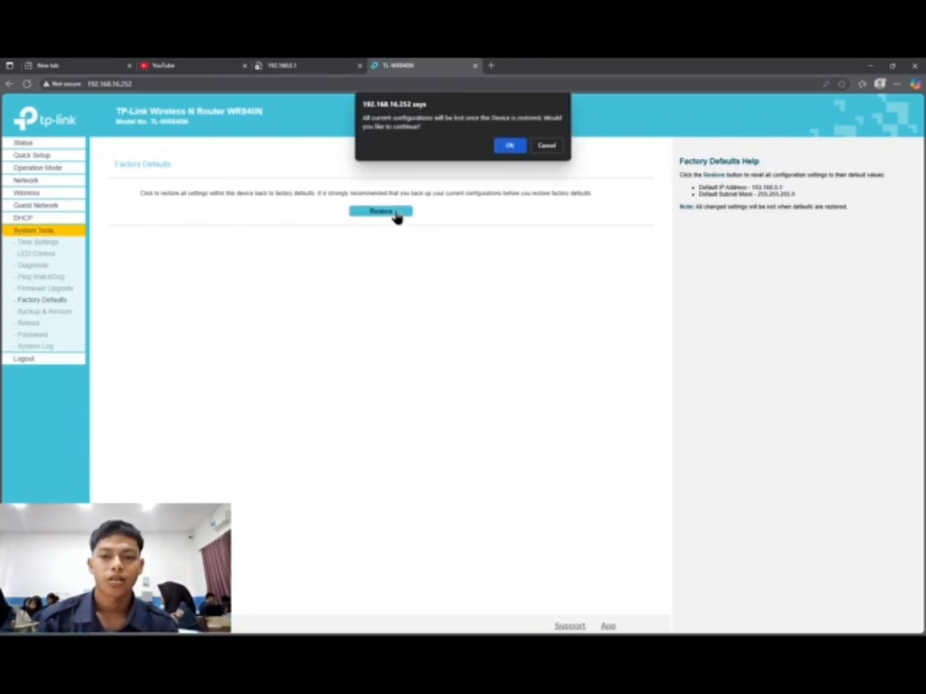
pyautogui.click(510, 148)
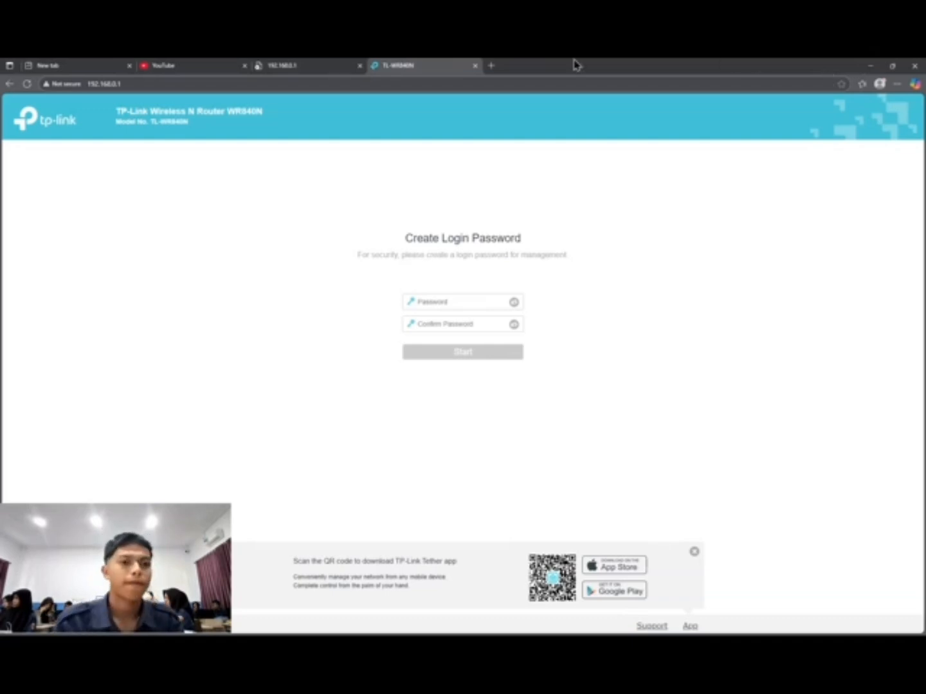
# Switch to WinBox, cancel its automatic reconnection, and select the neighboring MikroTik router at 192.168.15.1
pyautogui.click(871, 65)
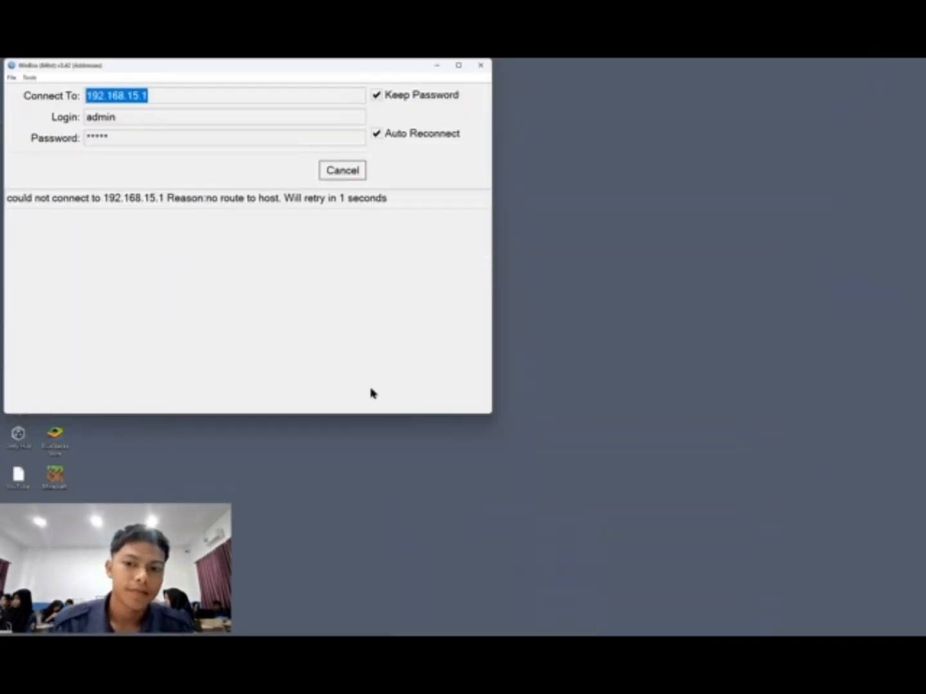
pyautogui.click(463, 67)
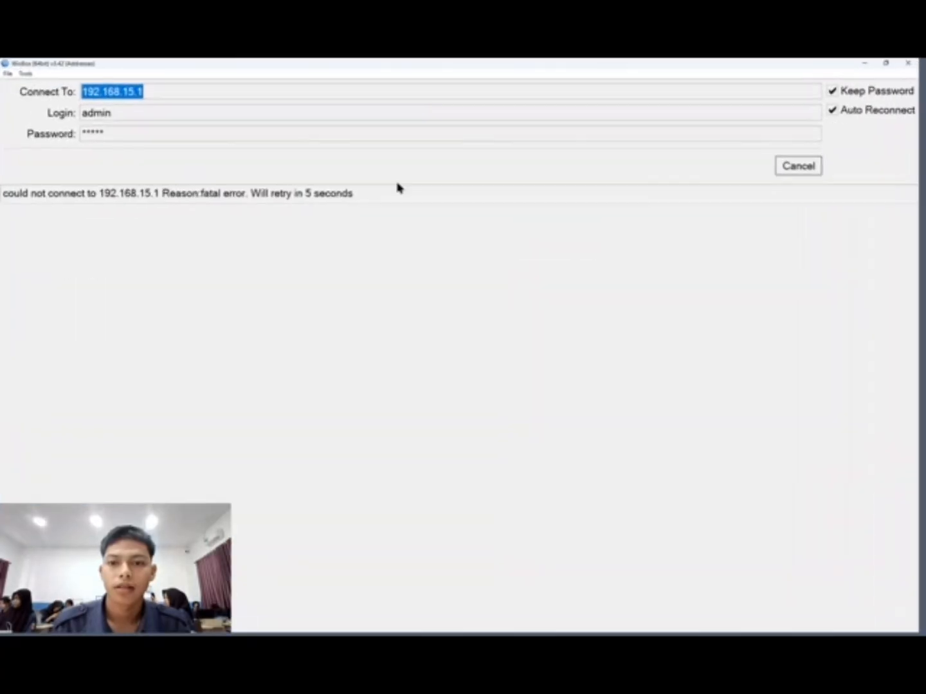
pyautogui.click(799, 171)
pyautogui.click(61, 247)
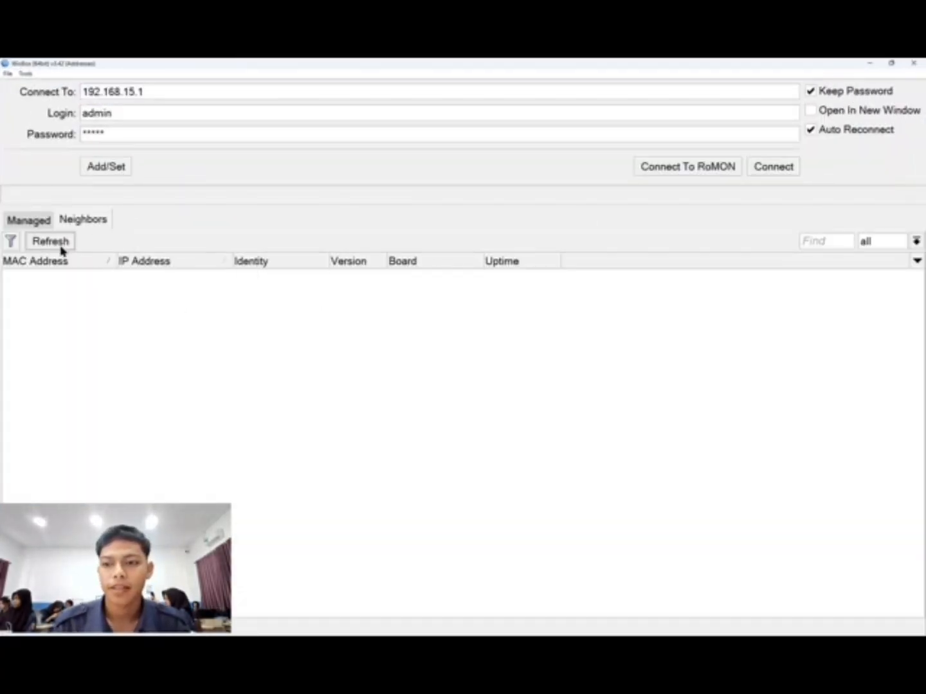
pyautogui.click(248, 277)
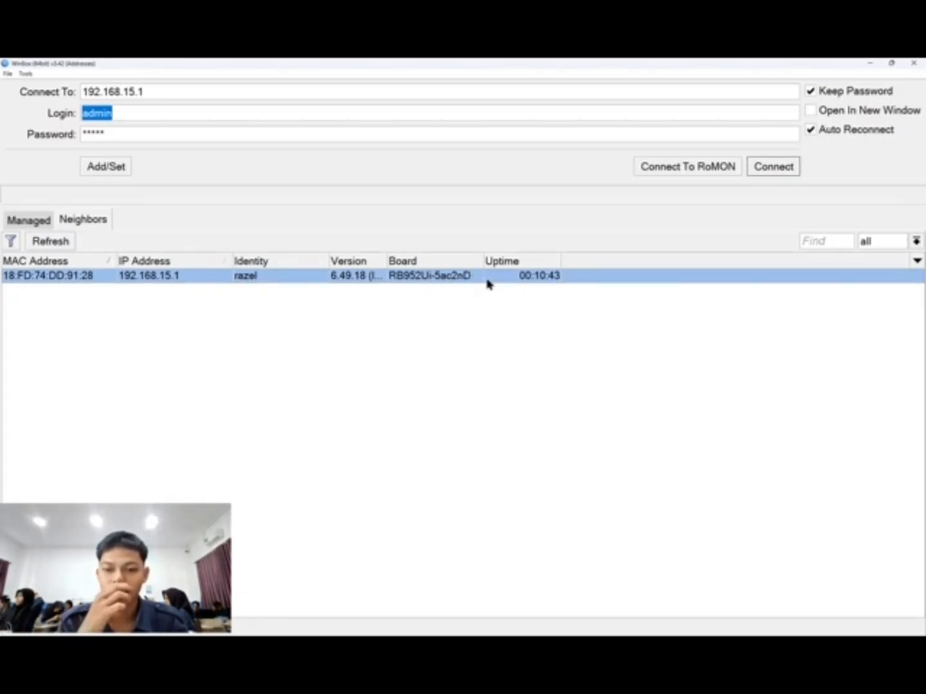
# Re-enter the router's login password for the admin account, connect, and maximize the WinBox session window
pyautogui.click(248, 134)
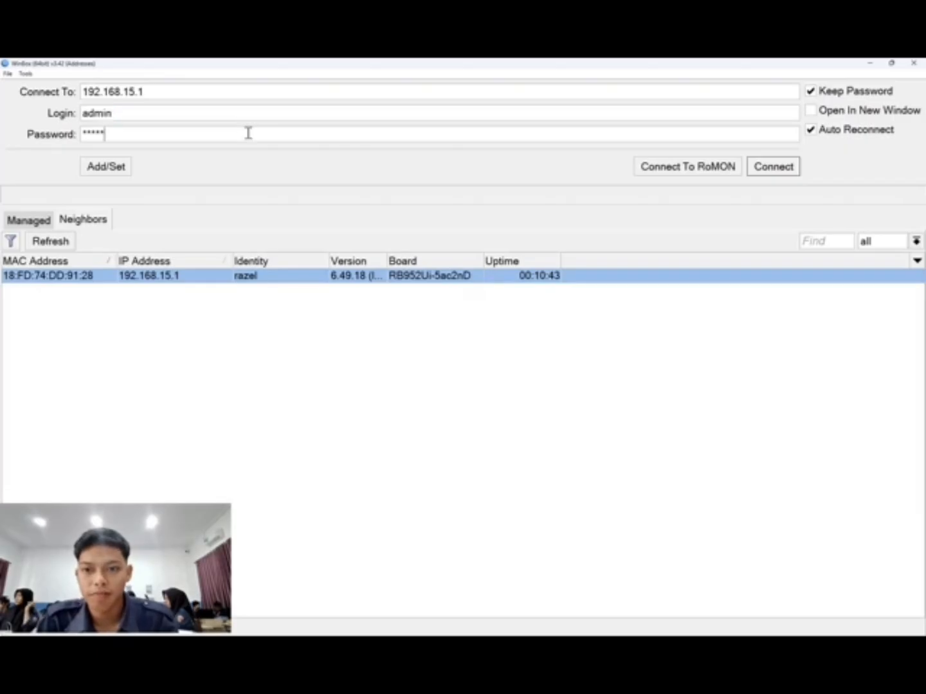
pyautogui.press('BackSpace')
pyautogui.press('BackSpace')
pyautogui.press('BackSpace')
pyautogui.press('BackSpace')
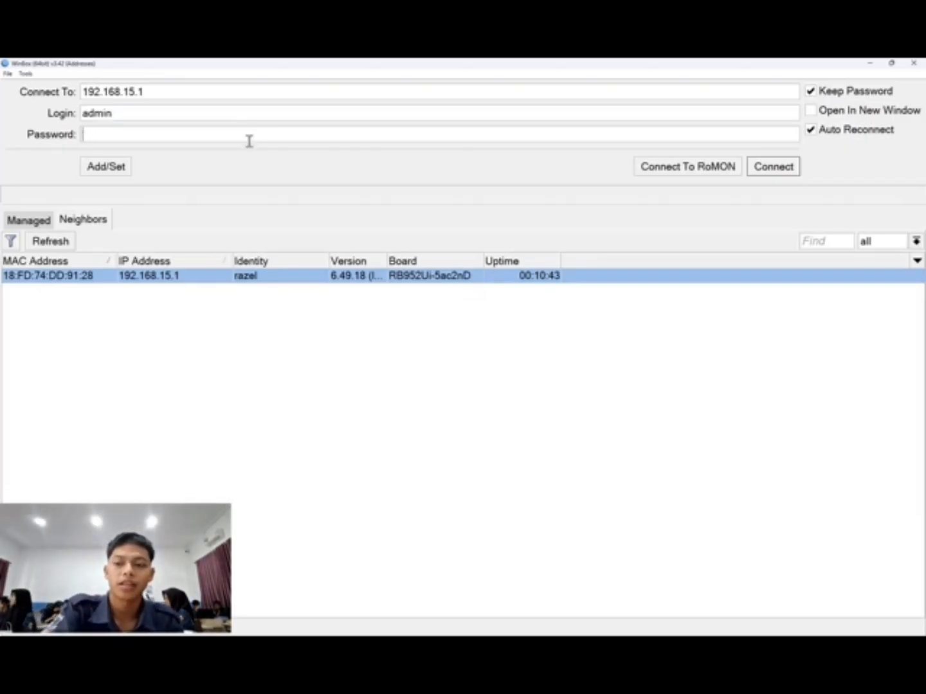
pyautogui.write('*****')
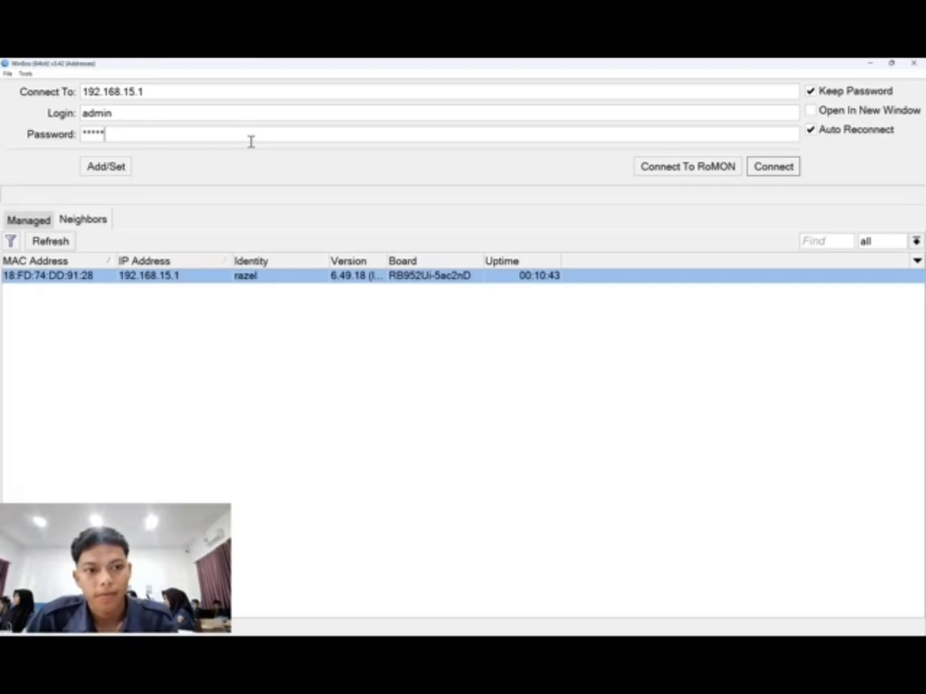
pyautogui.click(773, 167)
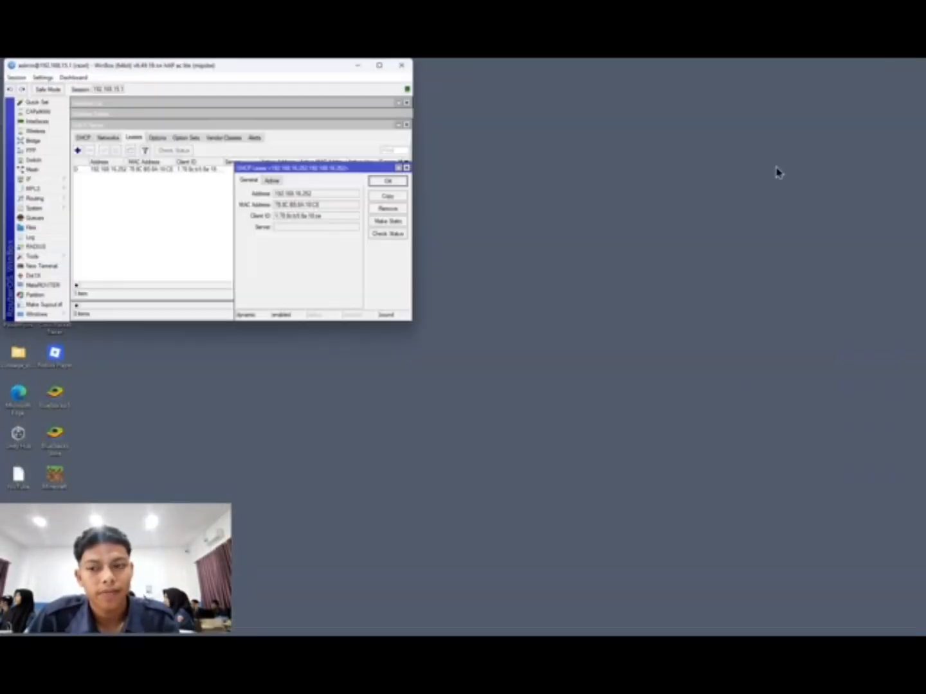
pyautogui.click(379, 65)
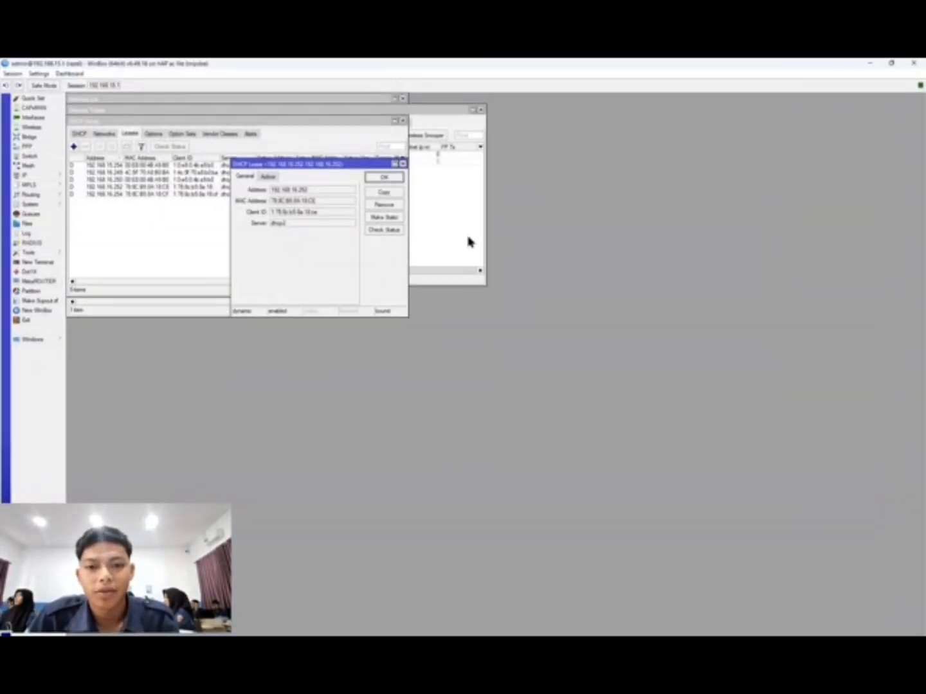
# Reset the MikroTik router's configuration with No Default Configuration and Do Not Backup enabled, and confirm the reset and reboot
pyautogui.click(48, 206)
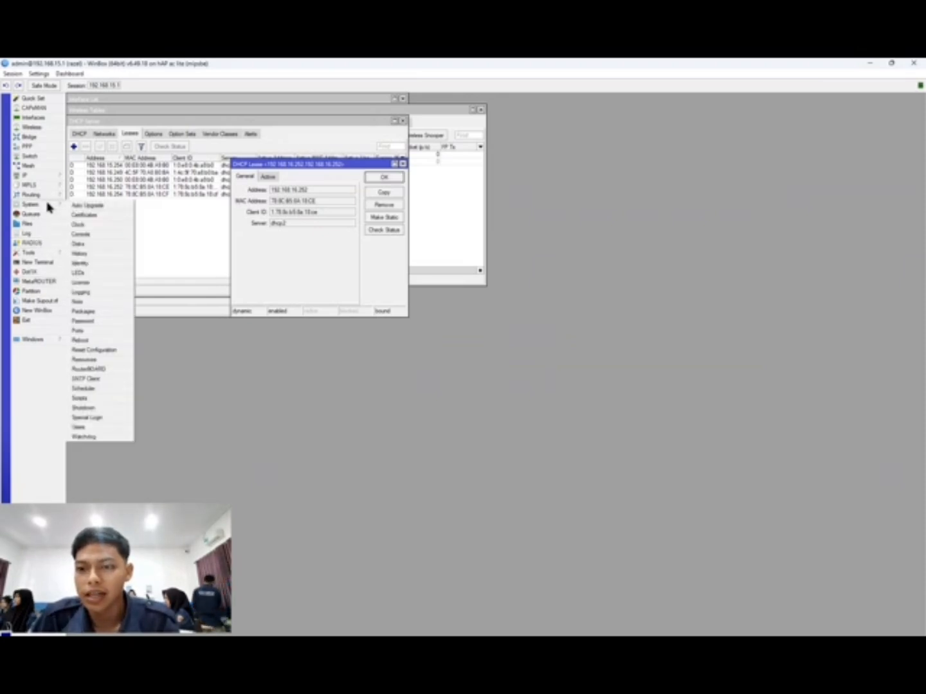
pyautogui.click(124, 353)
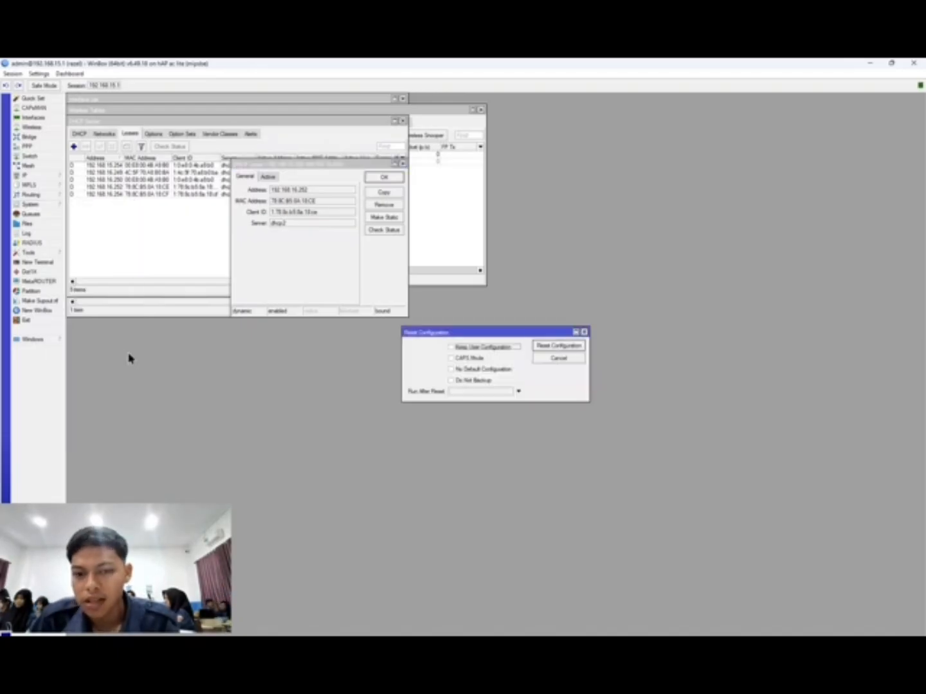
pyautogui.click(452, 370)
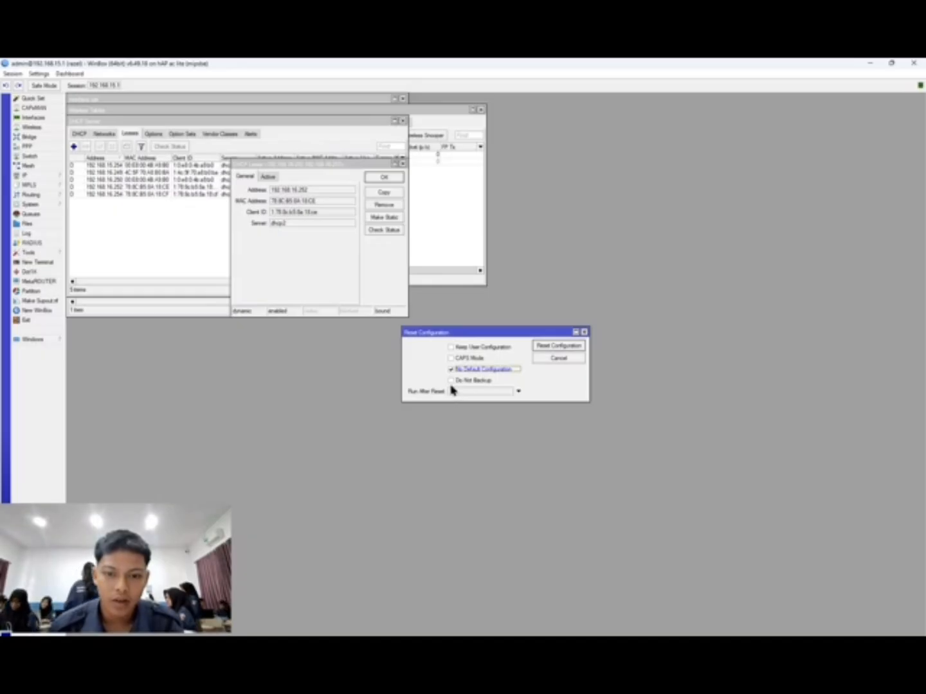
pyautogui.click(452, 381)
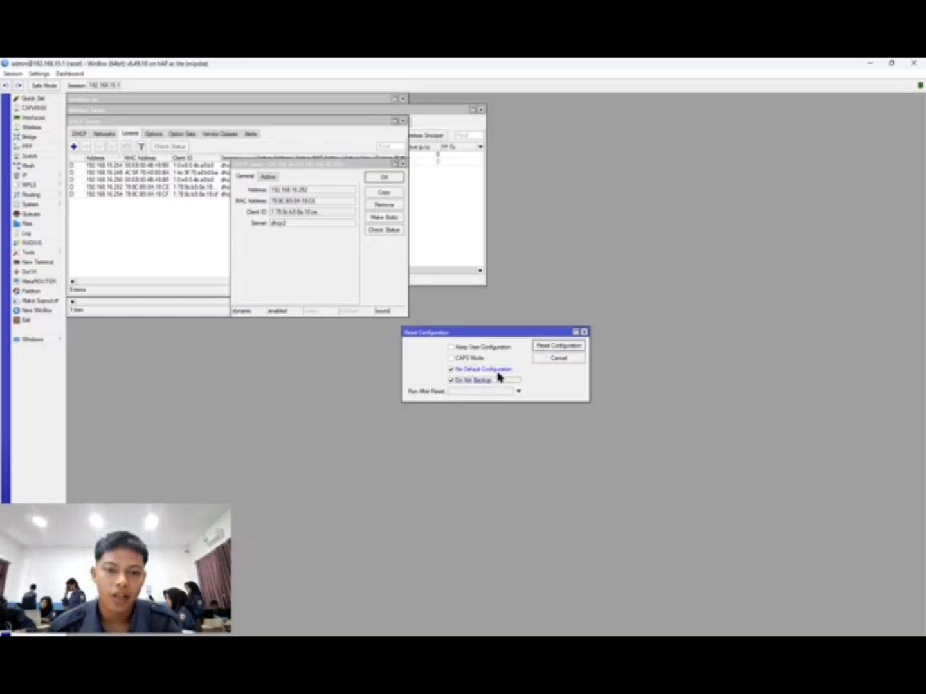
pyautogui.click(549, 347)
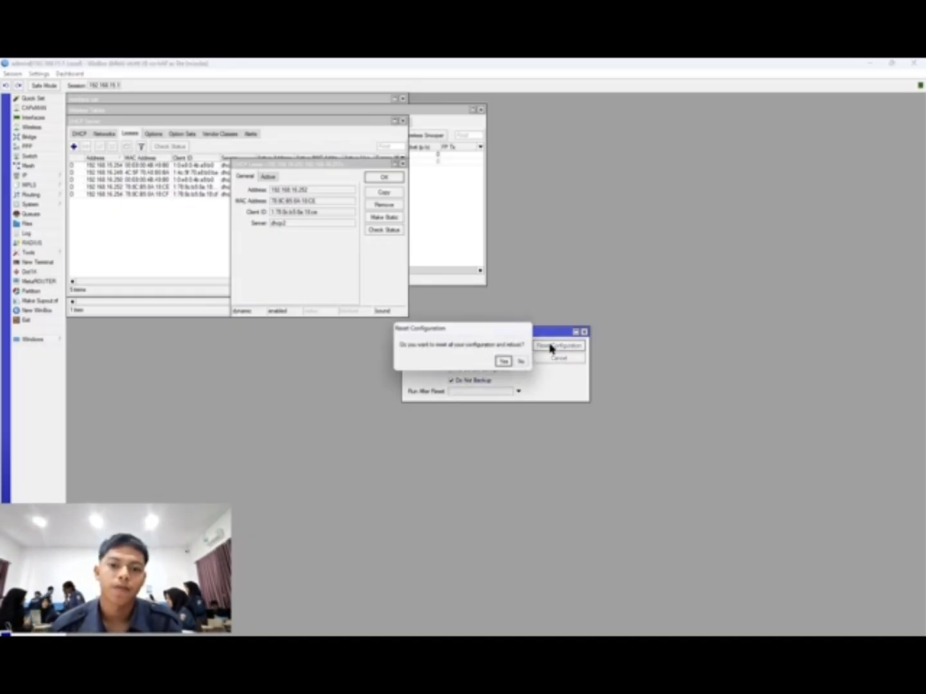
pyautogui.click(503, 361)
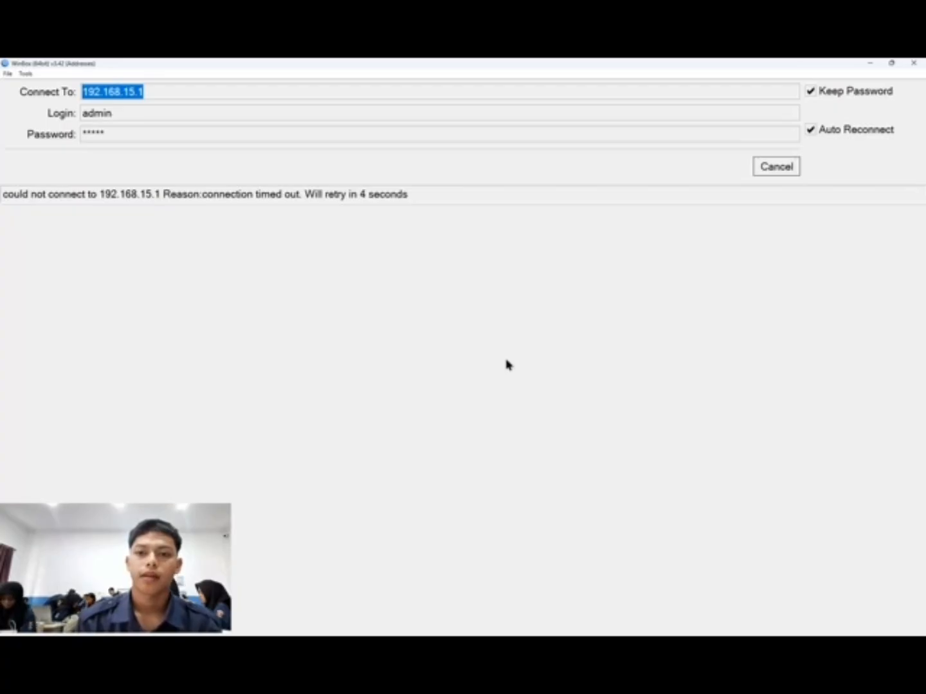
# Cancel the automatic reconnection to 192.168.15.1 and refresh the list of neighboring routers
pyautogui.click(790, 169)
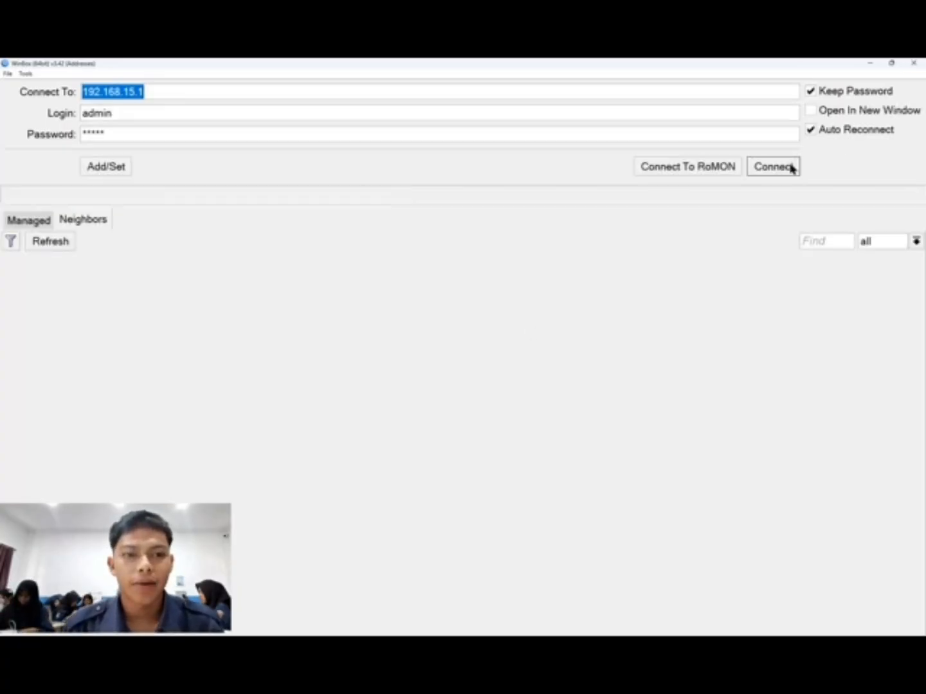
pyautogui.click(50, 242)
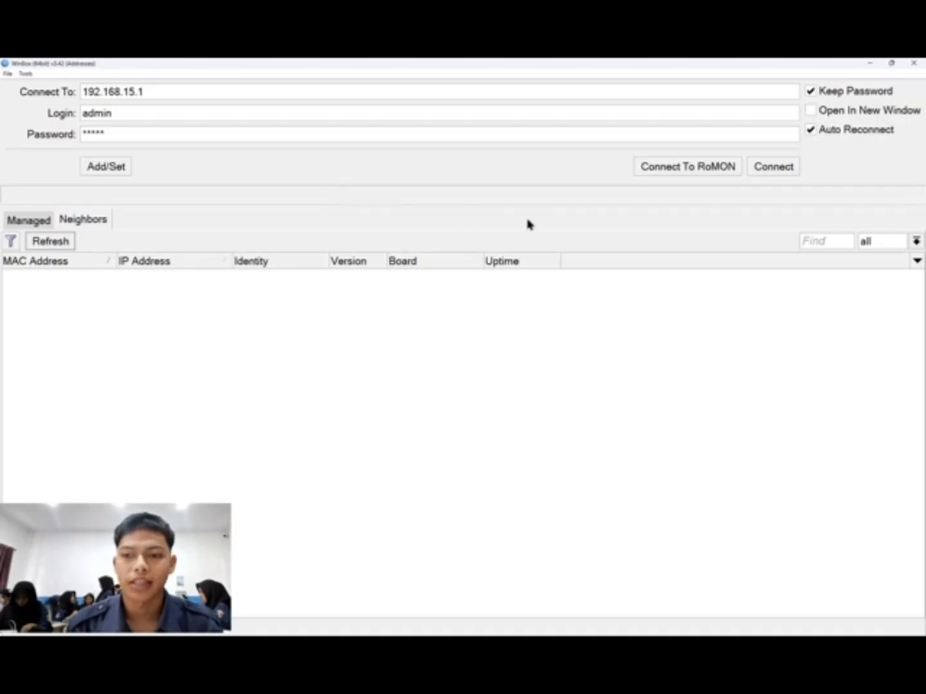